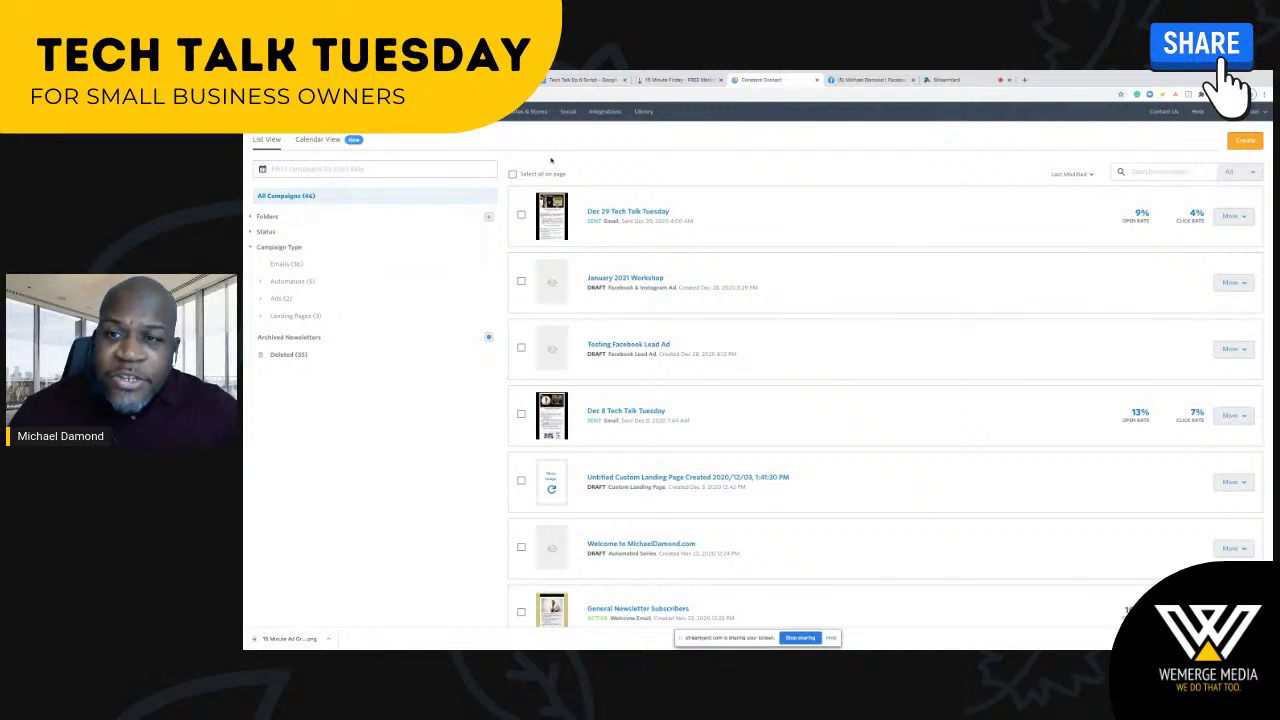
Look through the available integrations, the social inbox and the connected social media accounts
click(604, 116)
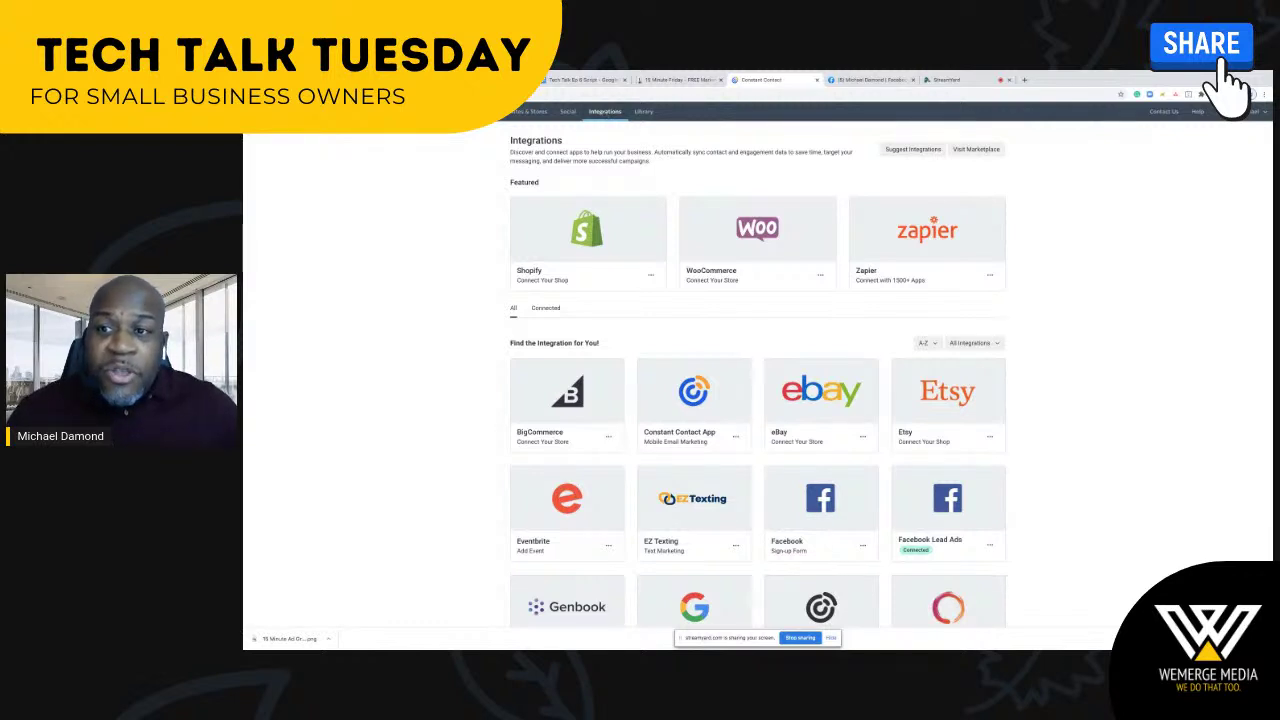
click(567, 112)
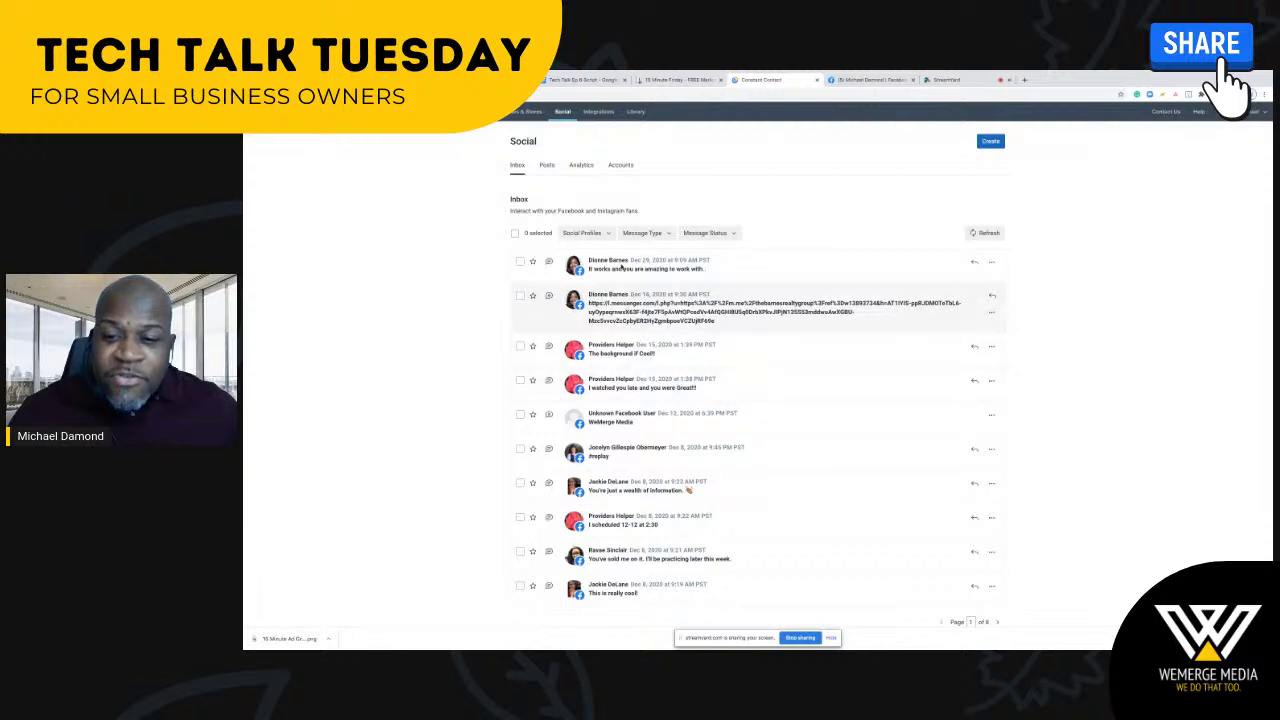
click(623, 166)
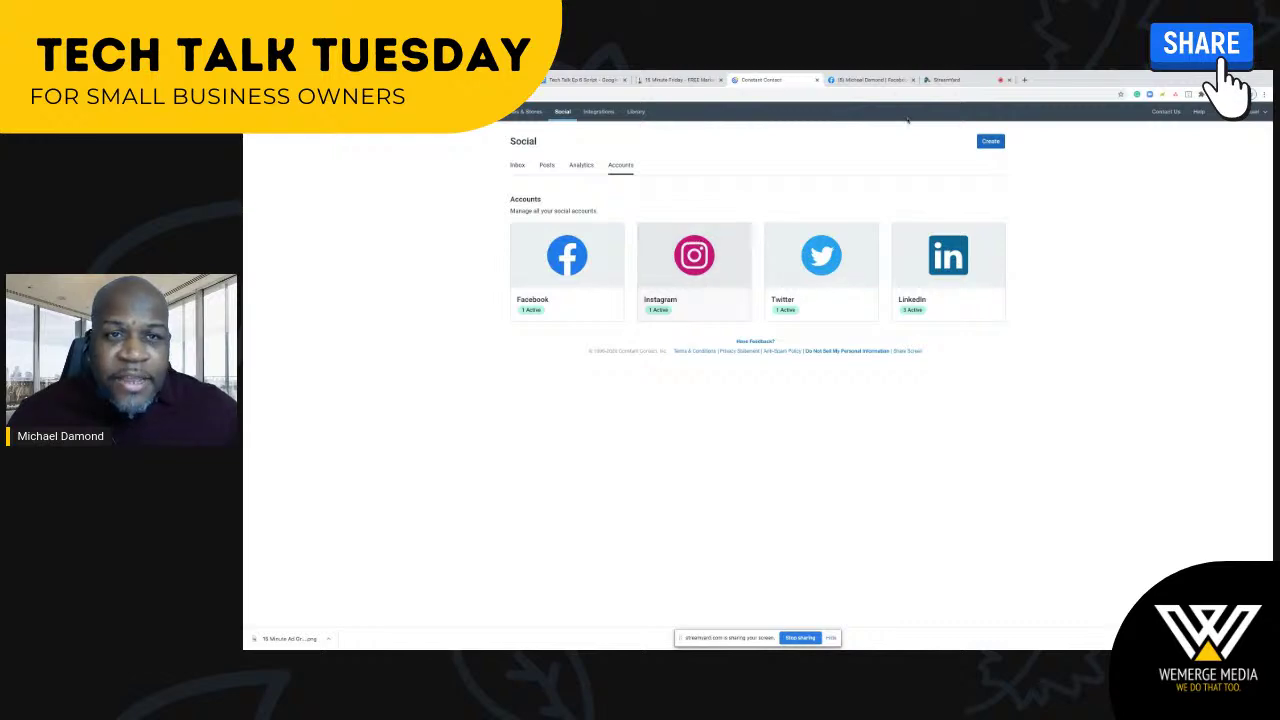
Switch to StreamYard, set the broadcast layout to show the shared screen full size, and return to Constant Contact
click(946, 80)
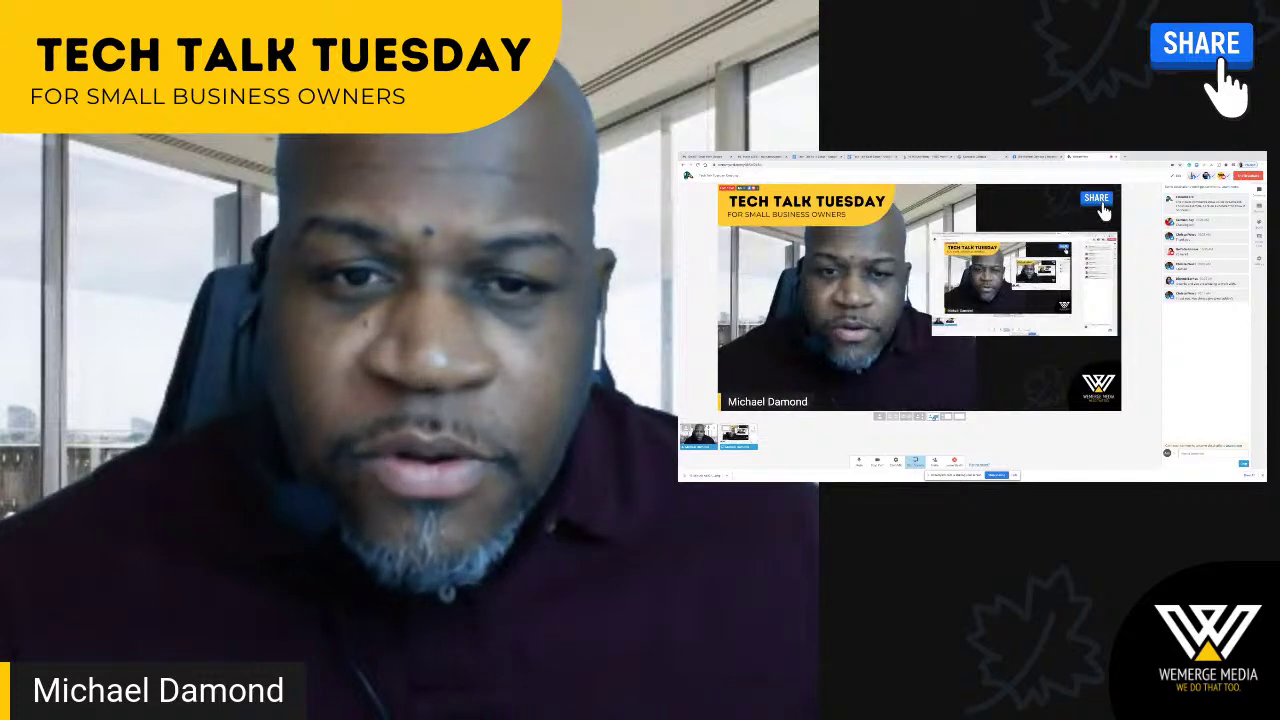
click(950, 416)
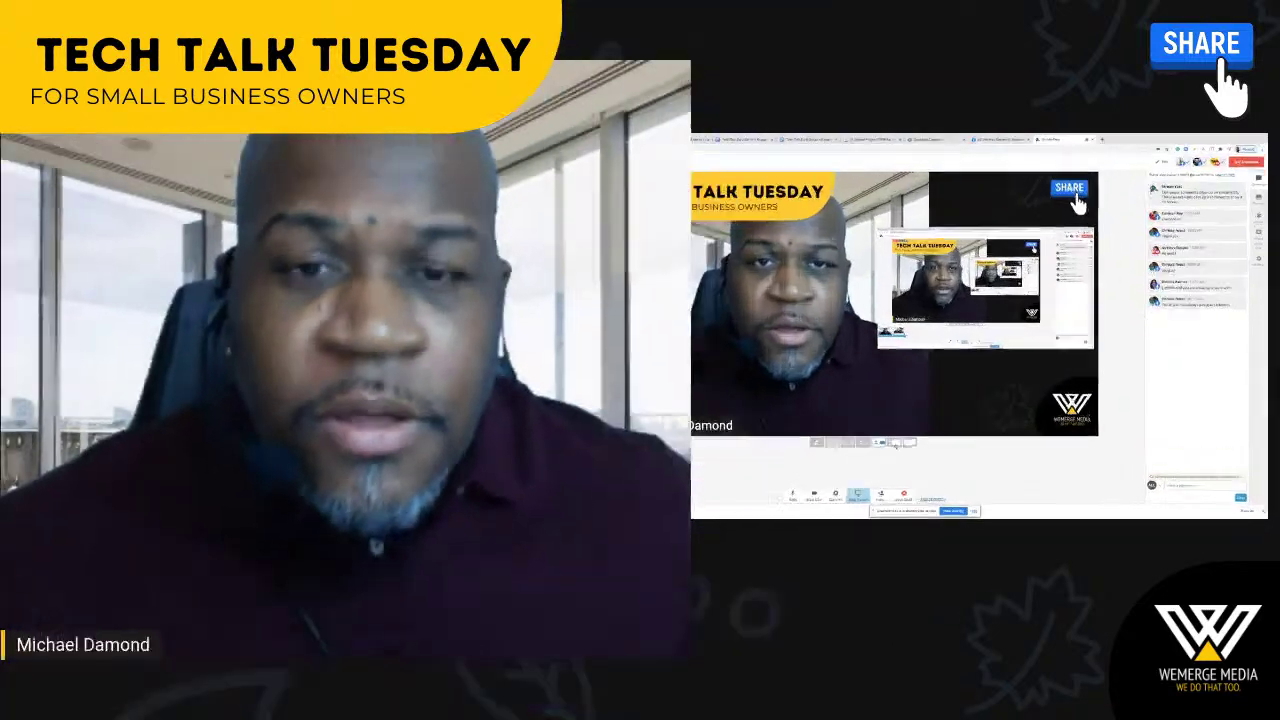
click(735, 537)
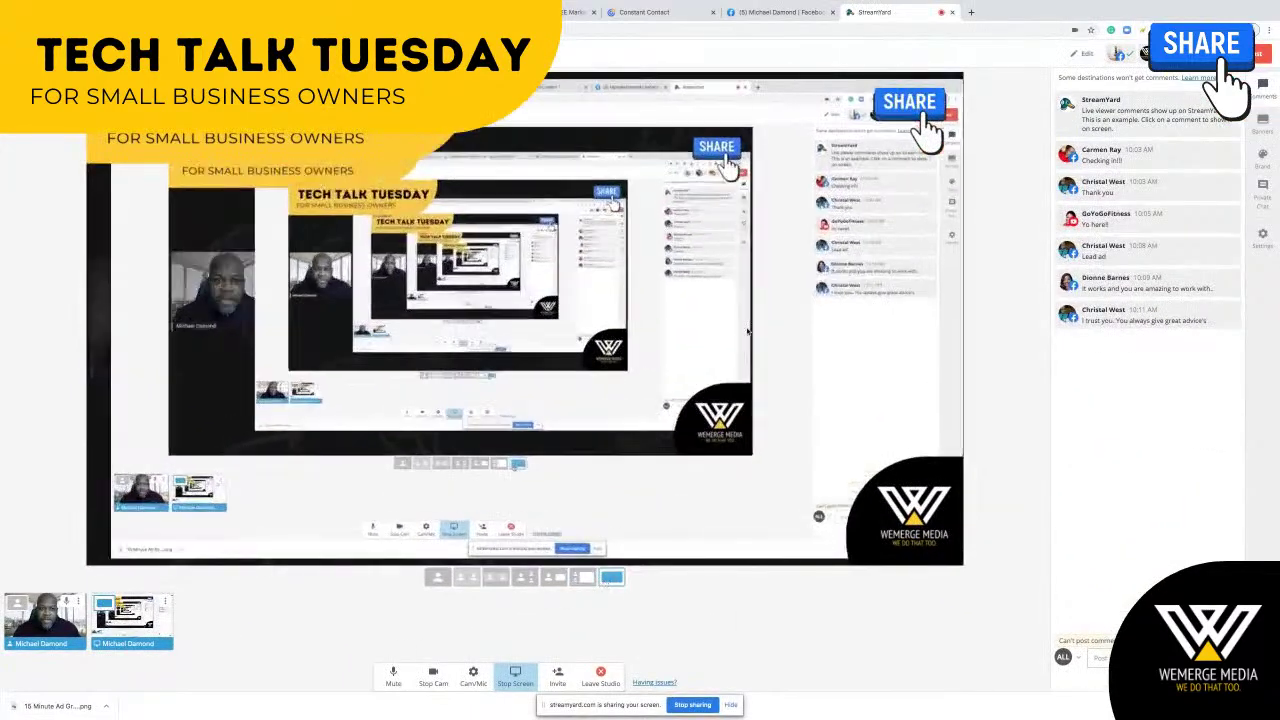
click(855, 80)
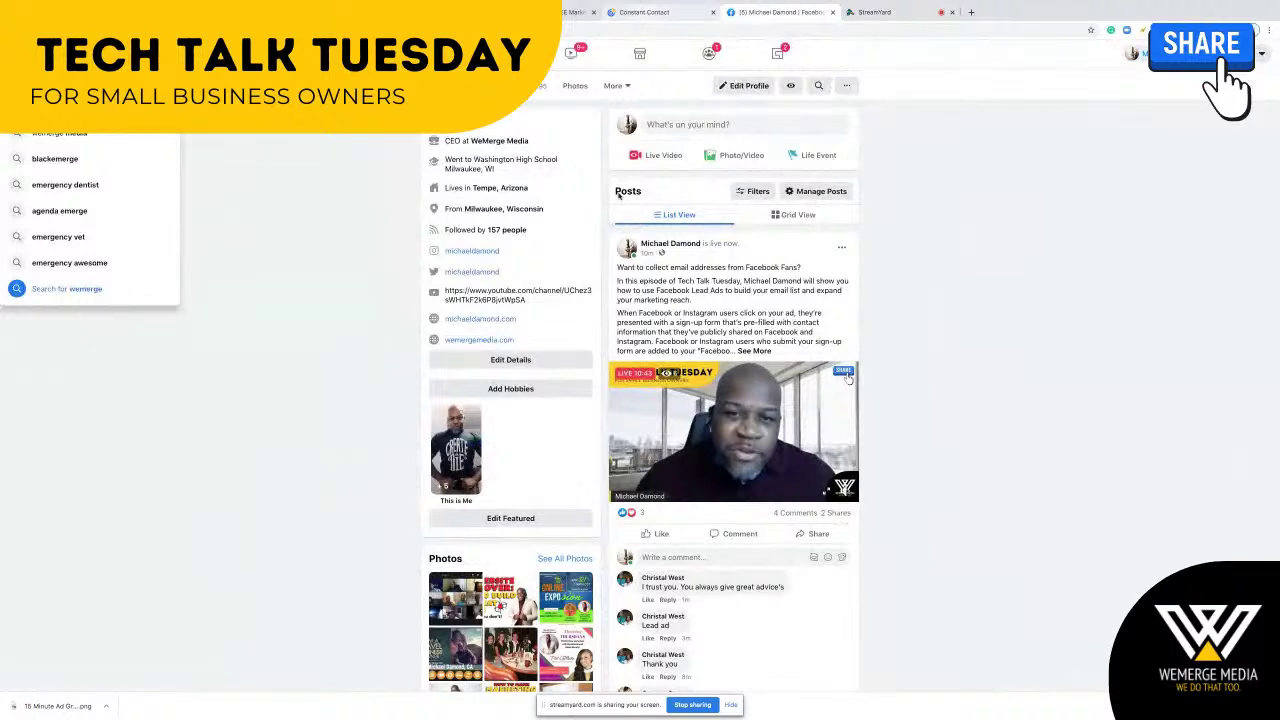
click(644, 12)
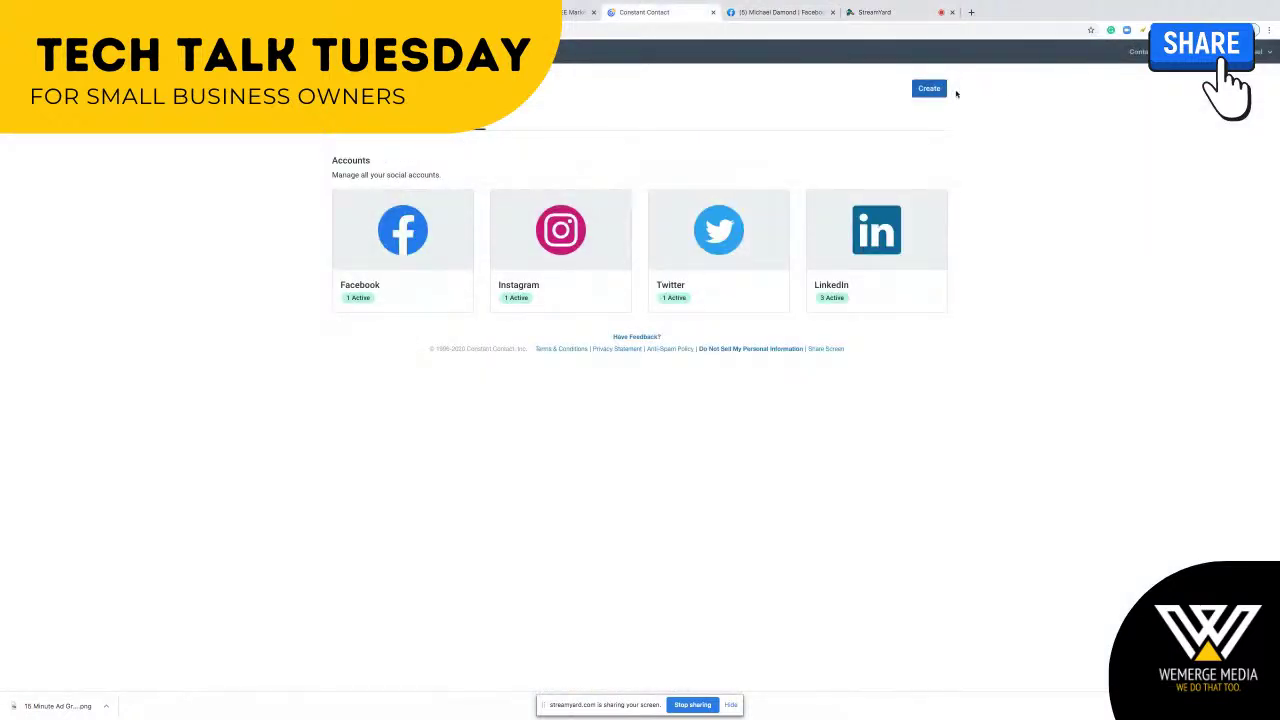
Check the connected Facebook account and the social posts page
click(428, 226)
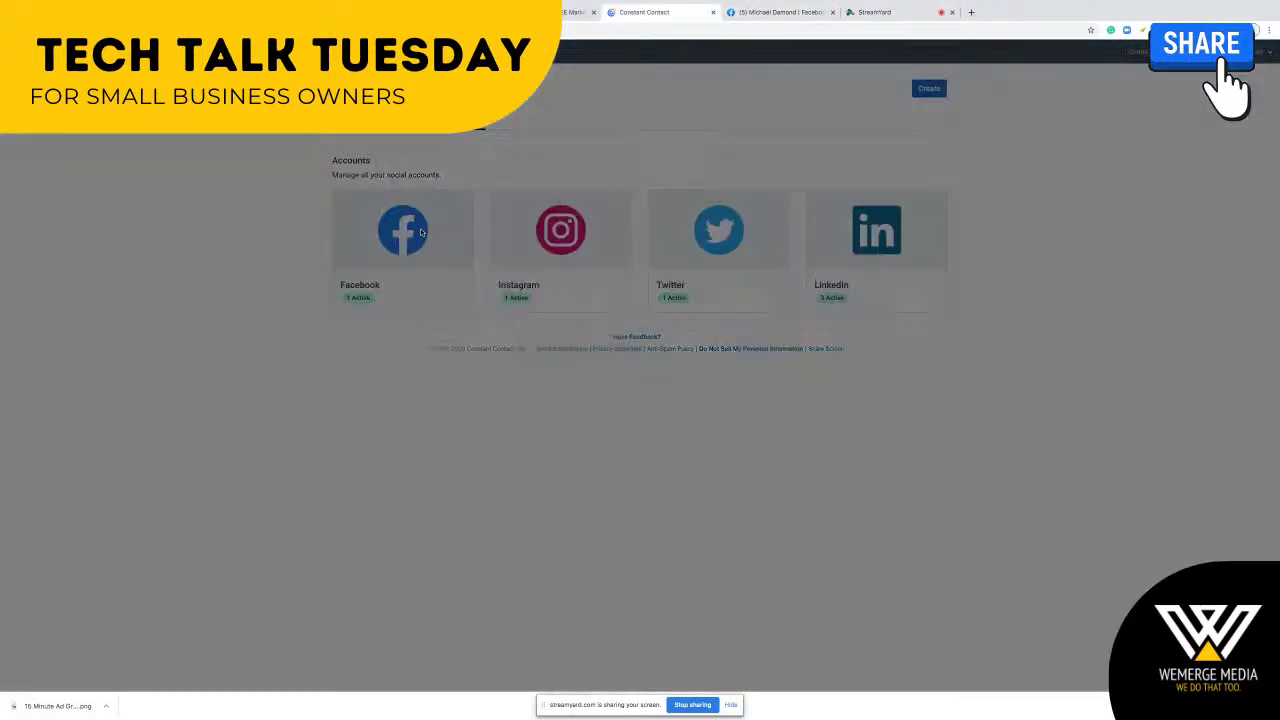
click(856, 430)
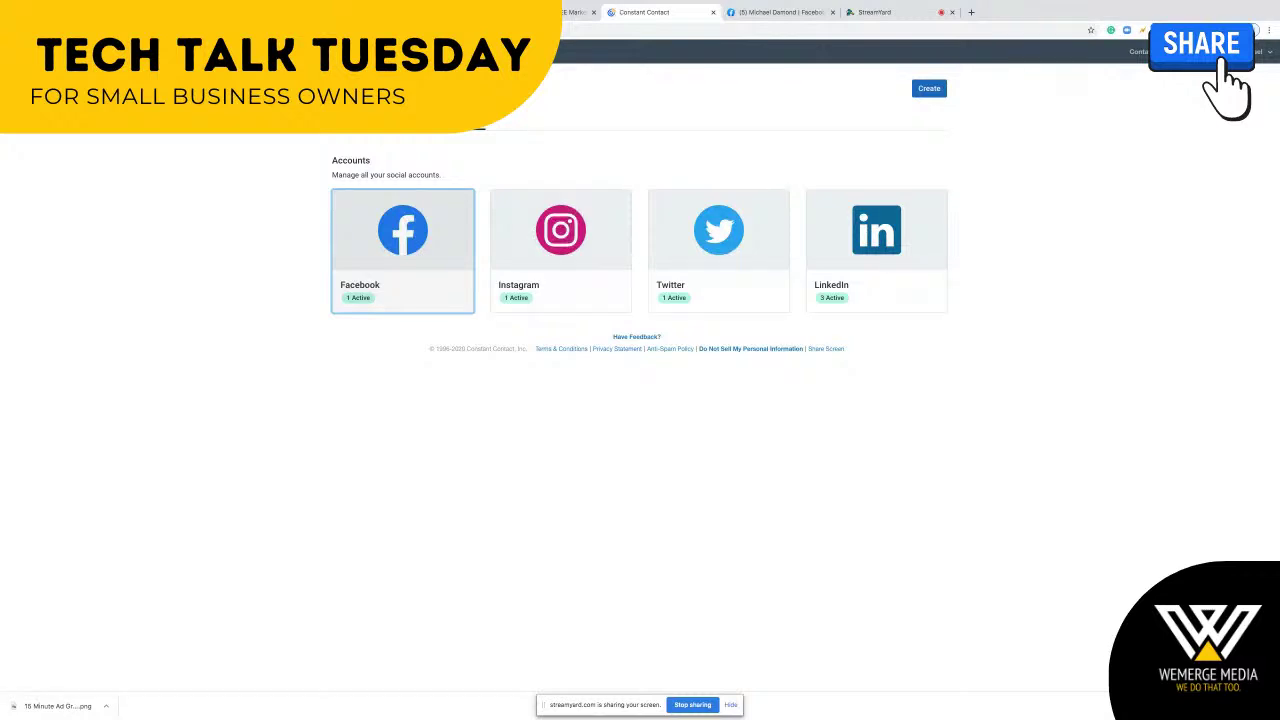
click(346, 117)
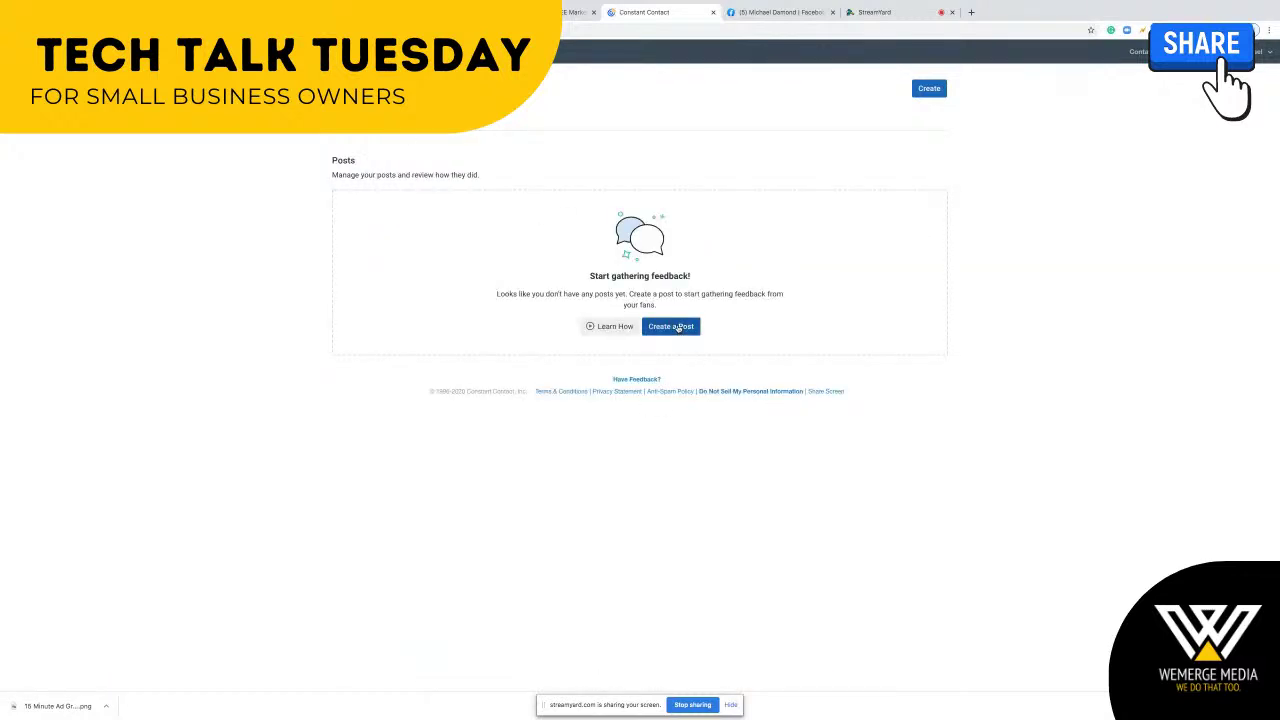
click(677, 328)
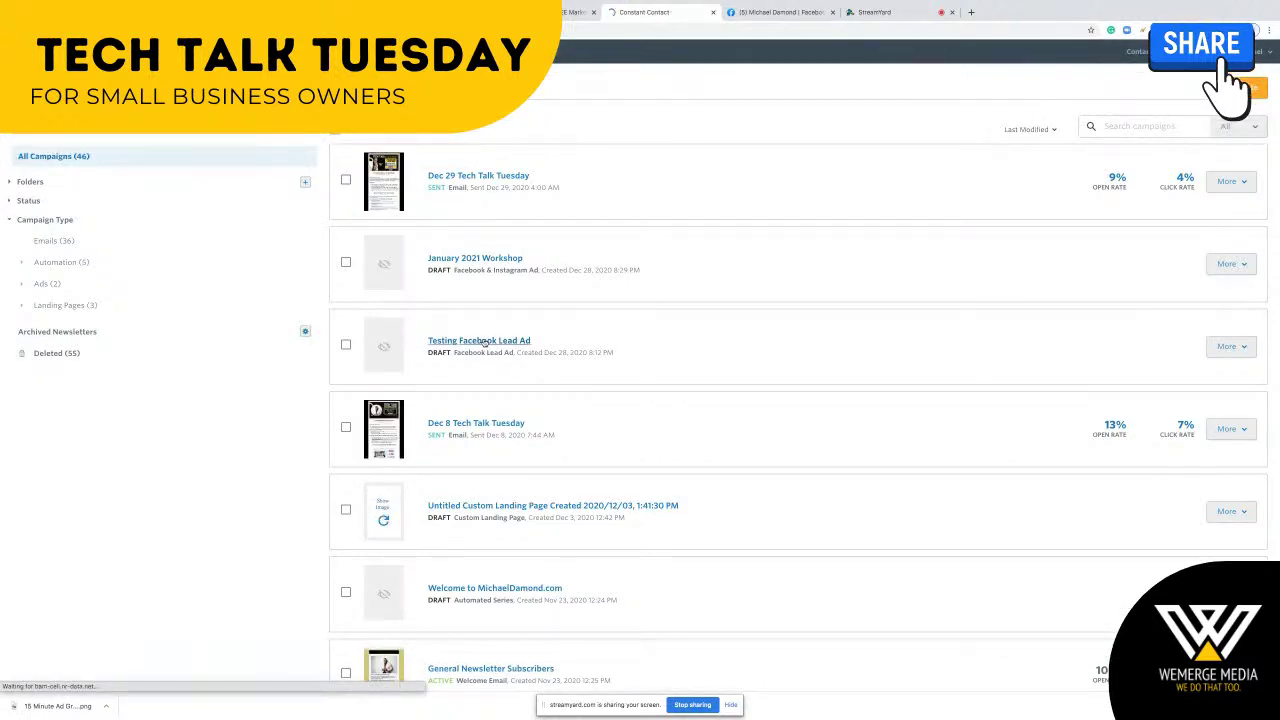
Review the ad design and other setup sections of the "Testing Facebook Lead Ad" draft without saving anything
click(483, 341)
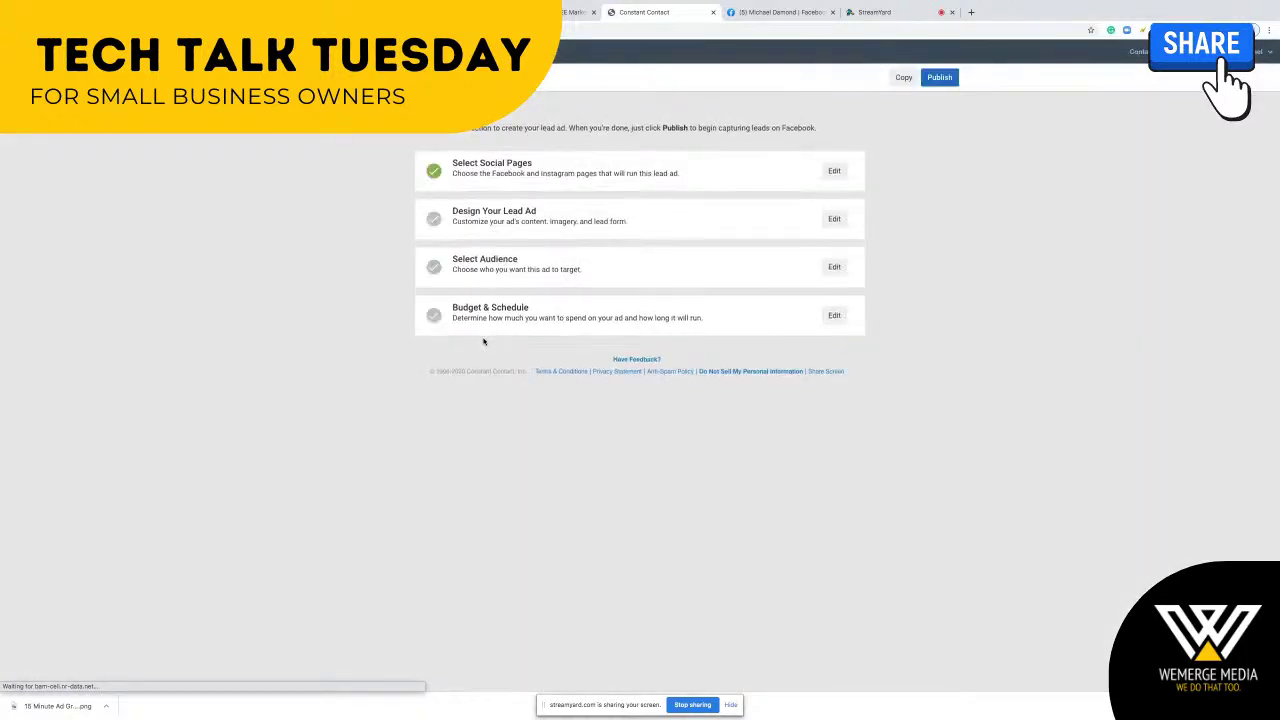
click(676, 225)
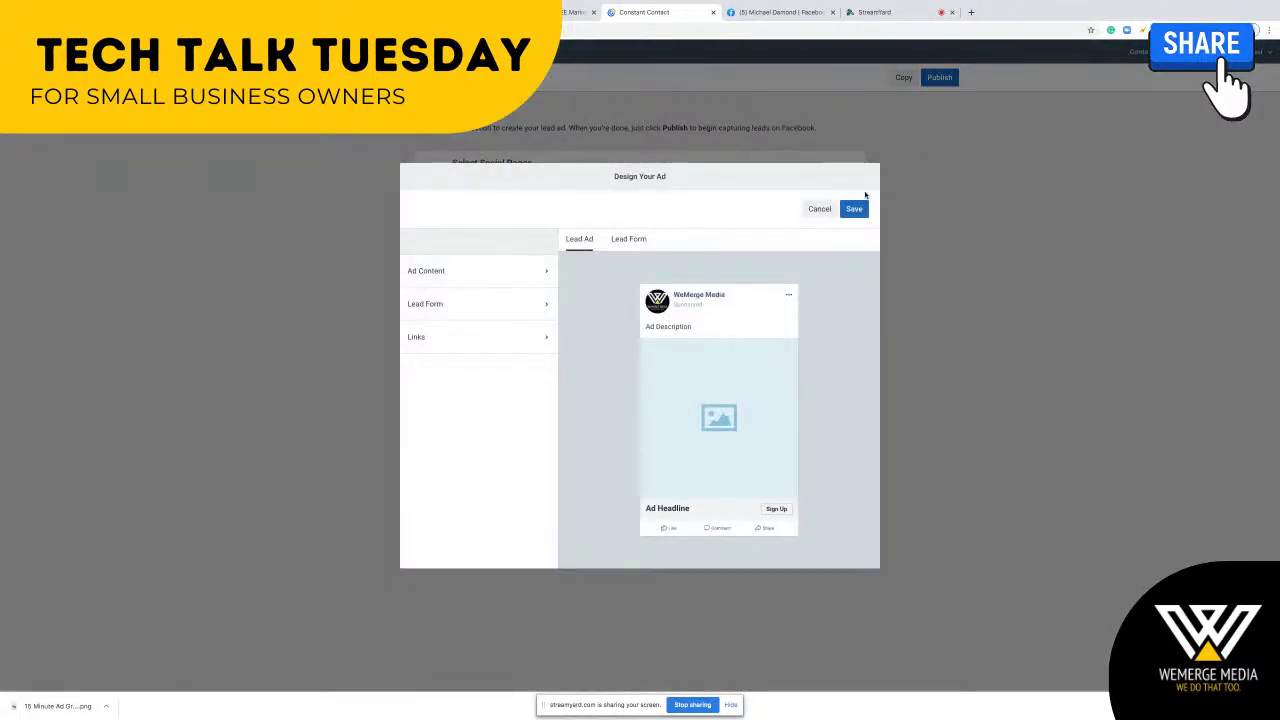
click(822, 211)
click(566, 264)
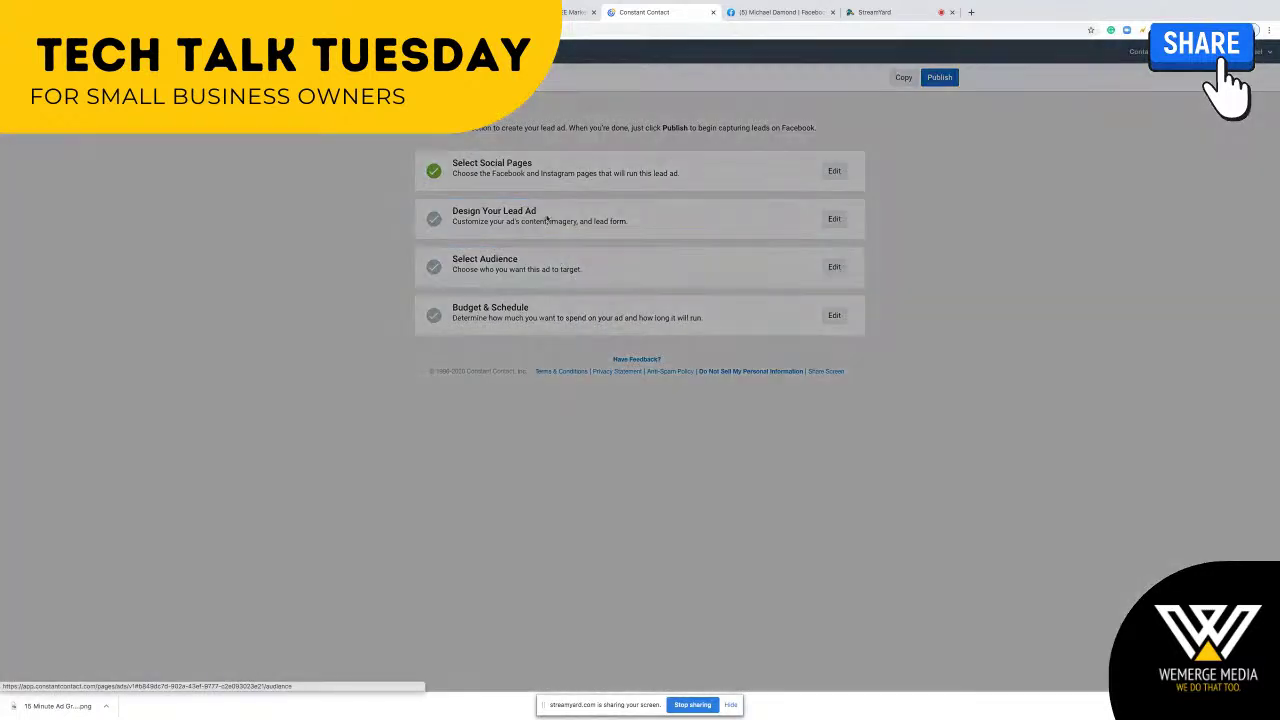
click(821, 431)
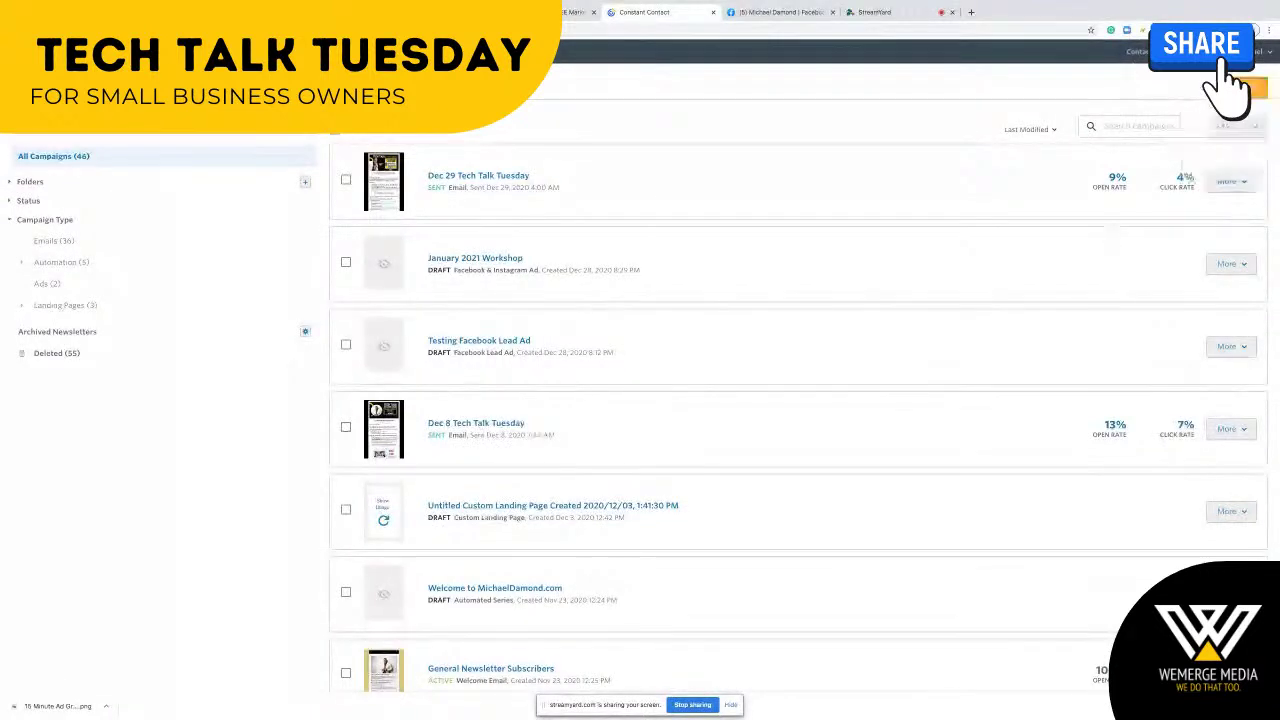
Create a new Facebook Lead Ad campaign and choose WeMerge Media as its Facebook business page
click(1250, 88)
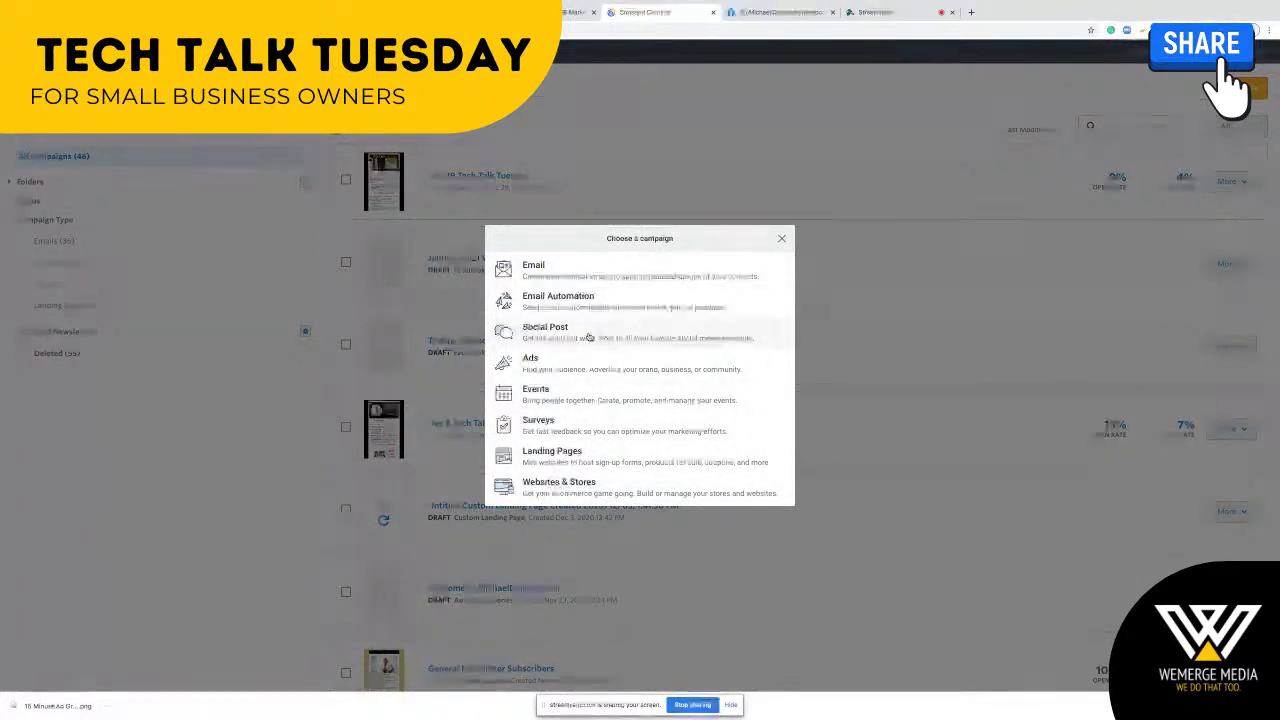
click(583, 366)
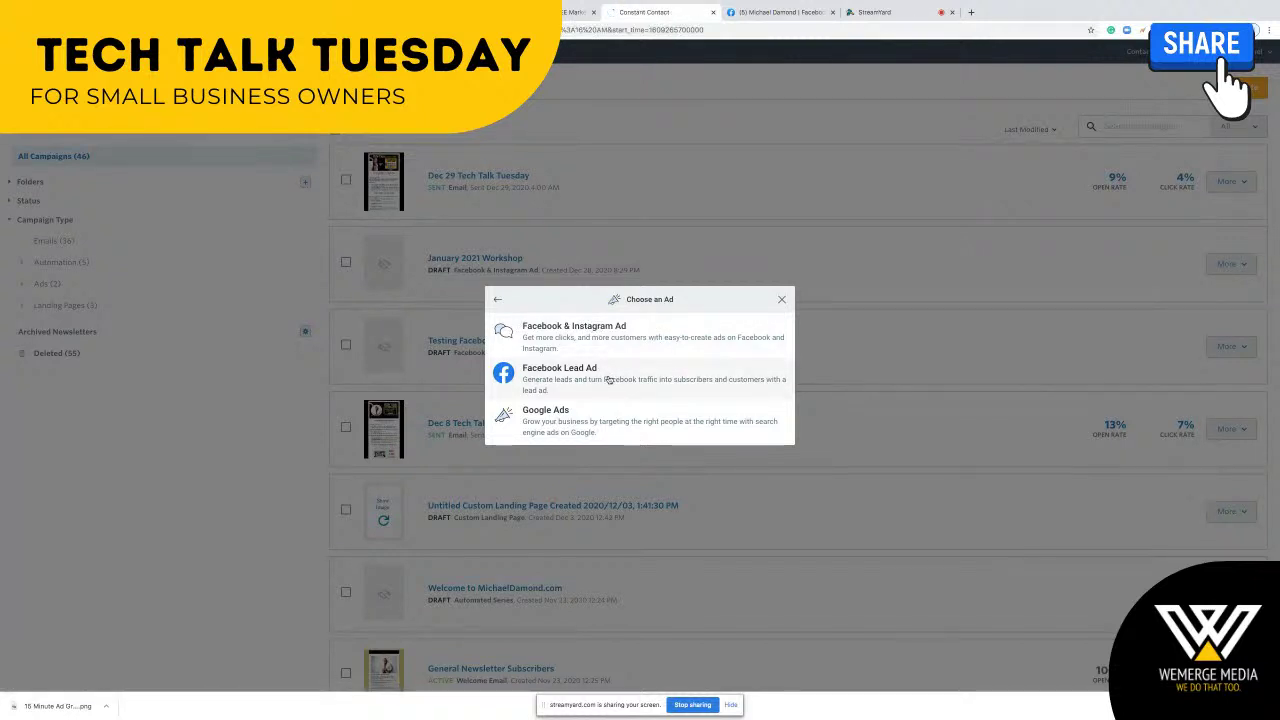
click(608, 380)
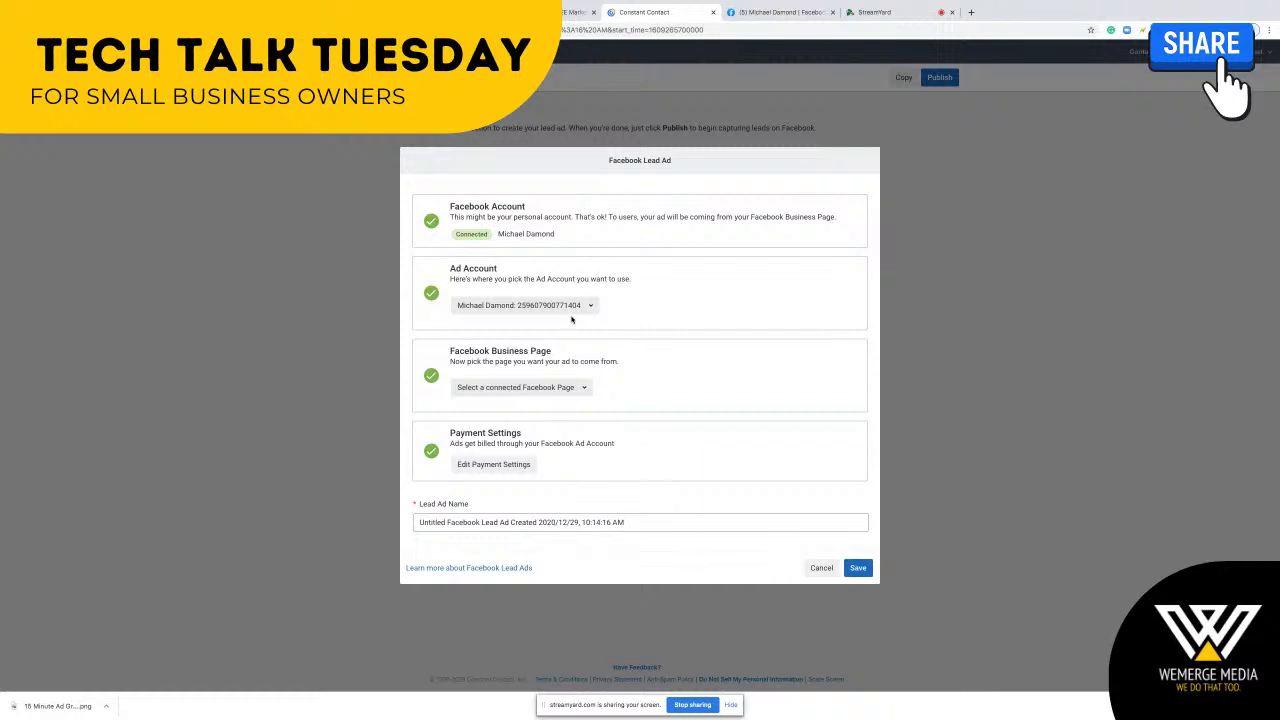
click(584, 388)
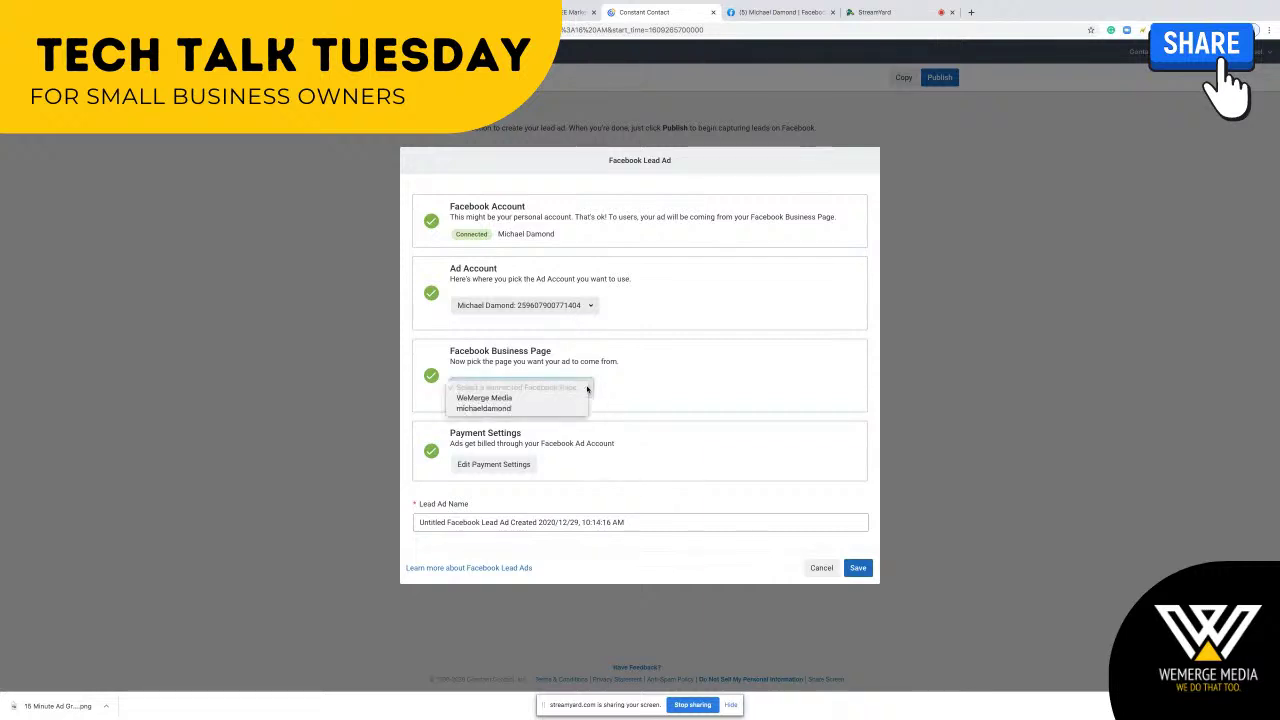
click(530, 398)
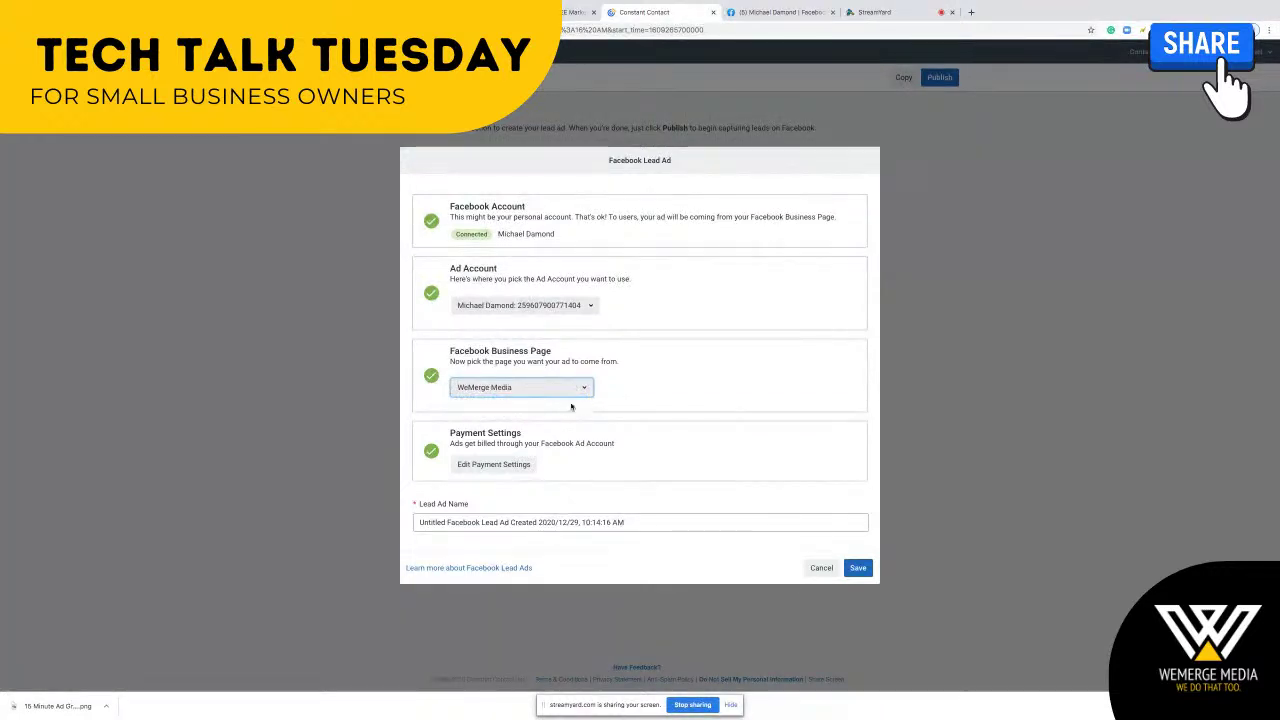
Replace the default lead ad name with one beginning "FREE 15 Minute Marketing Consul" and save the ad setup
click(519, 527)
key(ctrl+a)
text(F)
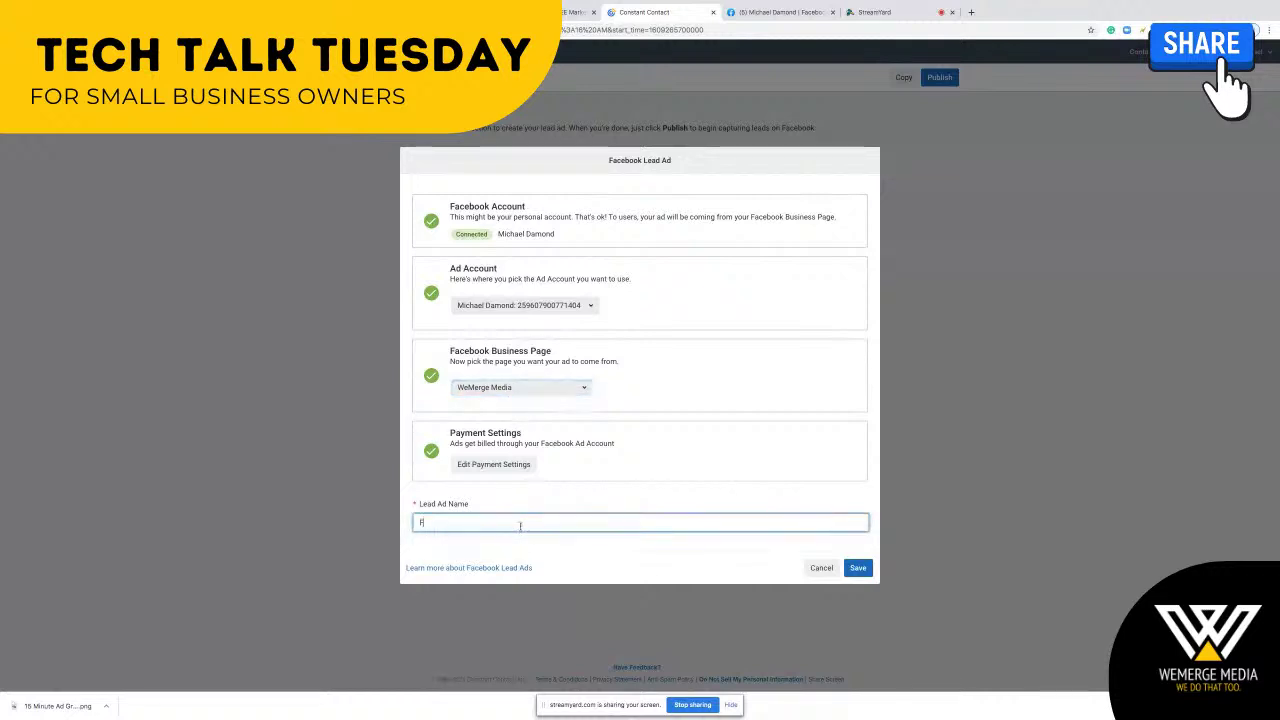
text(REE 15 Minute)
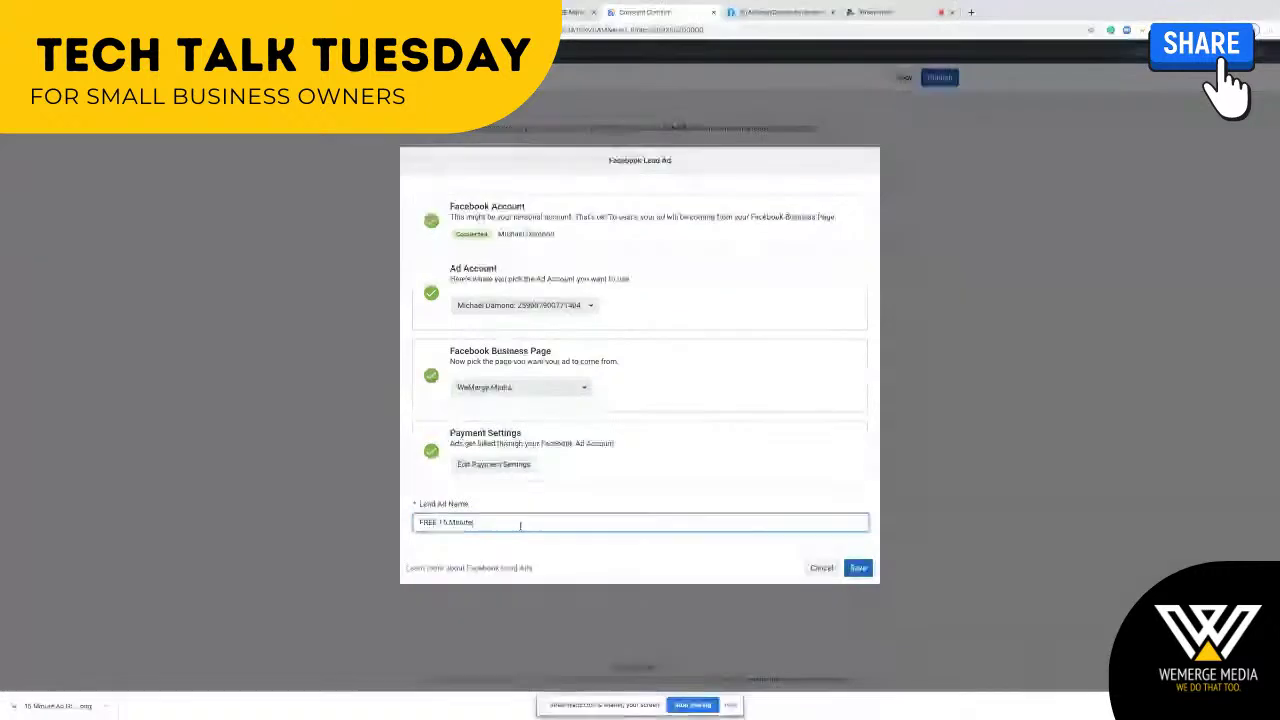
text( Marketing Cons)
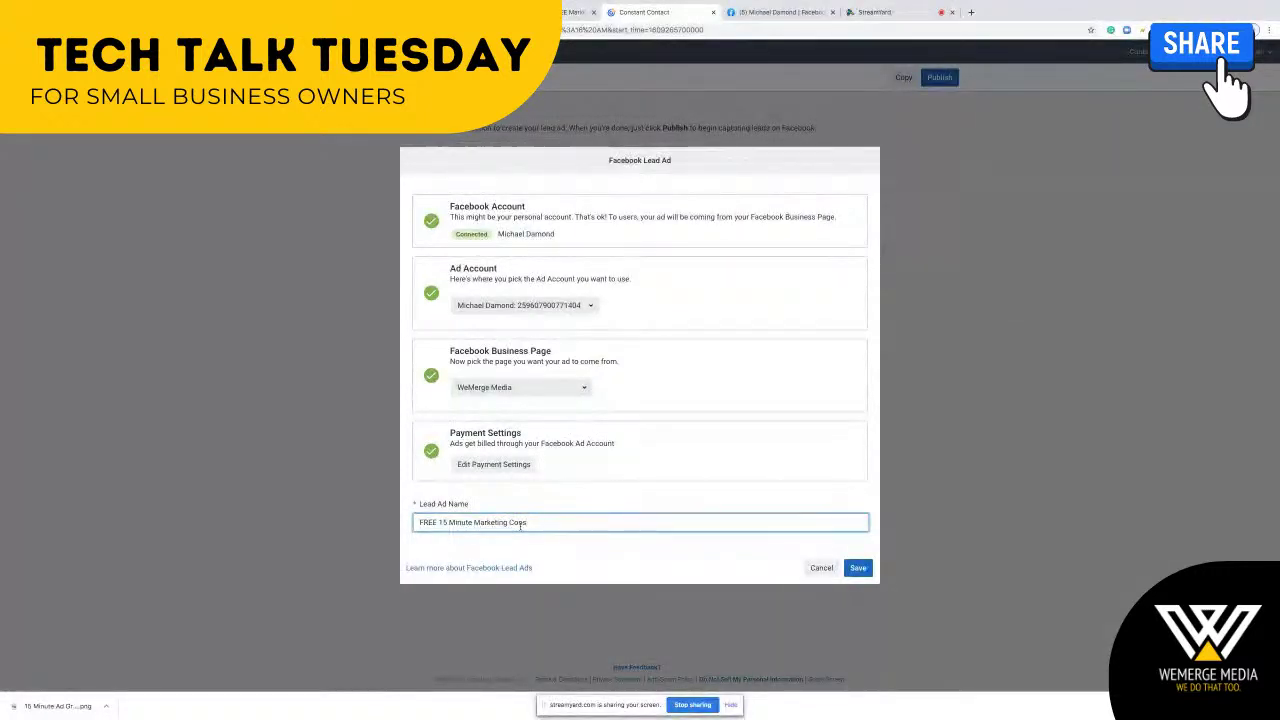
text(ulat)
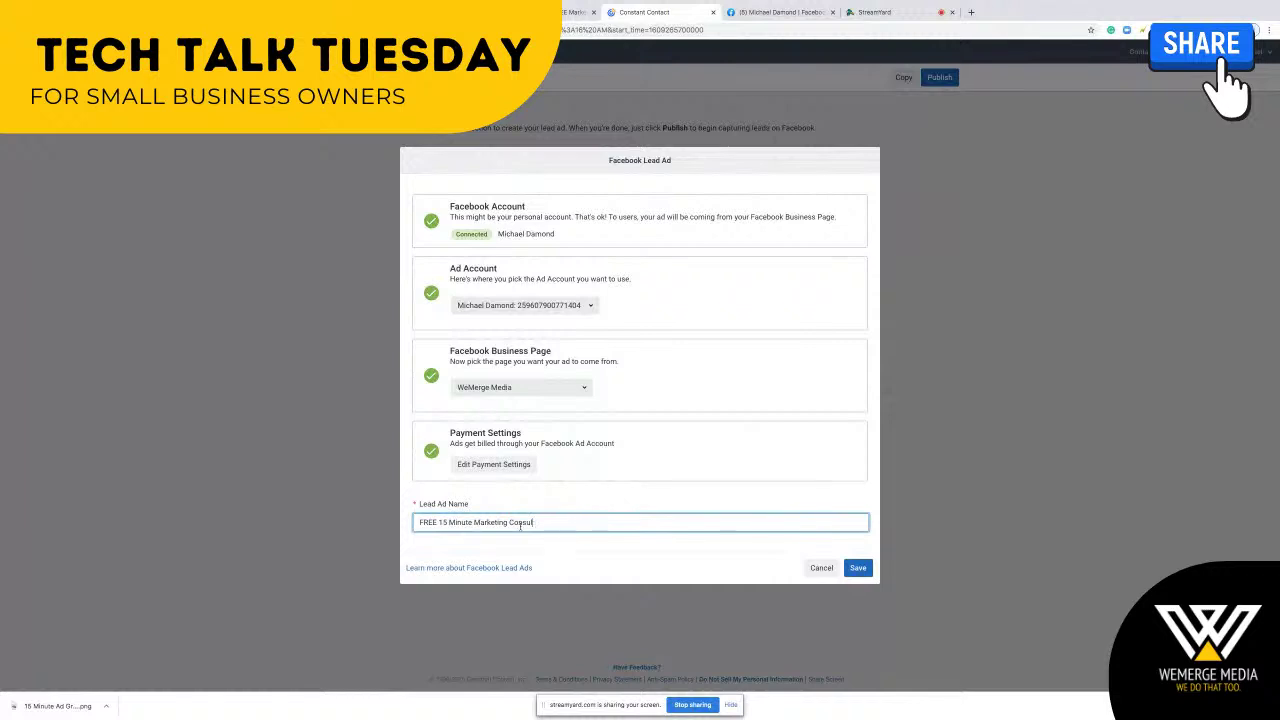
click(858, 567)
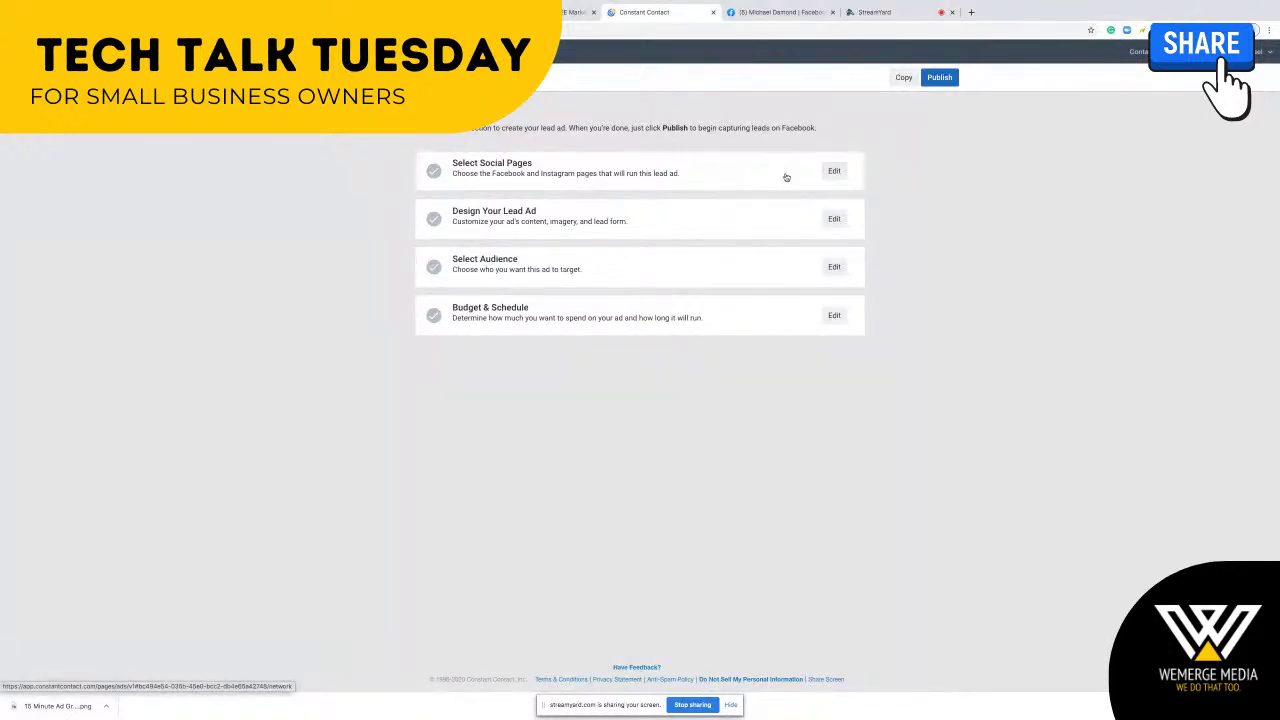
Set the ad's social pages to the WeMerge Media Facebook page and the wemergemedia Instagram account, and save them
click(834, 171)
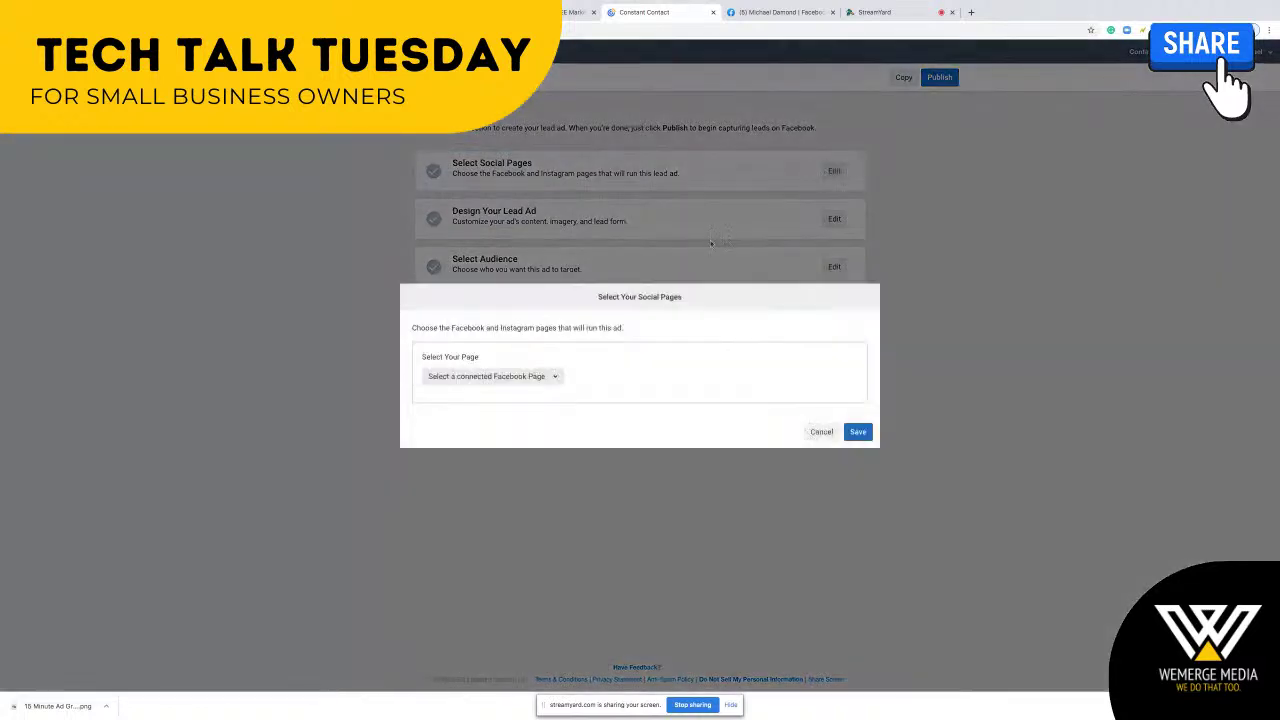
click(557, 372)
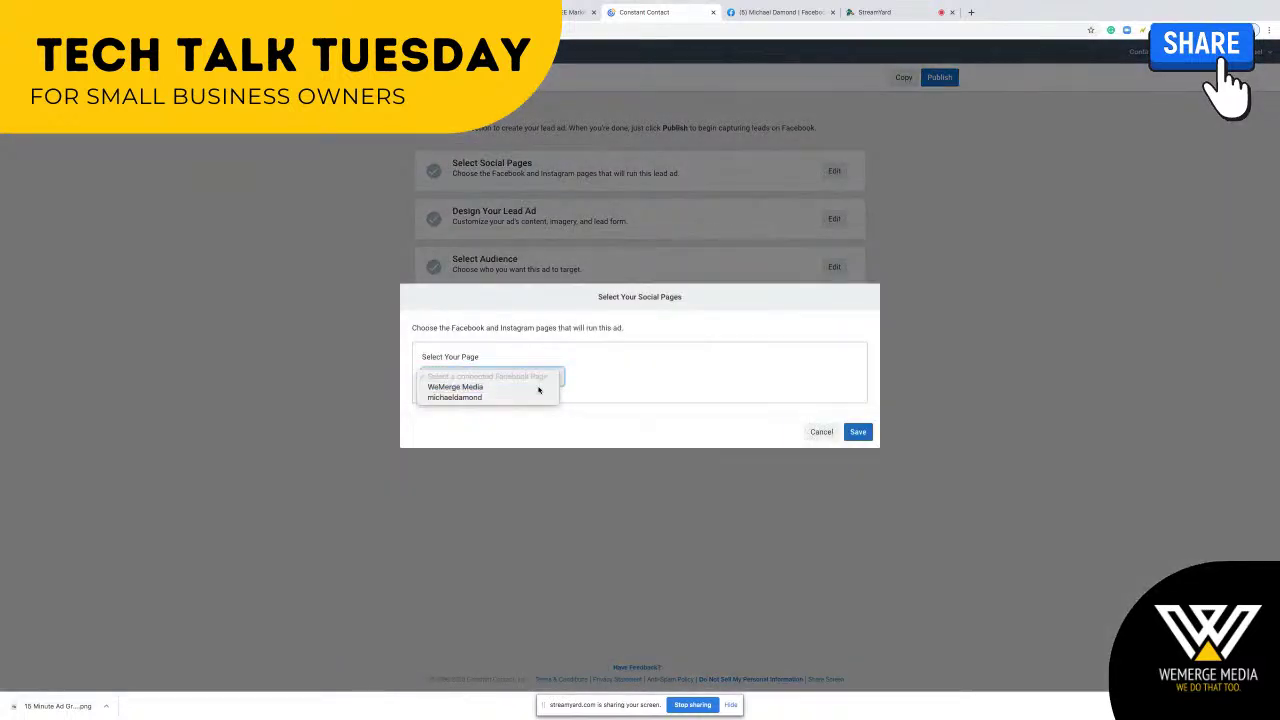
click(470, 382)
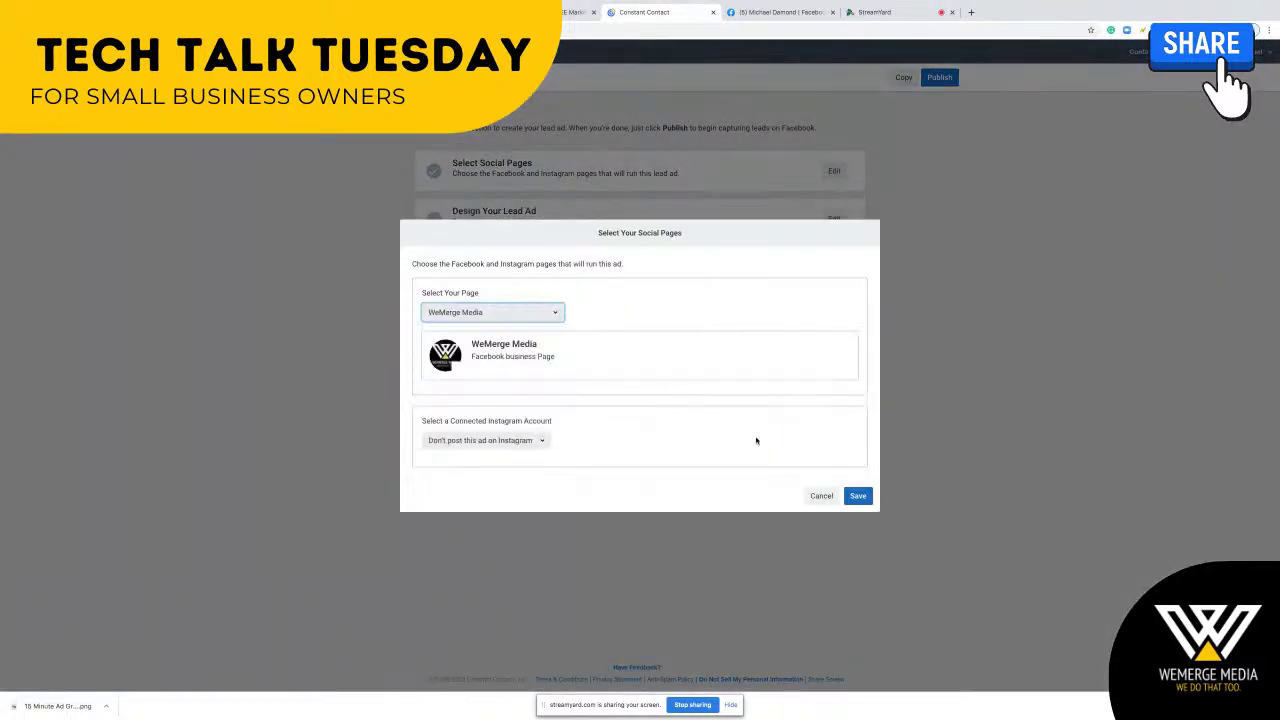
click(543, 442)
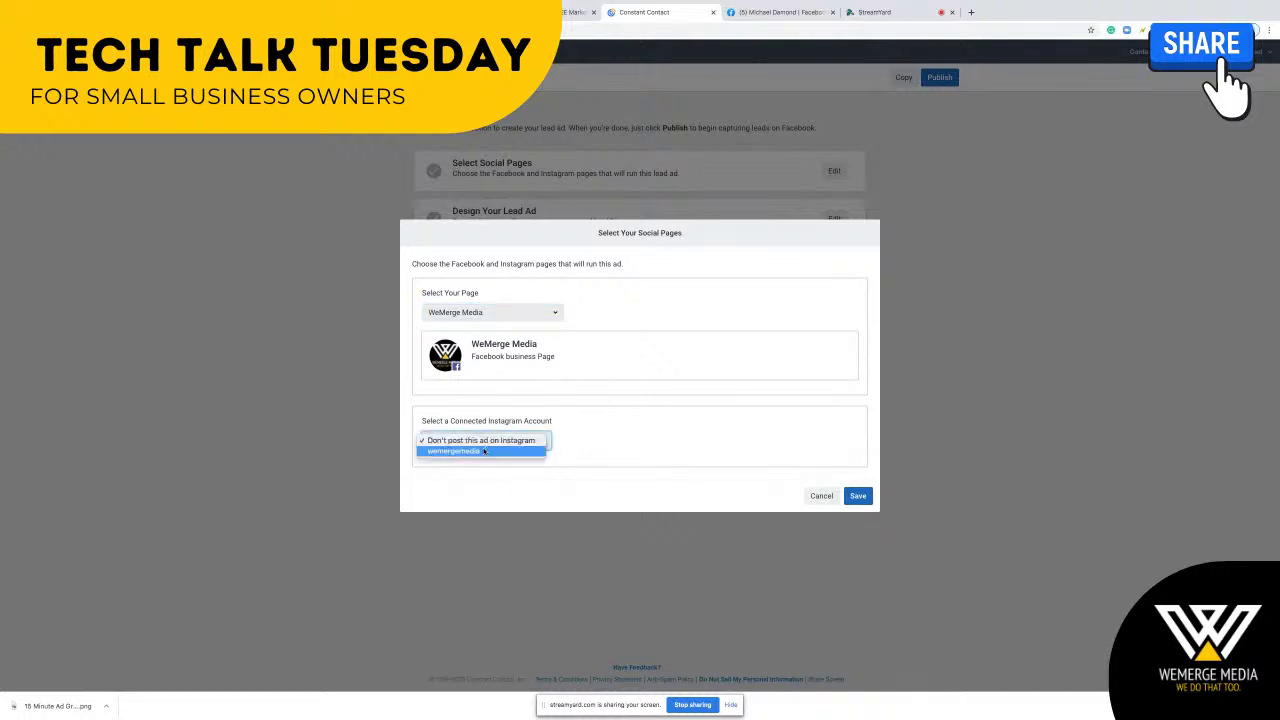
click(547, 452)
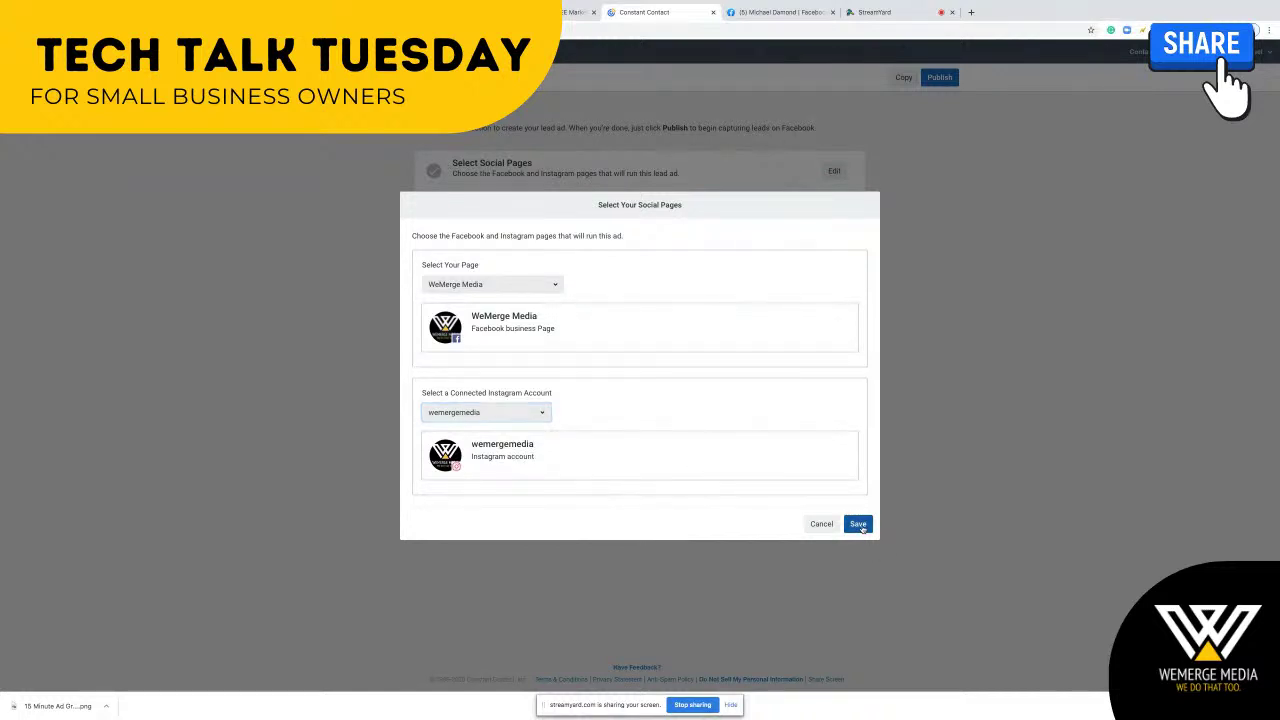
click(859, 526)
Open the ad design's content and start the ad description with "Are you a business owner and are you frustrated with digital marketing?"
click(834, 219)
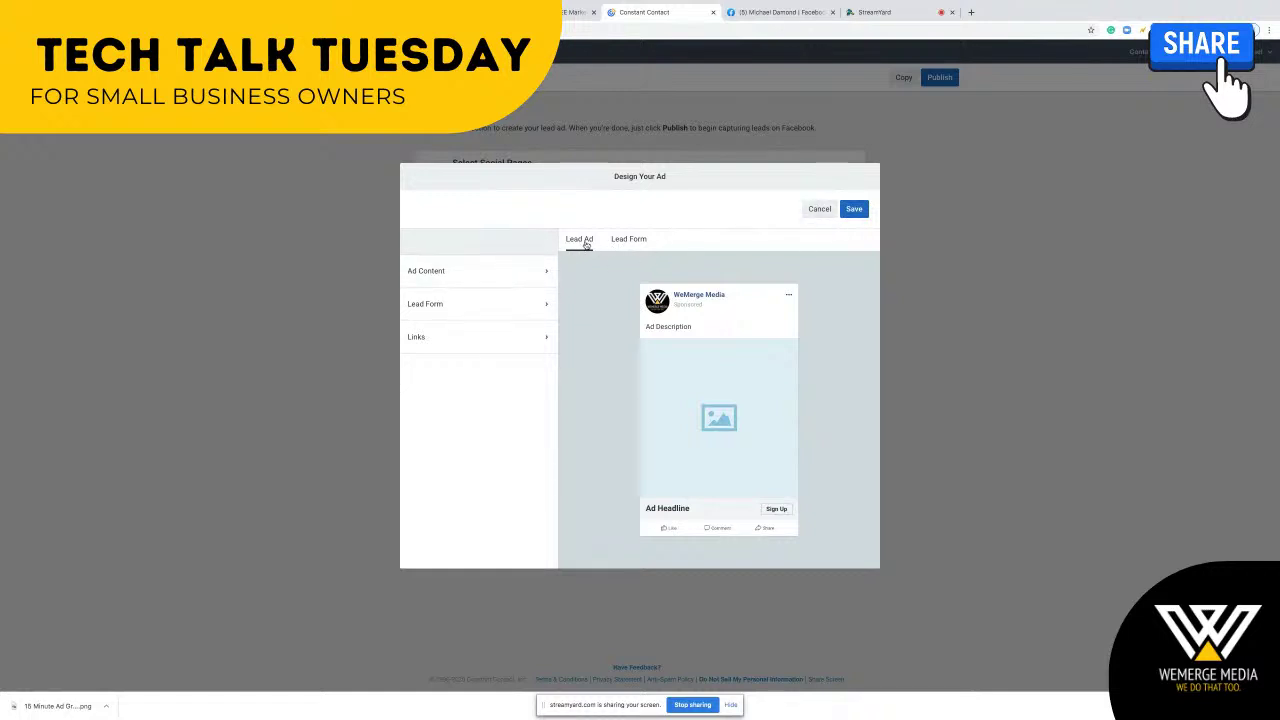
click(514, 280)
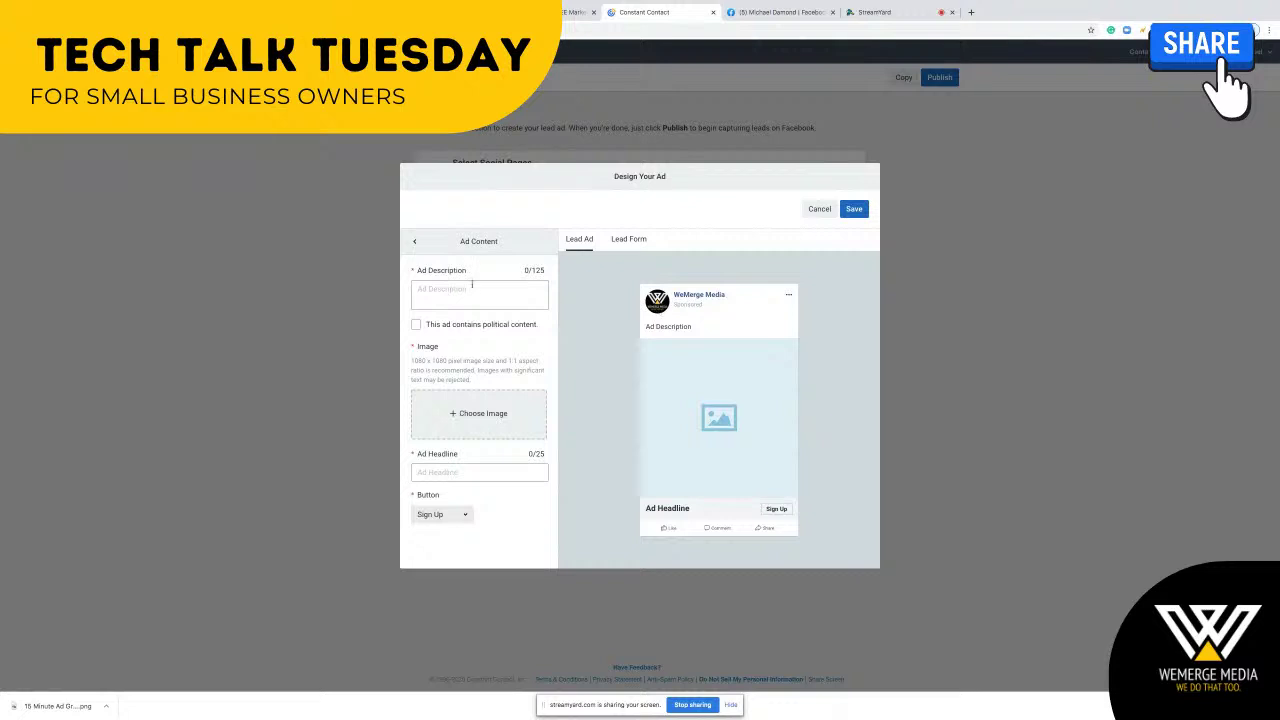
click(467, 290)
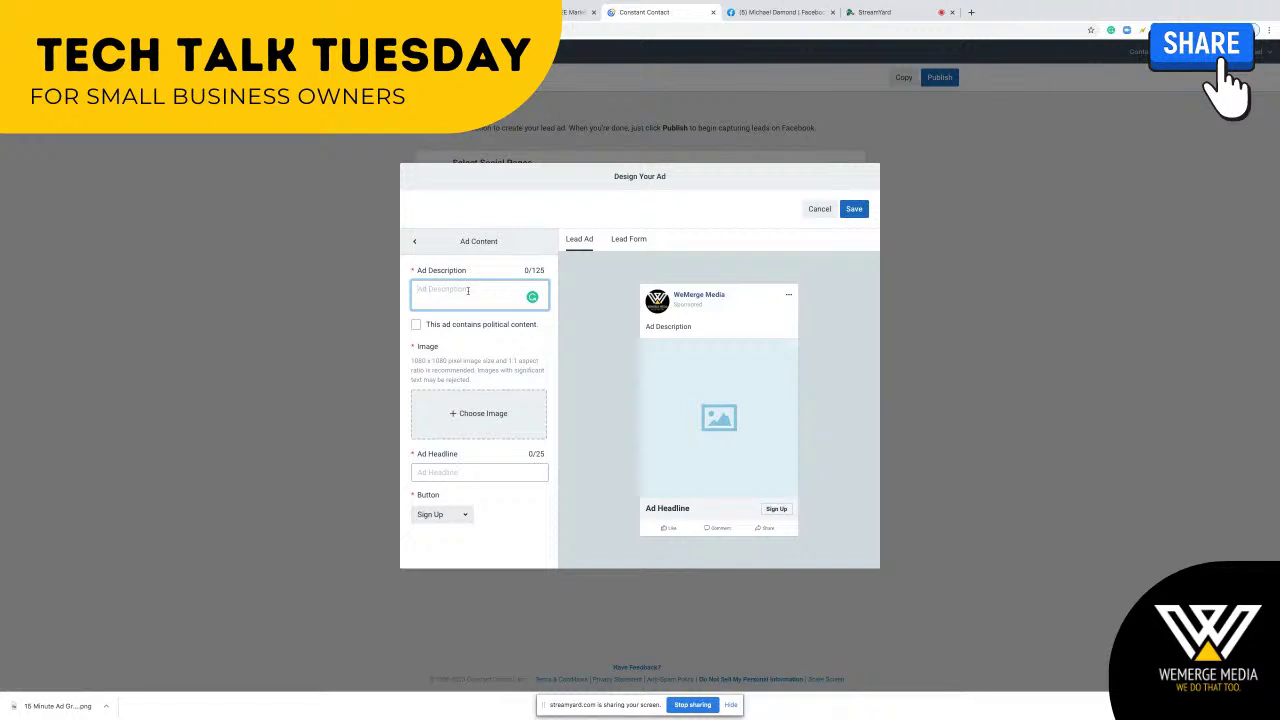
text(Are you fru)
key(BackSpace)
key(BackSpace)
text(a business owner and )
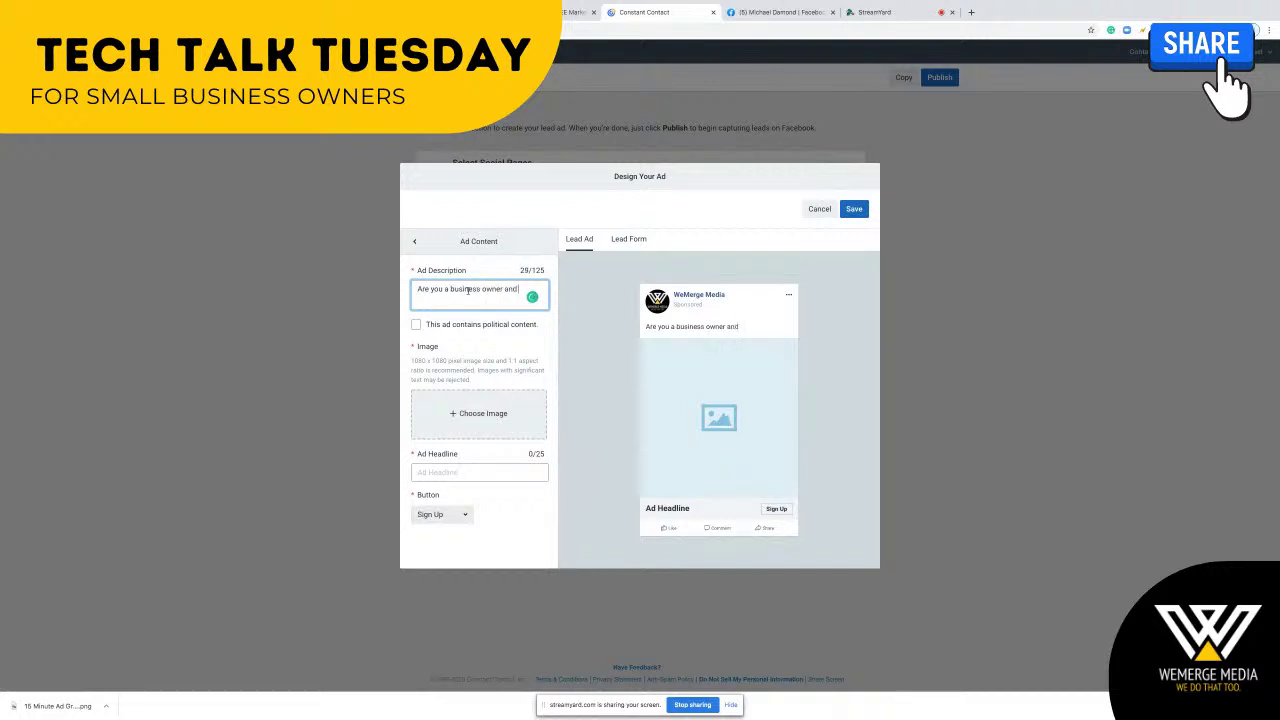
text(are you frustrated with dig)
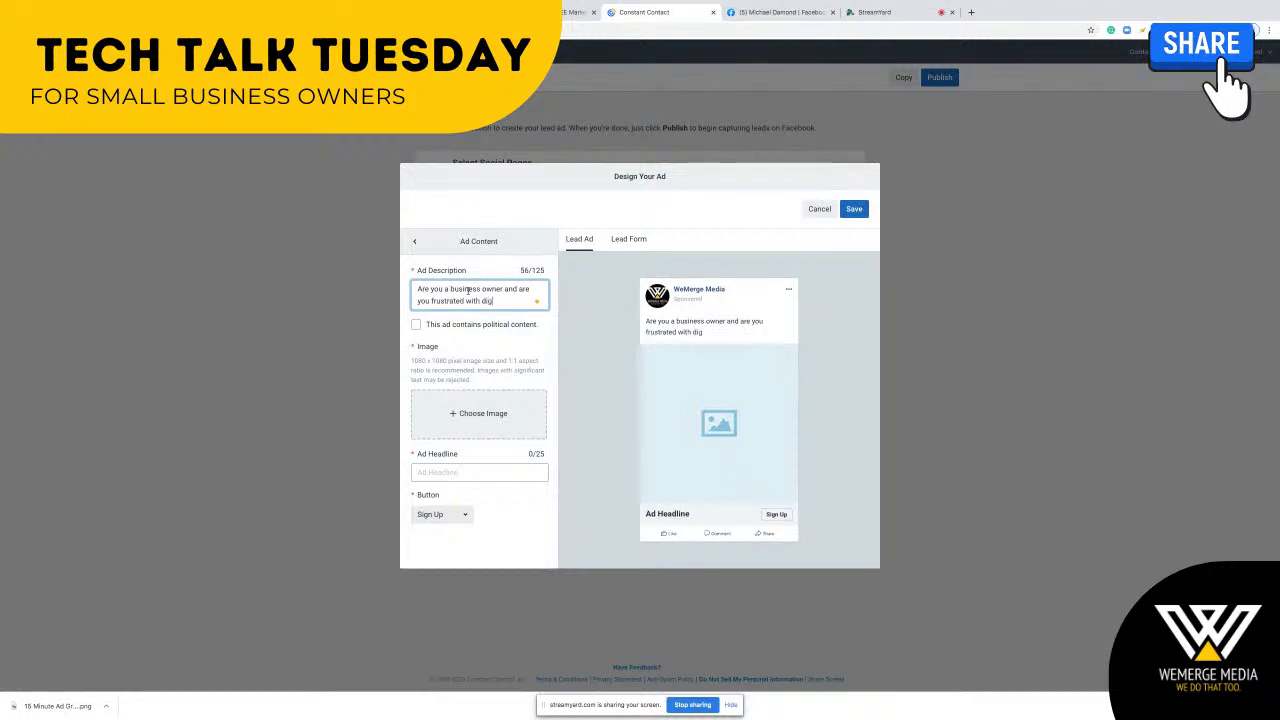
text(ital marketing?)
Add "LET ME HELP YOU!" to the ad description, keeping only a single exclamation mark
text(LET )
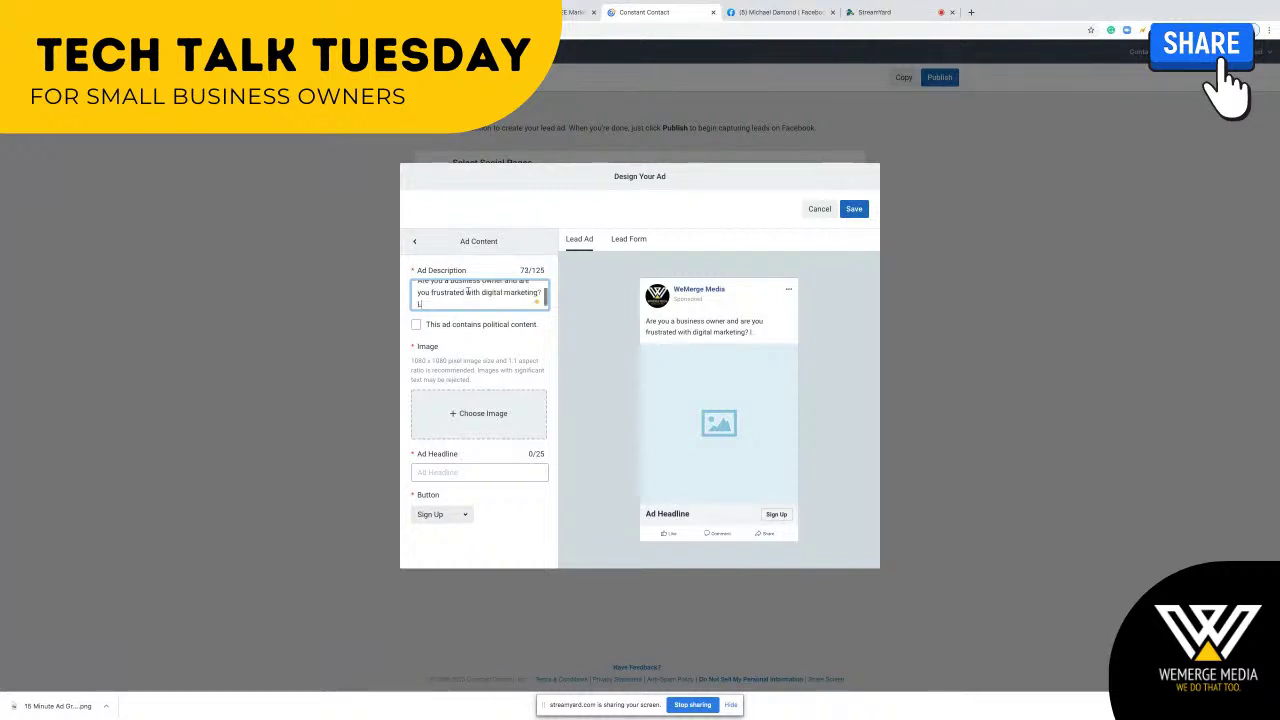
text(ME HELP YOU)
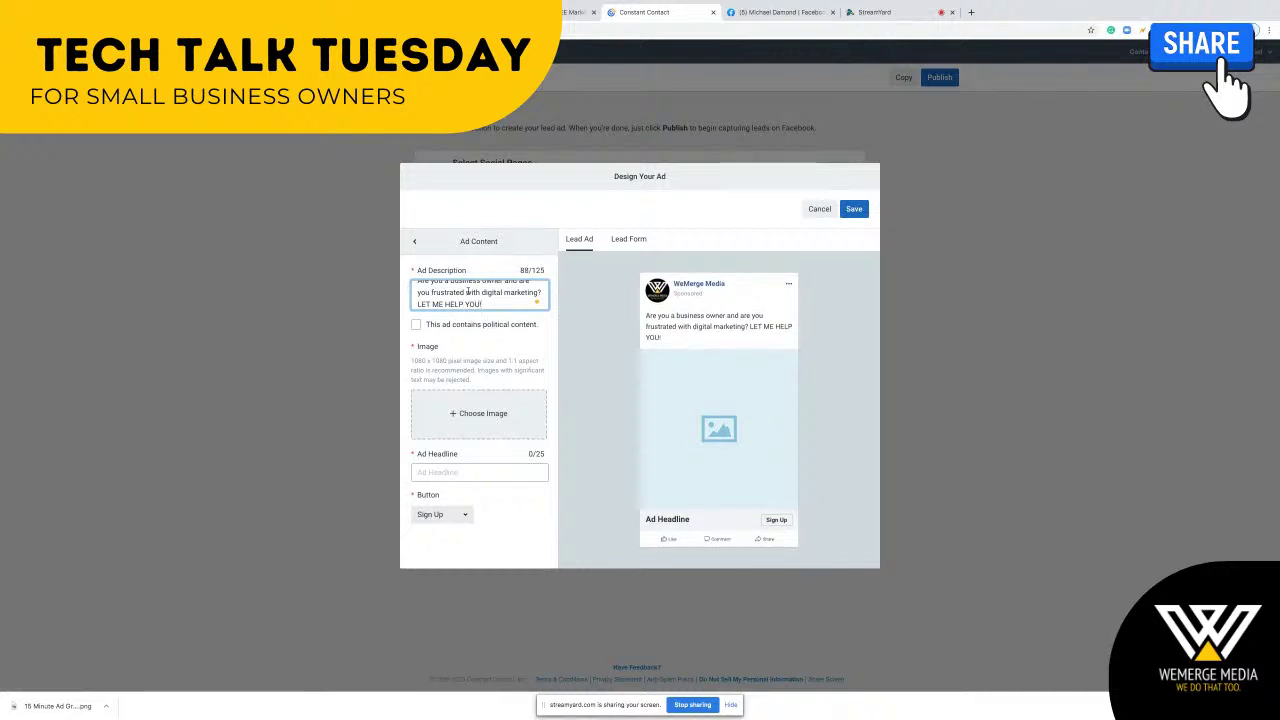
text(!!!)
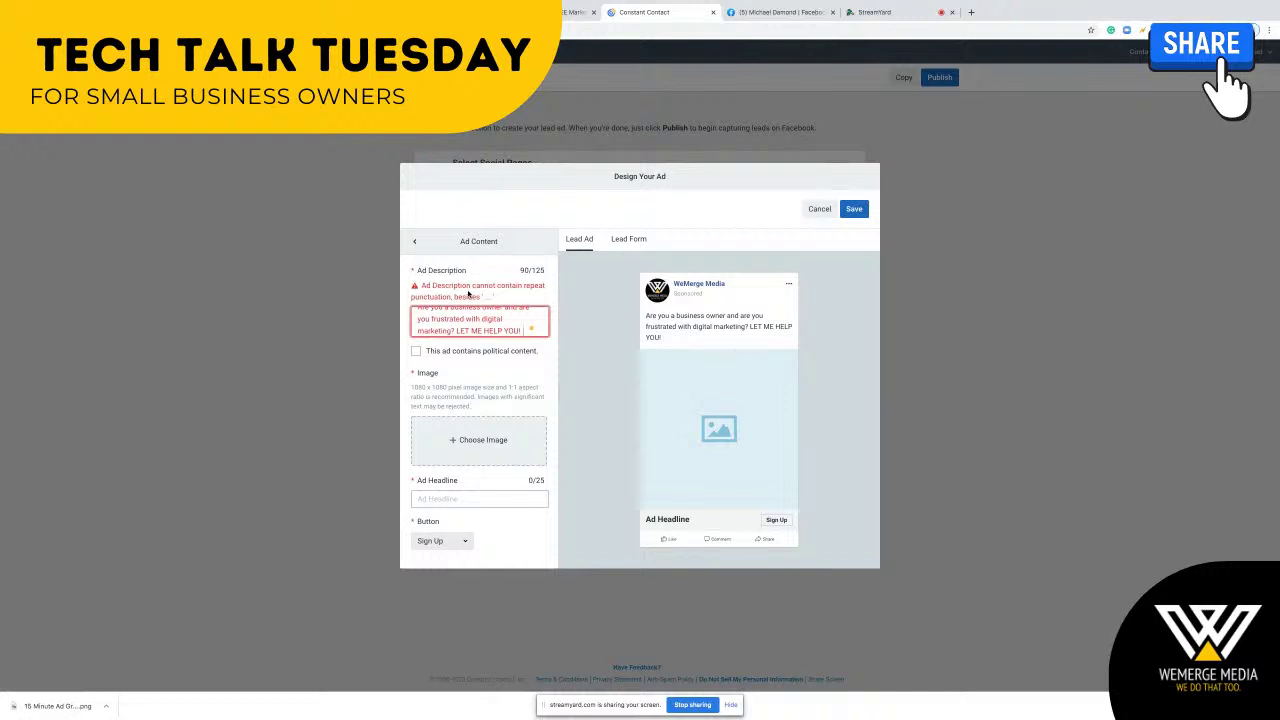
key(BackSpace)
key(BackSpace)
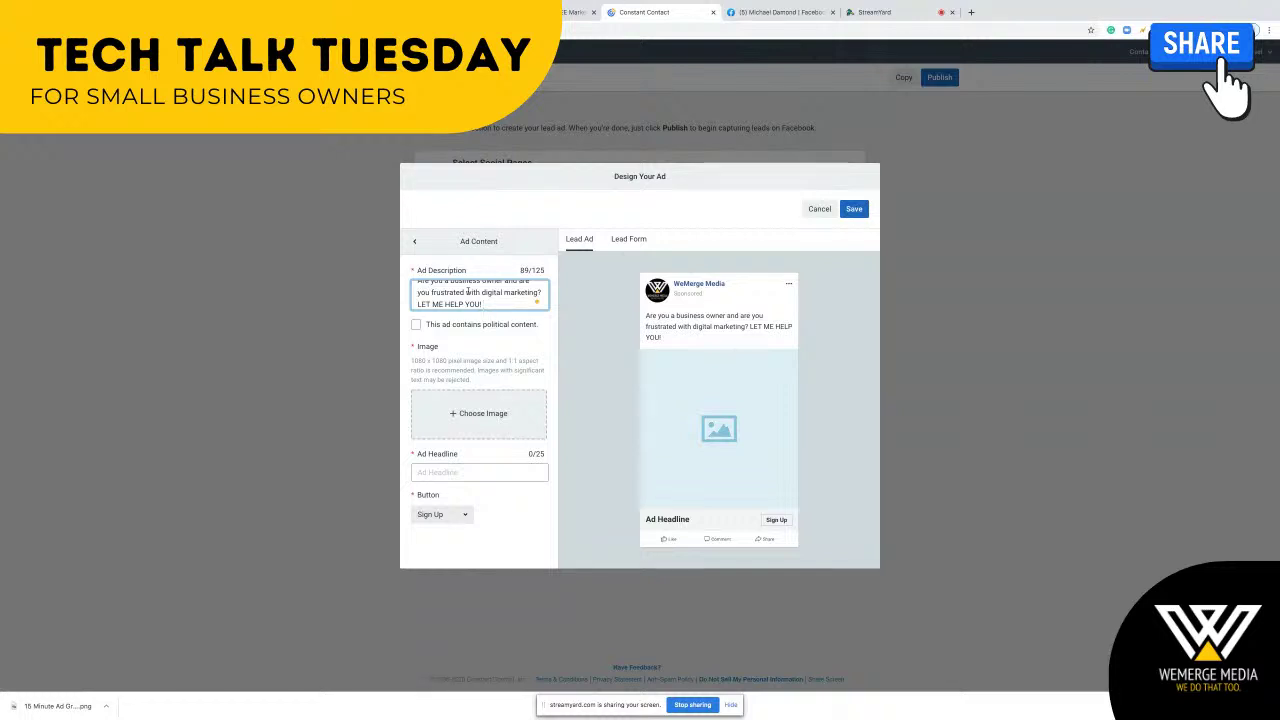
Finish the ad description with the sentence "Schedule a FREE marketing consultation."
text(Schedule a FREE 15-)
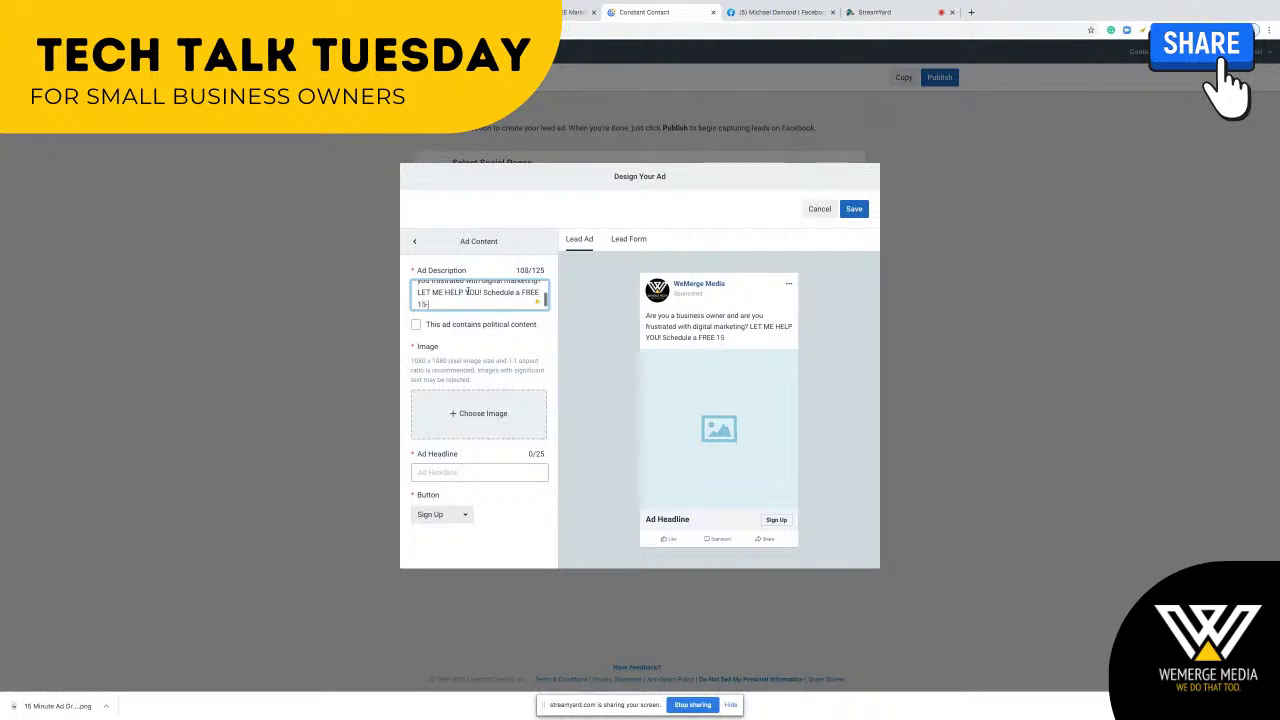
text(minute marketing consu)
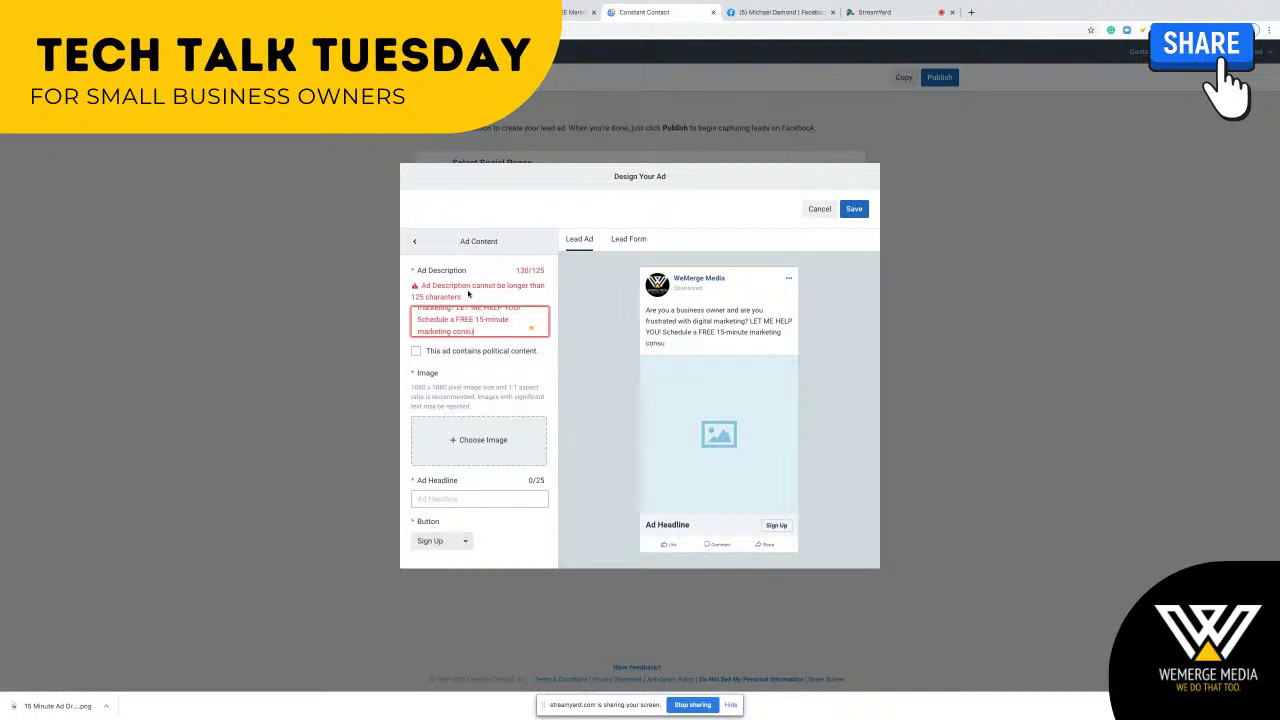
key(BackSpace)
key(BackSpace)
key(BackSpace)
key(BackSpace)
key(BackSpace)
key(BackSpace)
key(BackSpace)
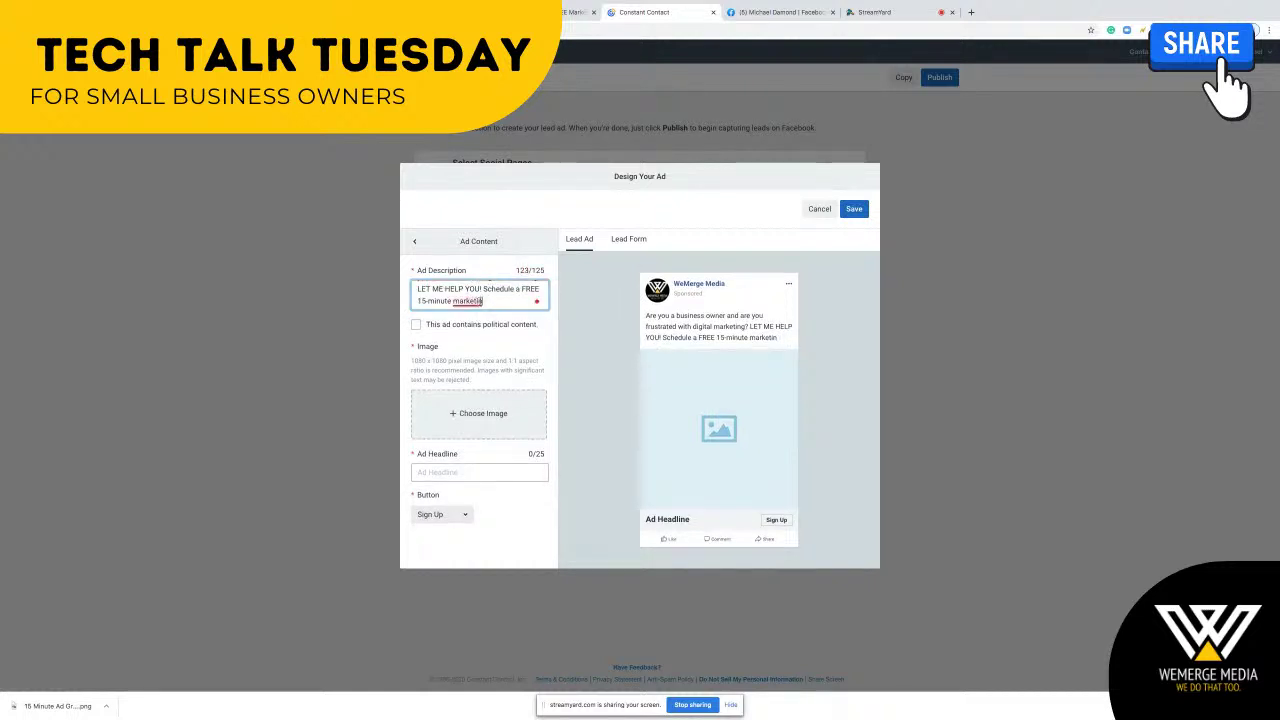
drag(484, 300, 410, 298)
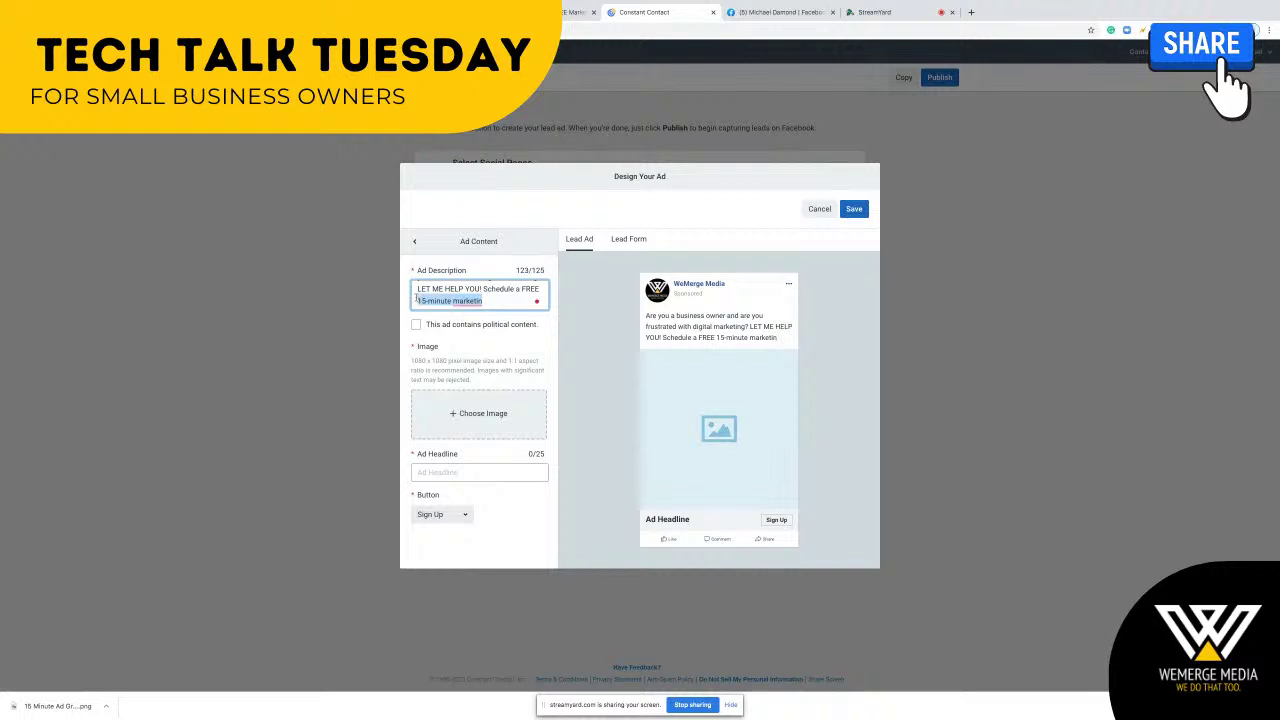
text(marketing con)
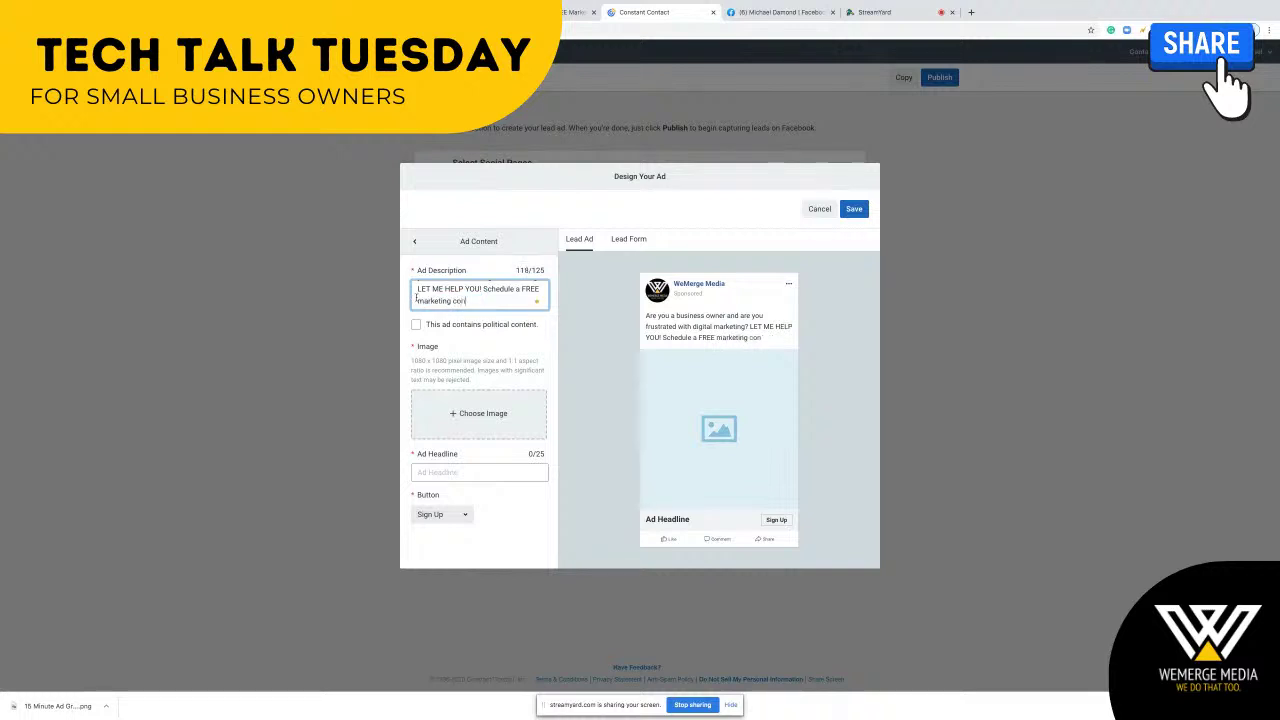
text(sultation)
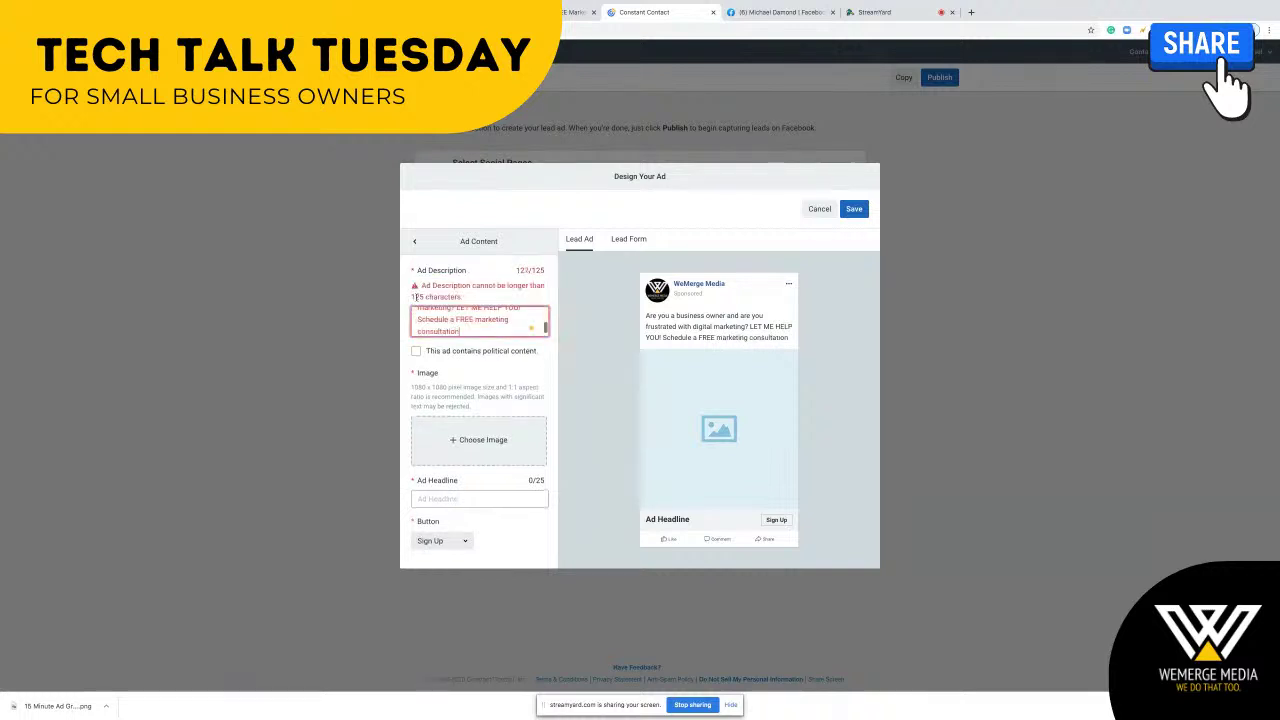
text(.)
Shorten "LET ME HELP YOU!" to "LET ME HELP!" in the ad description and keep a period at its end
scroll(497, 317, up, 2)
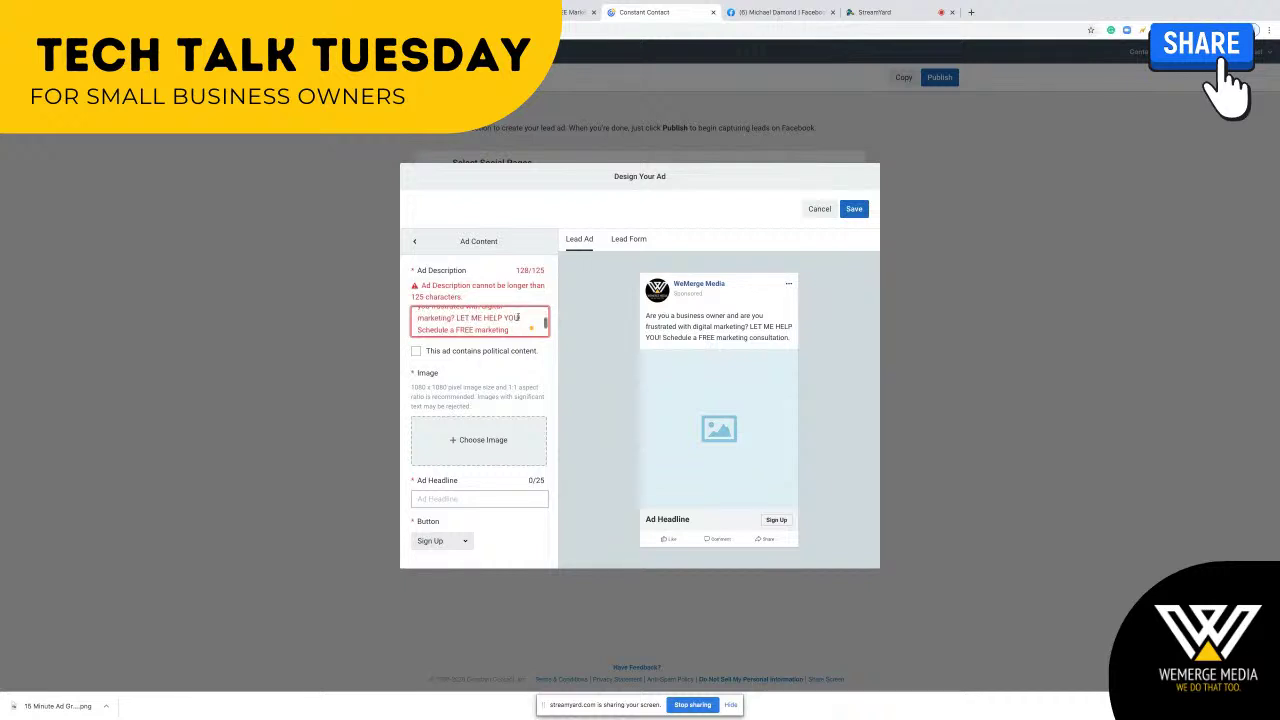
key(BackSpace)
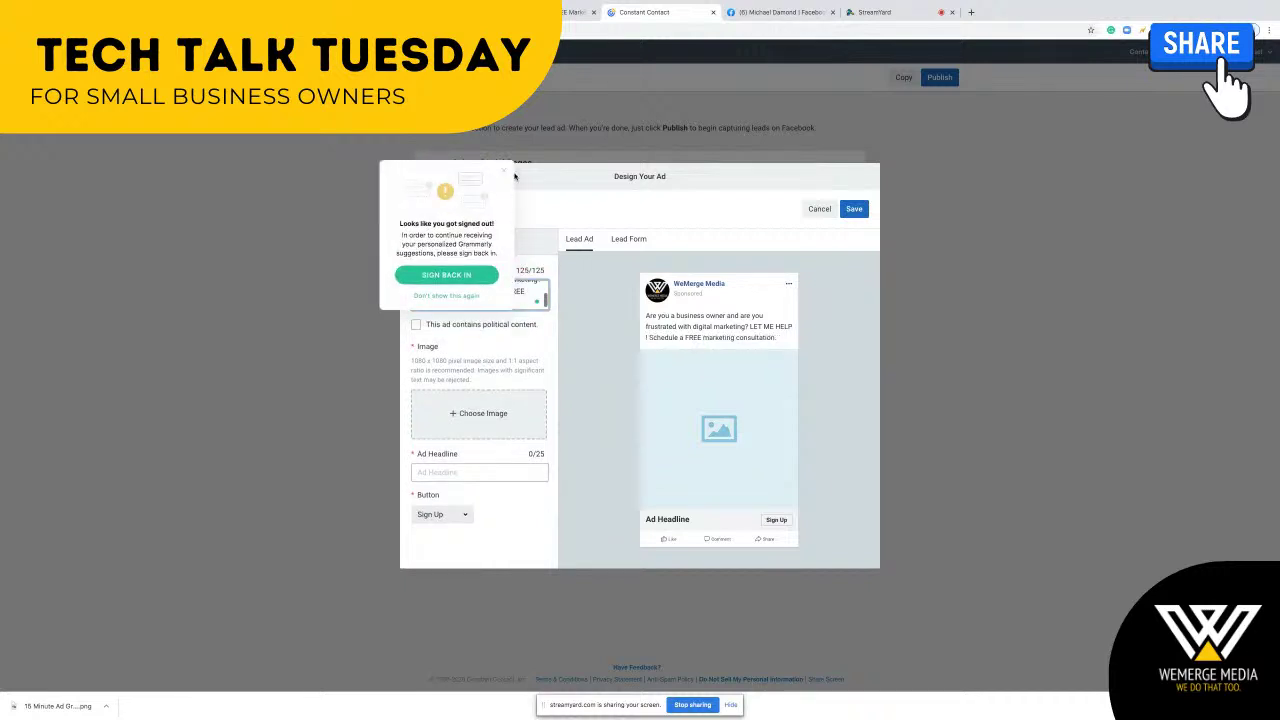
click(504, 171)
mouse_move(458, 293)
click(459, 316)
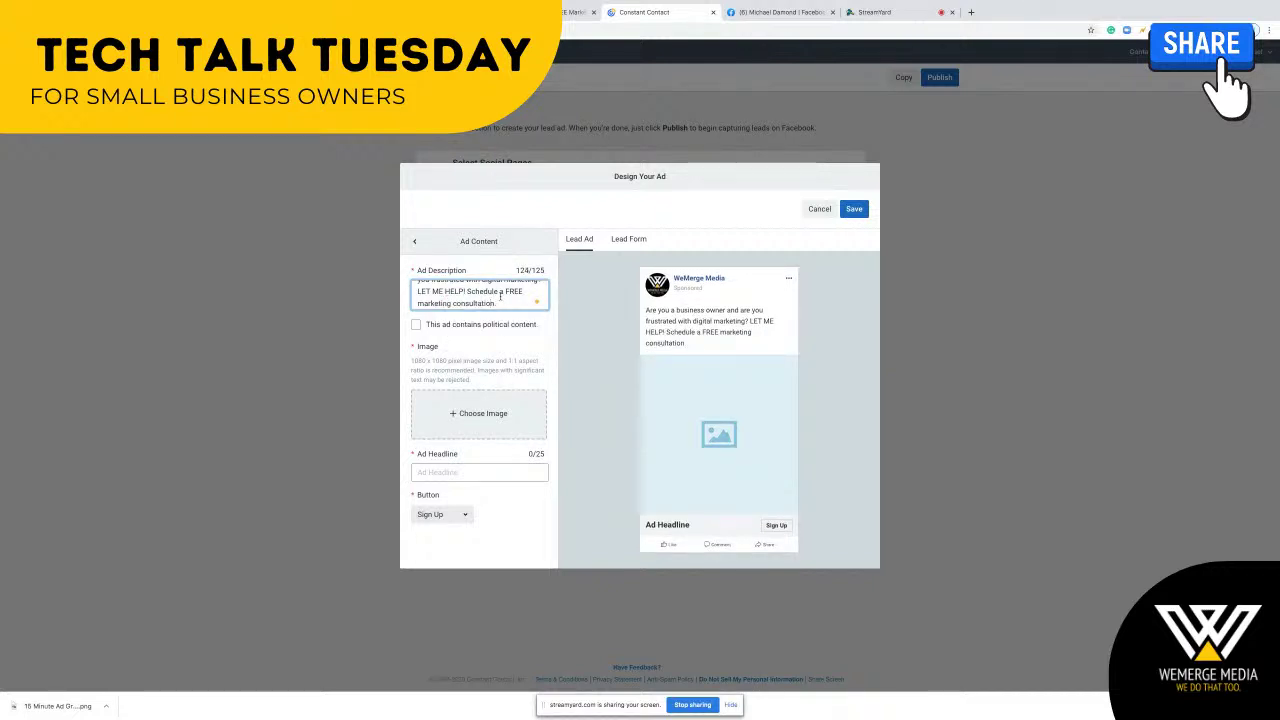
text(.)
scroll(490, 293, up, 2)
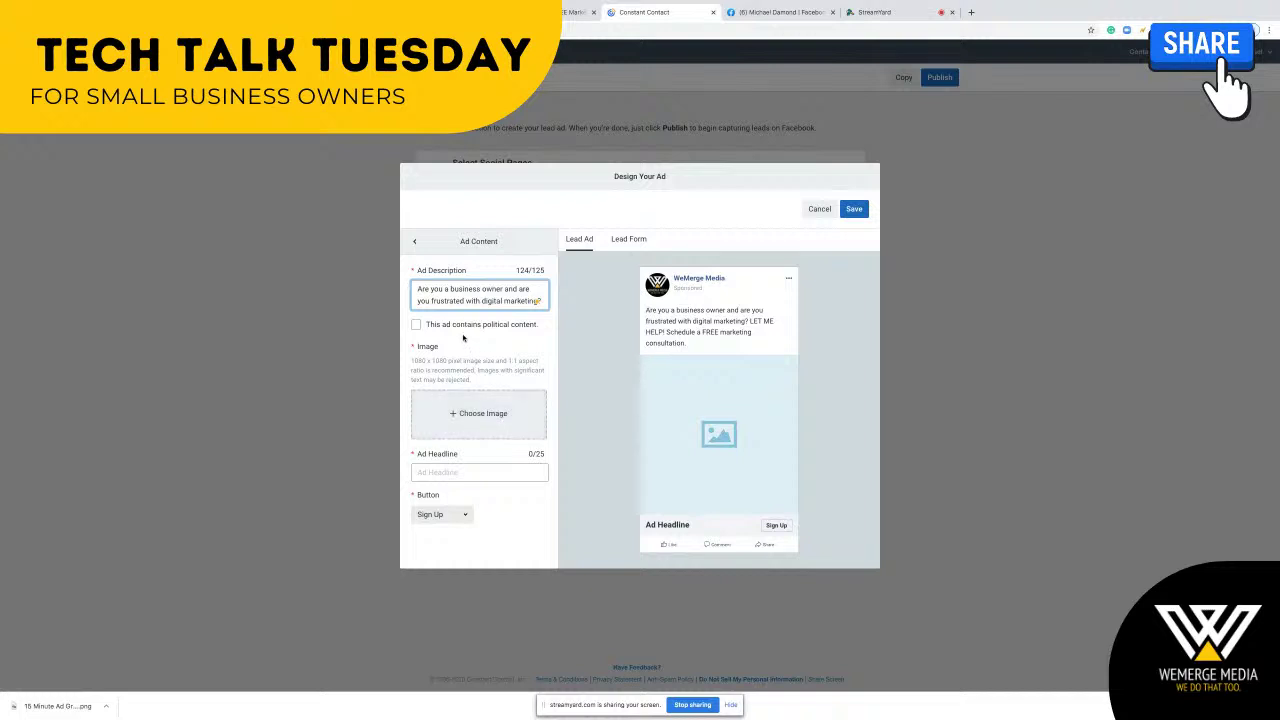
Upload the 15 Minute Ad Graphic PNG from the Episode 6 - Google My Business folder to the image library
click(479, 413)
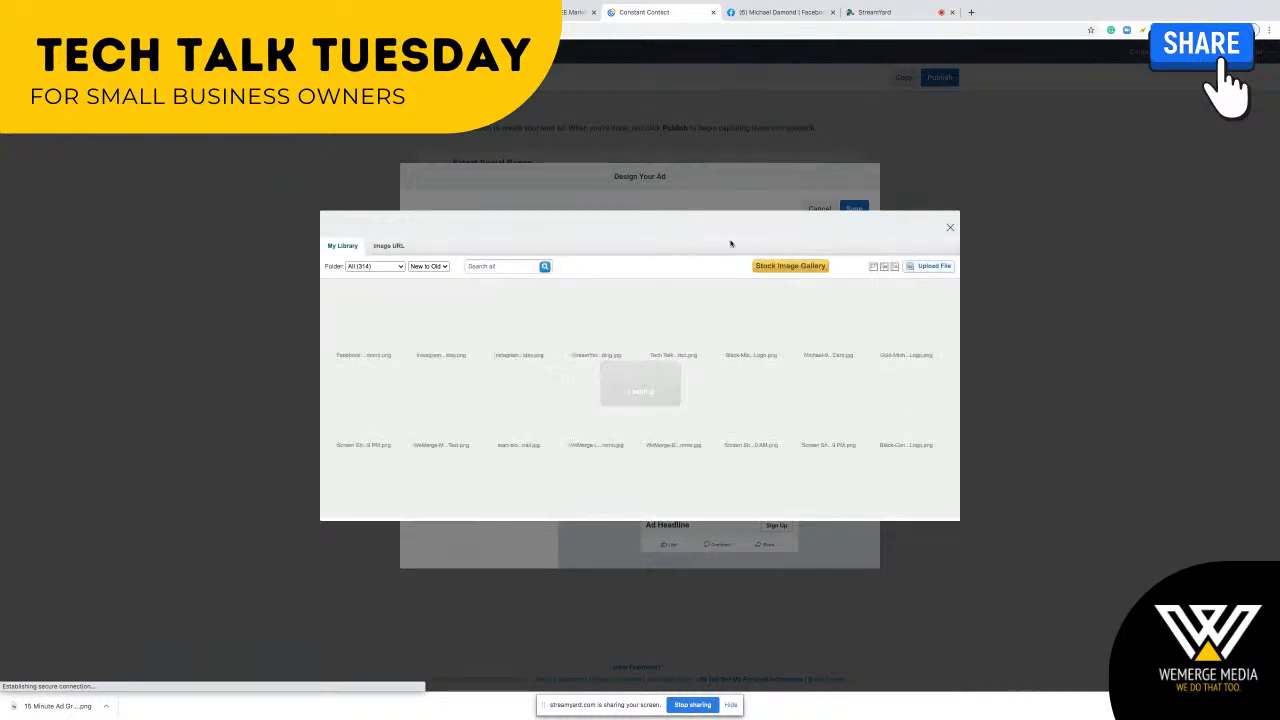
click(930, 268)
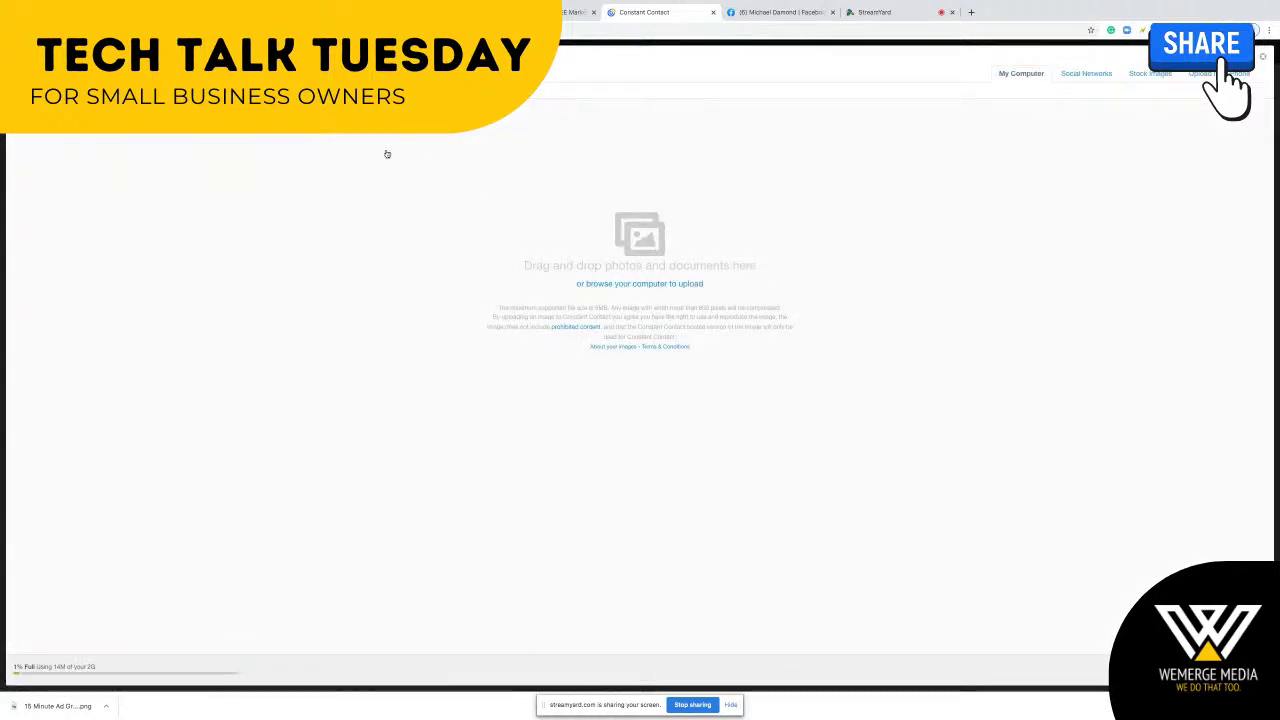
click(647, 14)
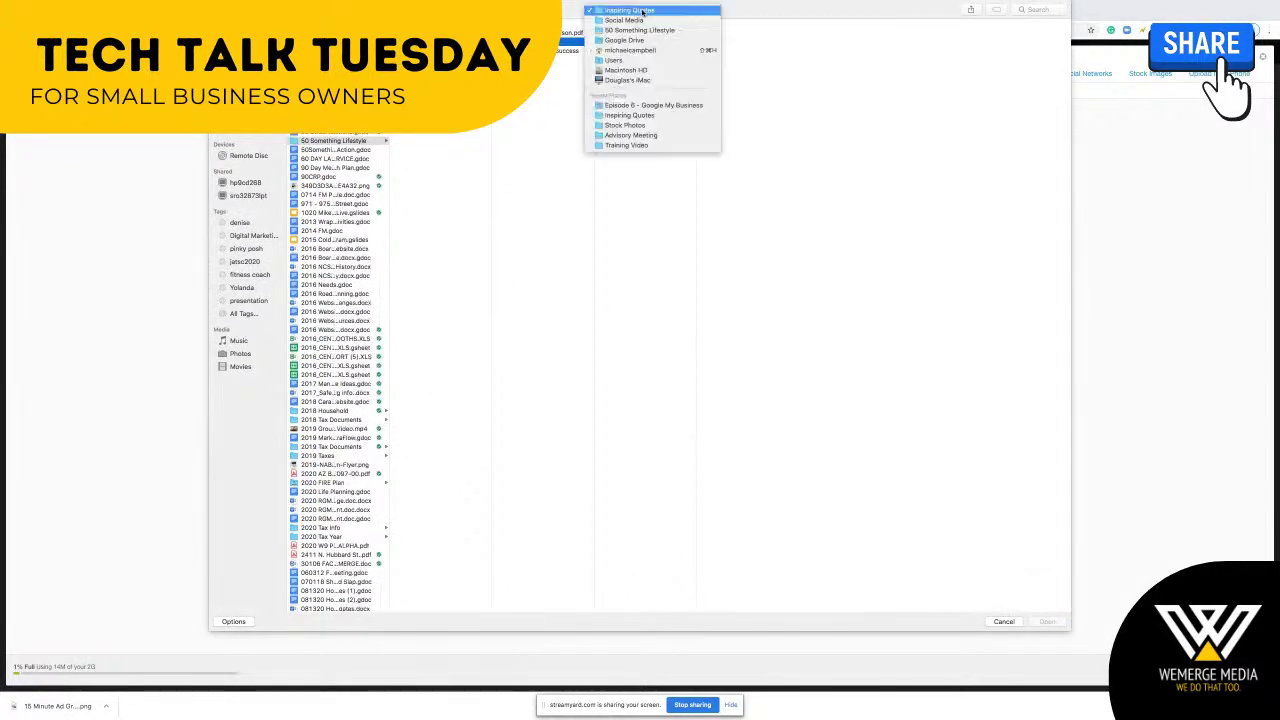
click(650, 105)
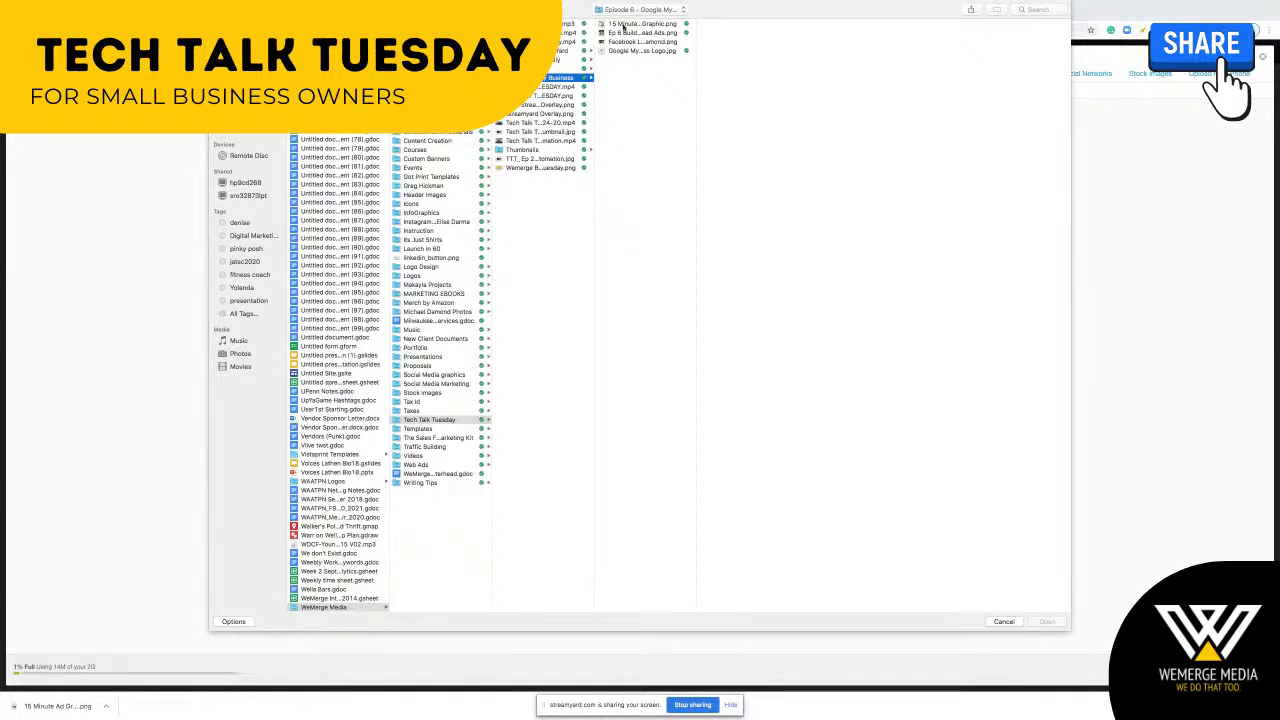
click(628, 24)
key(Return)
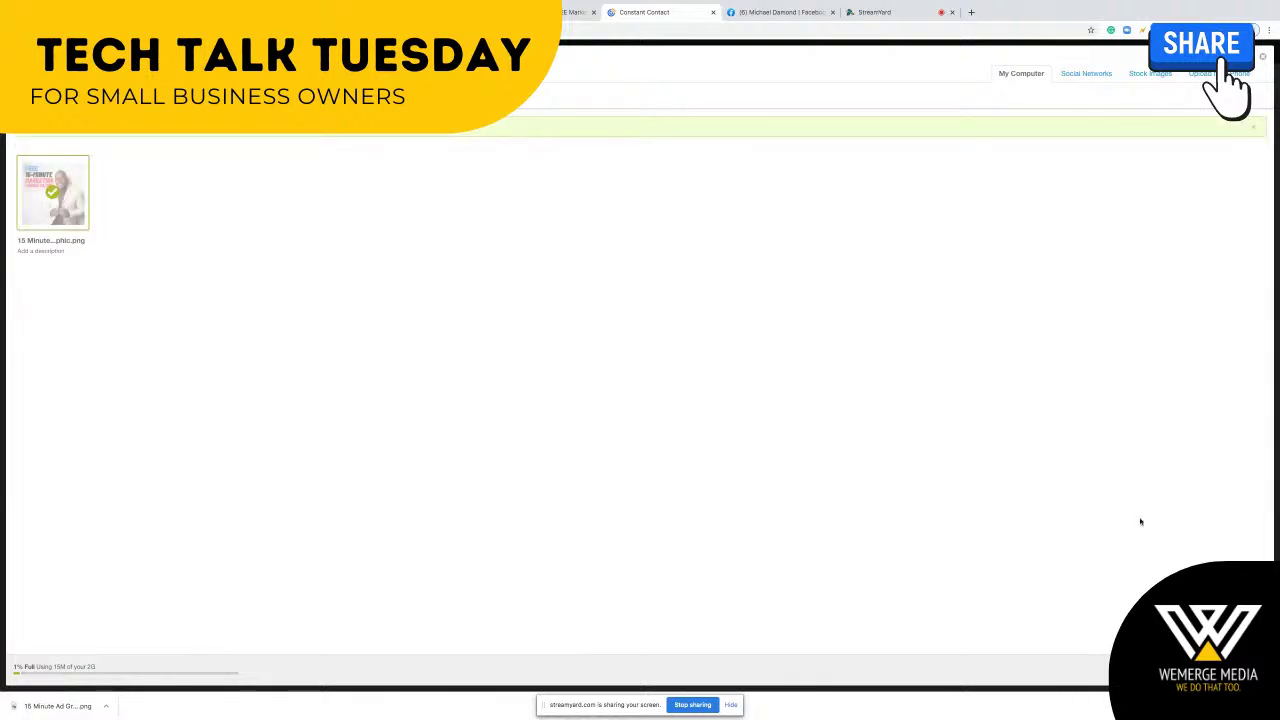
click(1241, 670)
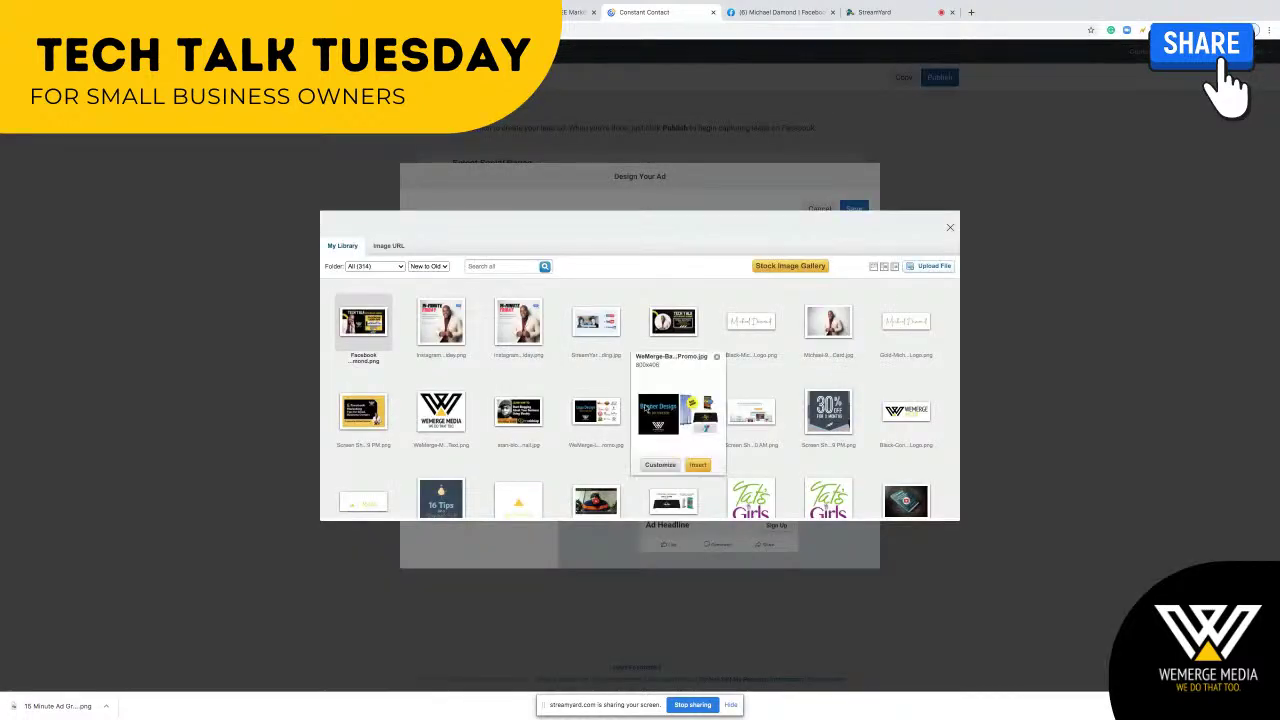
Insert Instagram 15 Minute Friday.png from the image library as the ad image
click(388, 245)
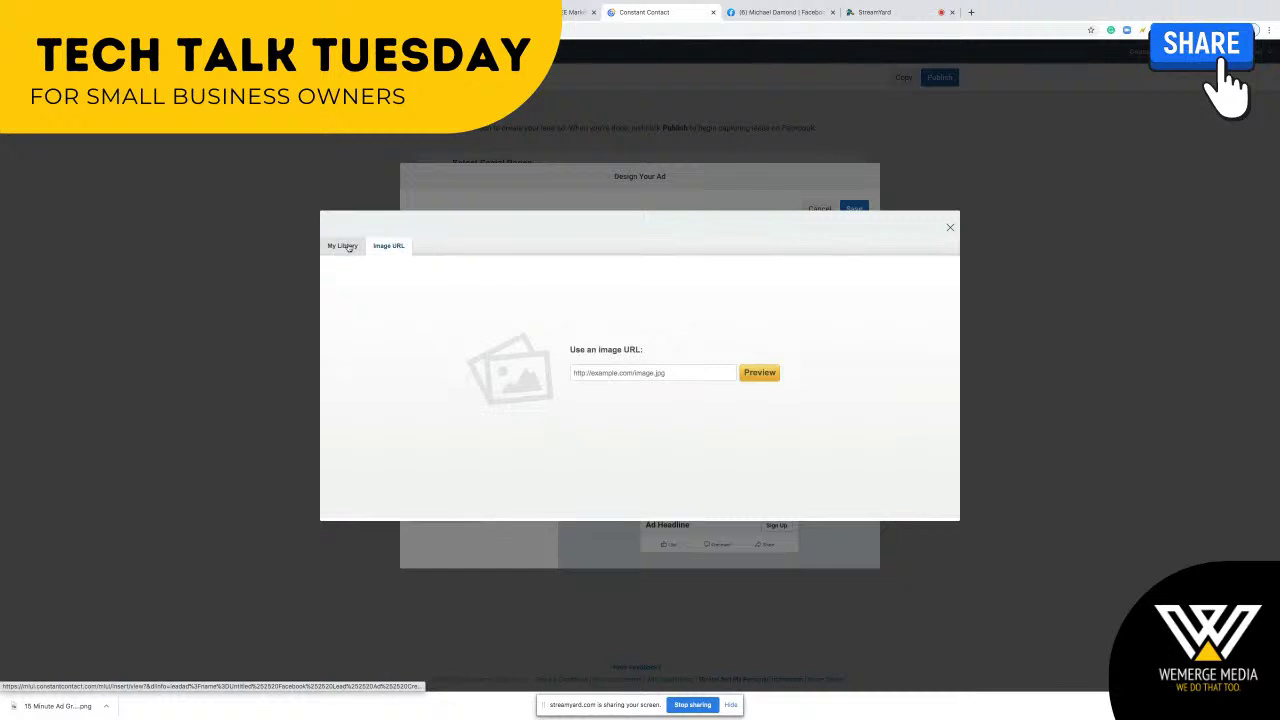
click(345, 246)
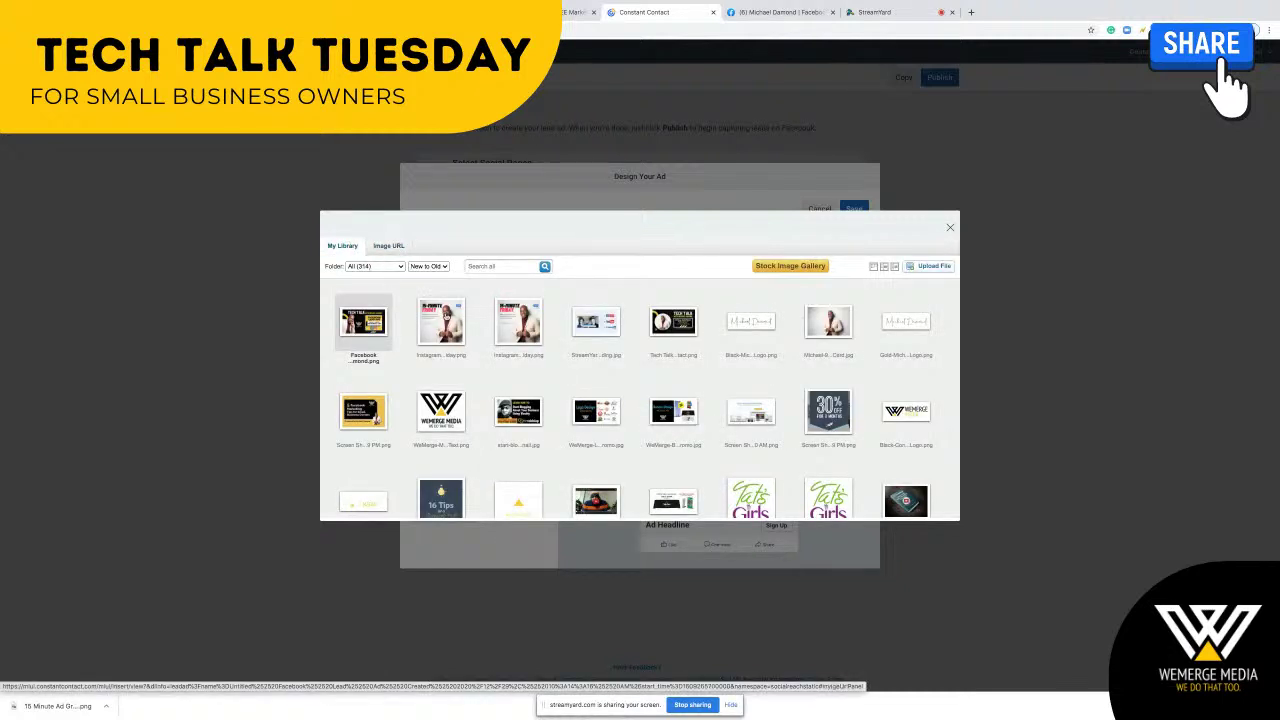
click(444, 322)
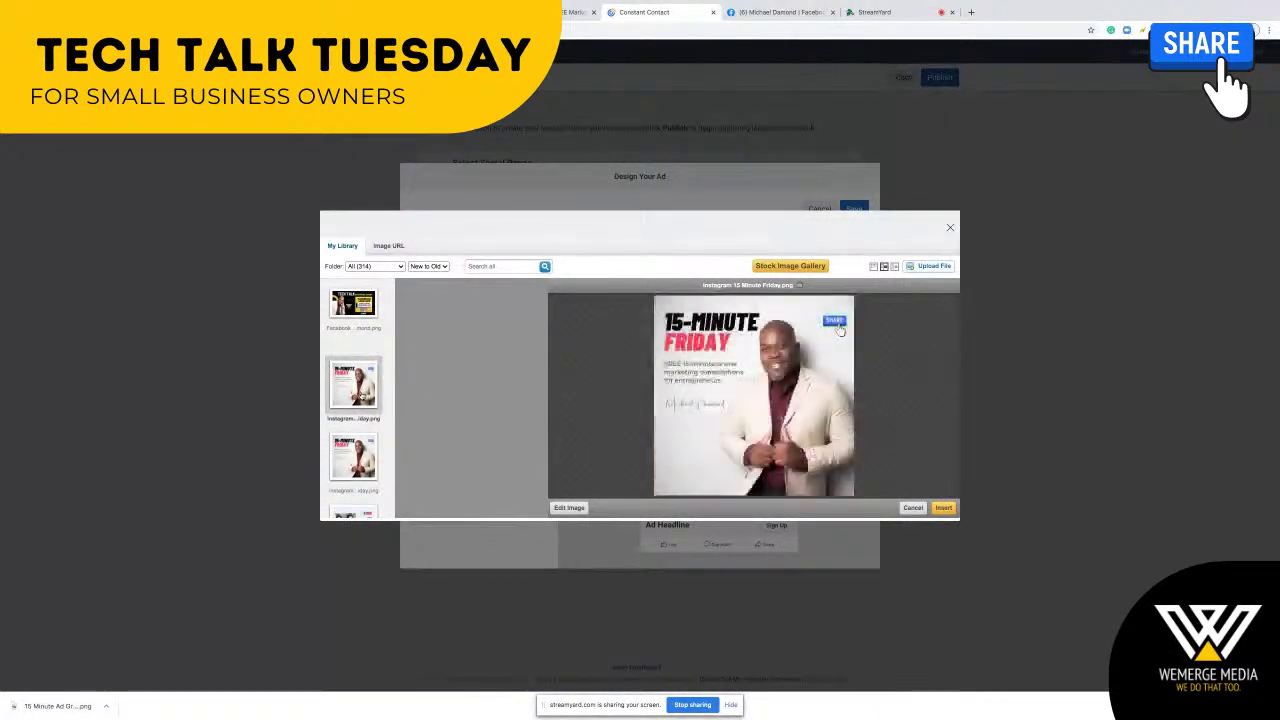
click(944, 508)
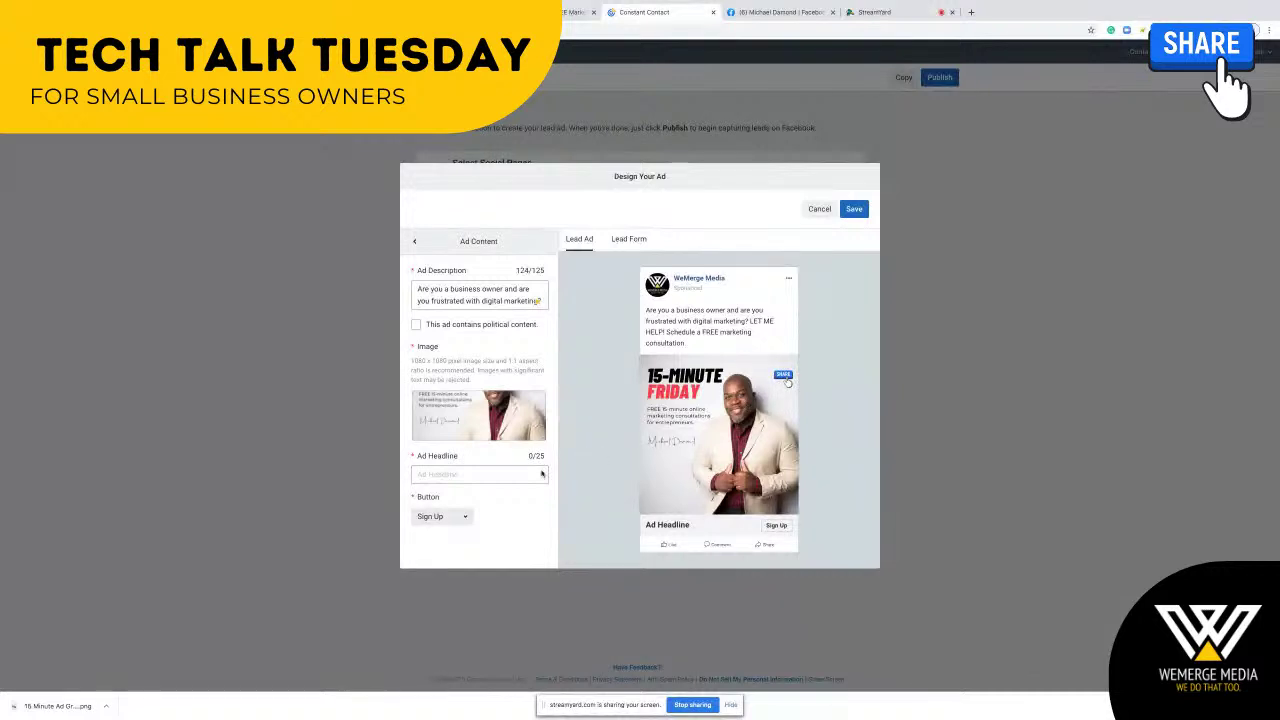
Remove the 15-Minute Friday image from the ad and insert the uploaded free 15-minute marketing consultation graphic from the library
mouse_move(486, 427)
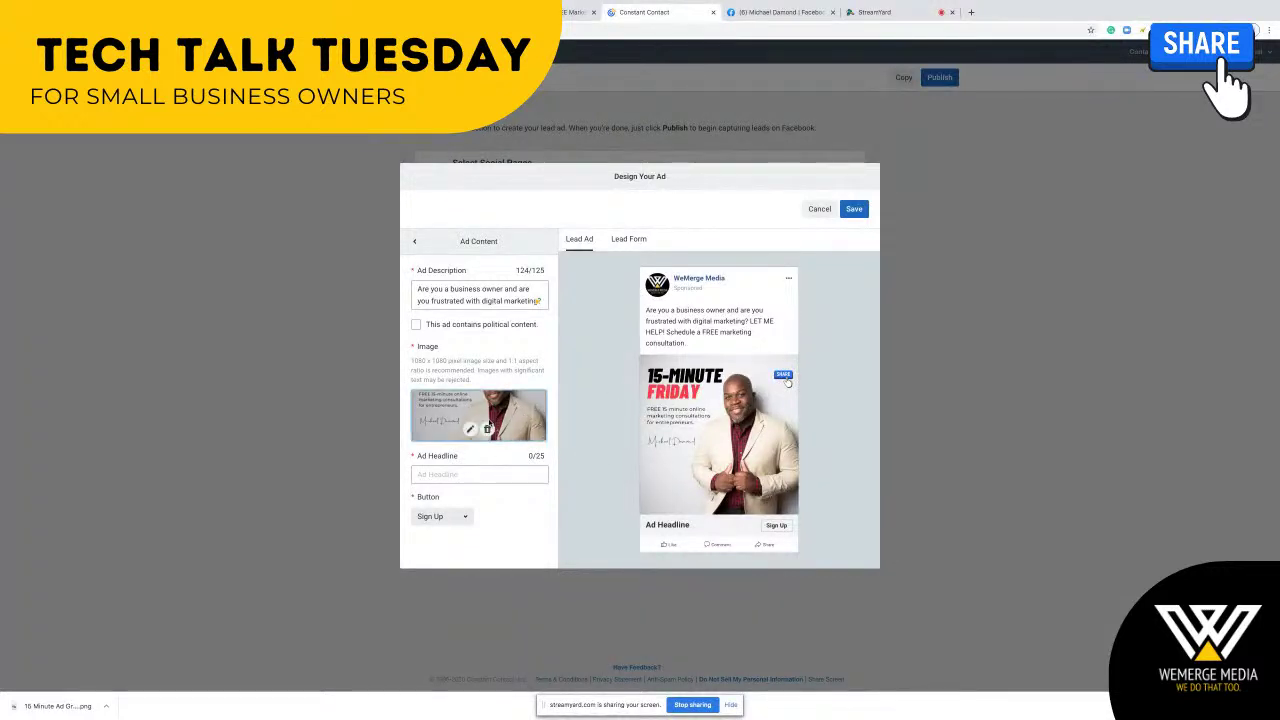
click(470, 429)
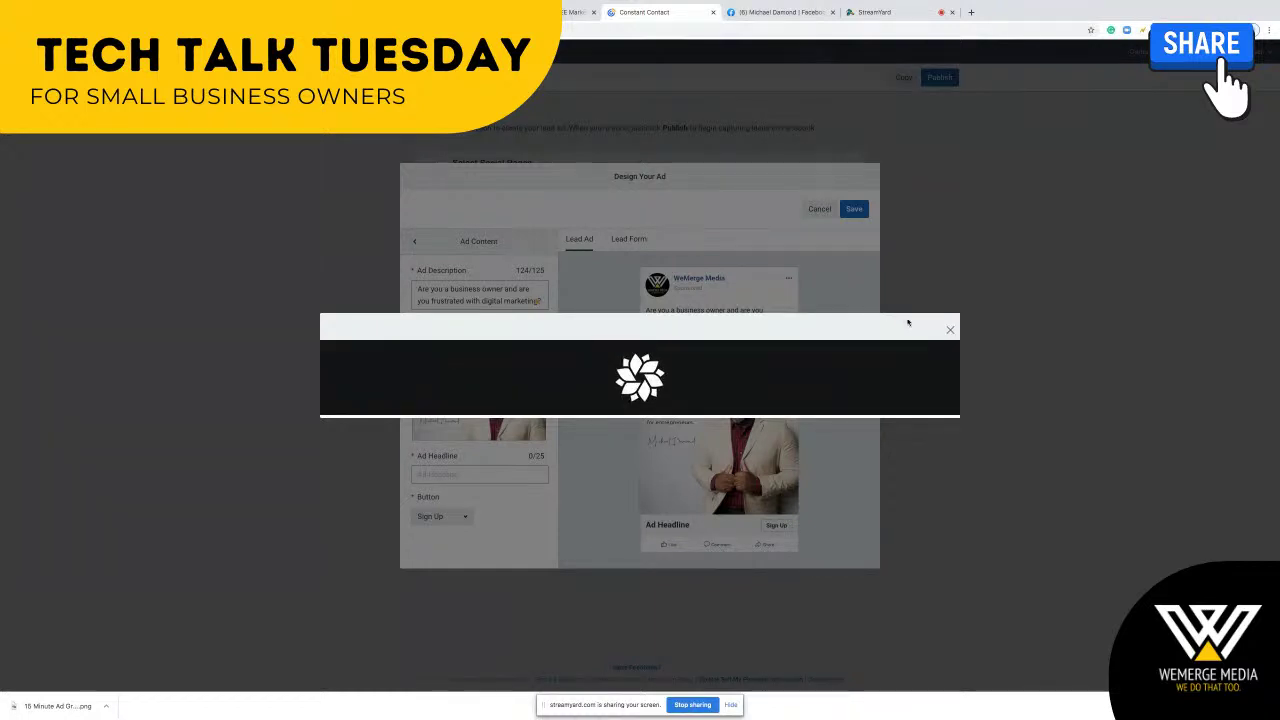
click(950, 329)
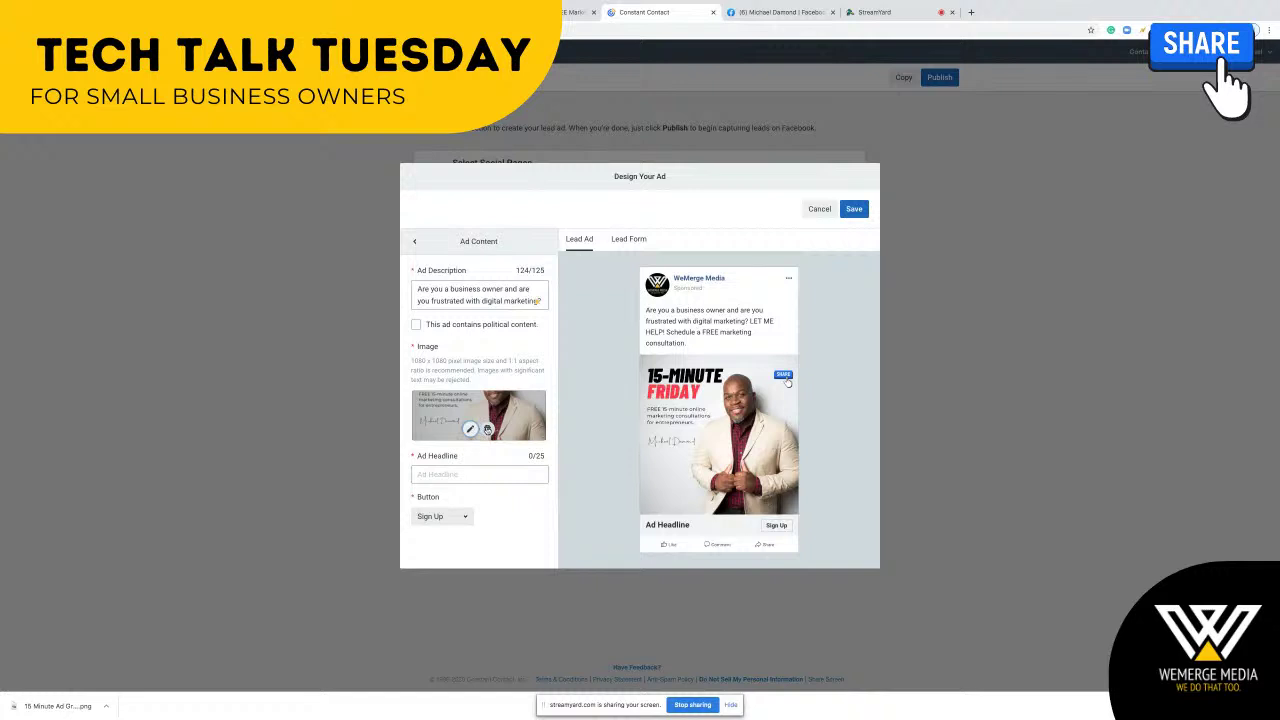
click(487, 429)
click(487, 429)
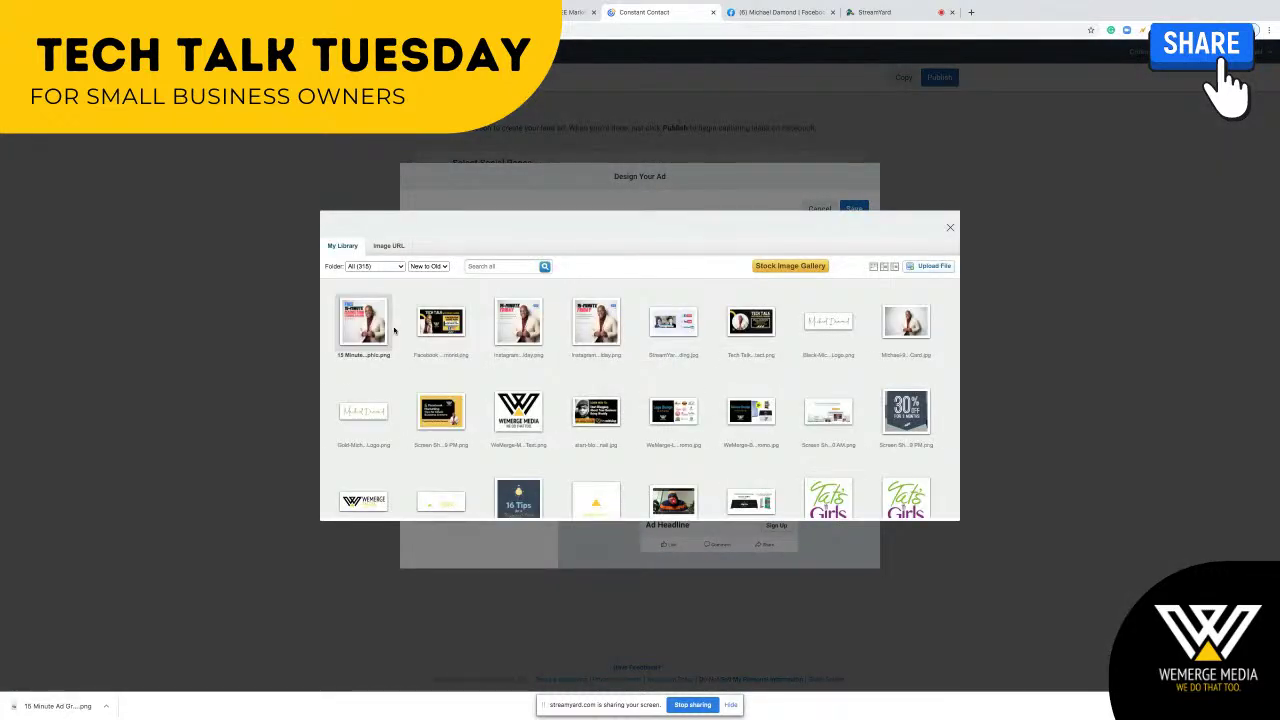
click(374, 328)
click(944, 508)
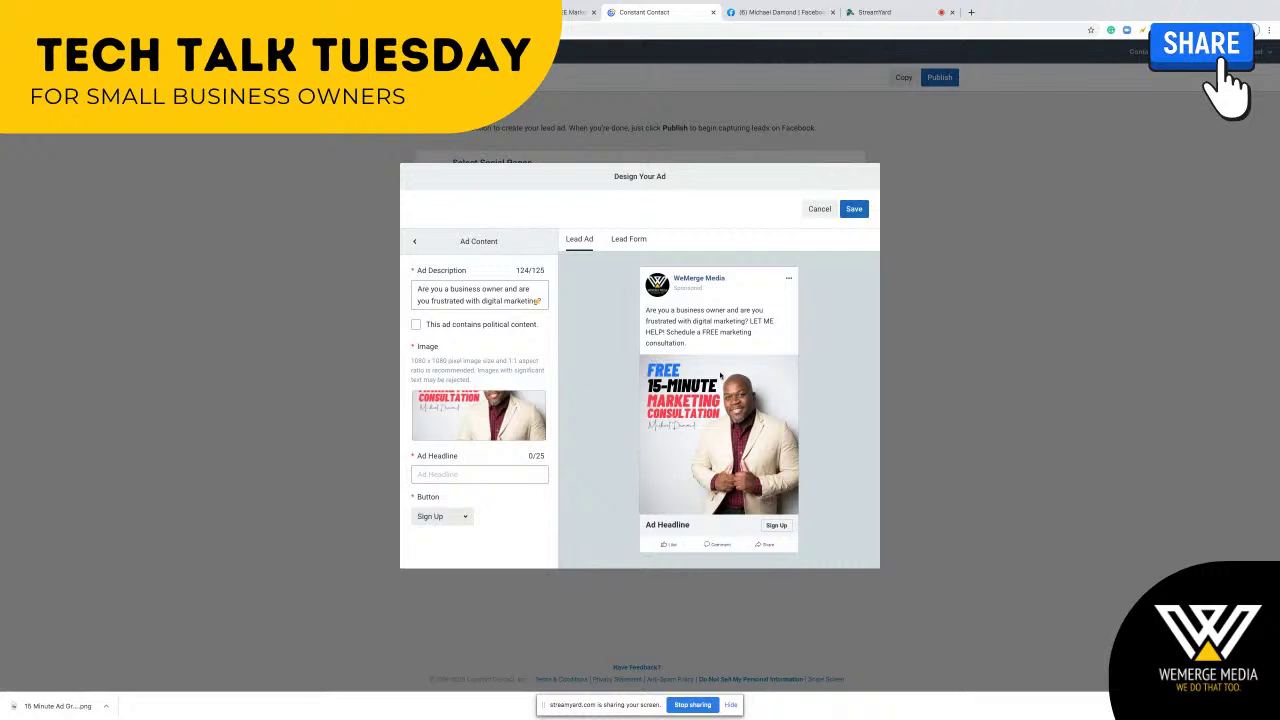
Set the ad headline to "Get Started Now" and the ad's button to Learn More
click(489, 476)
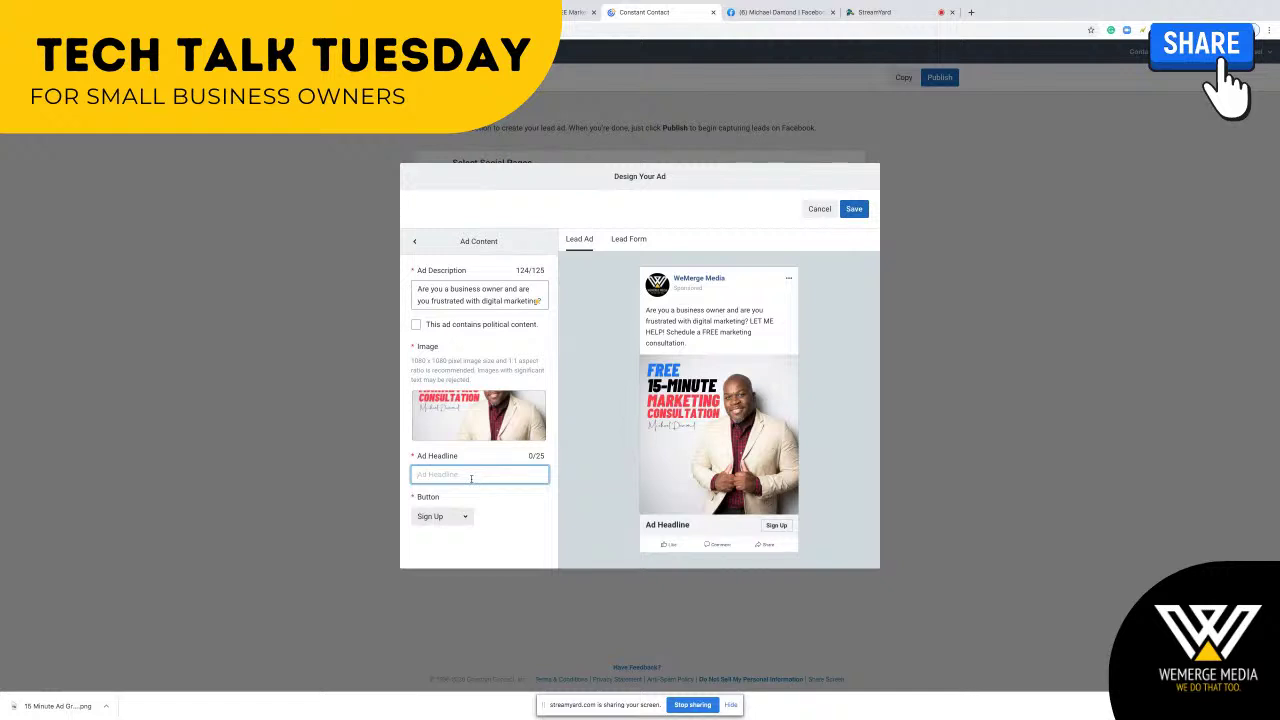
text(Get Started Now)
click(465, 518)
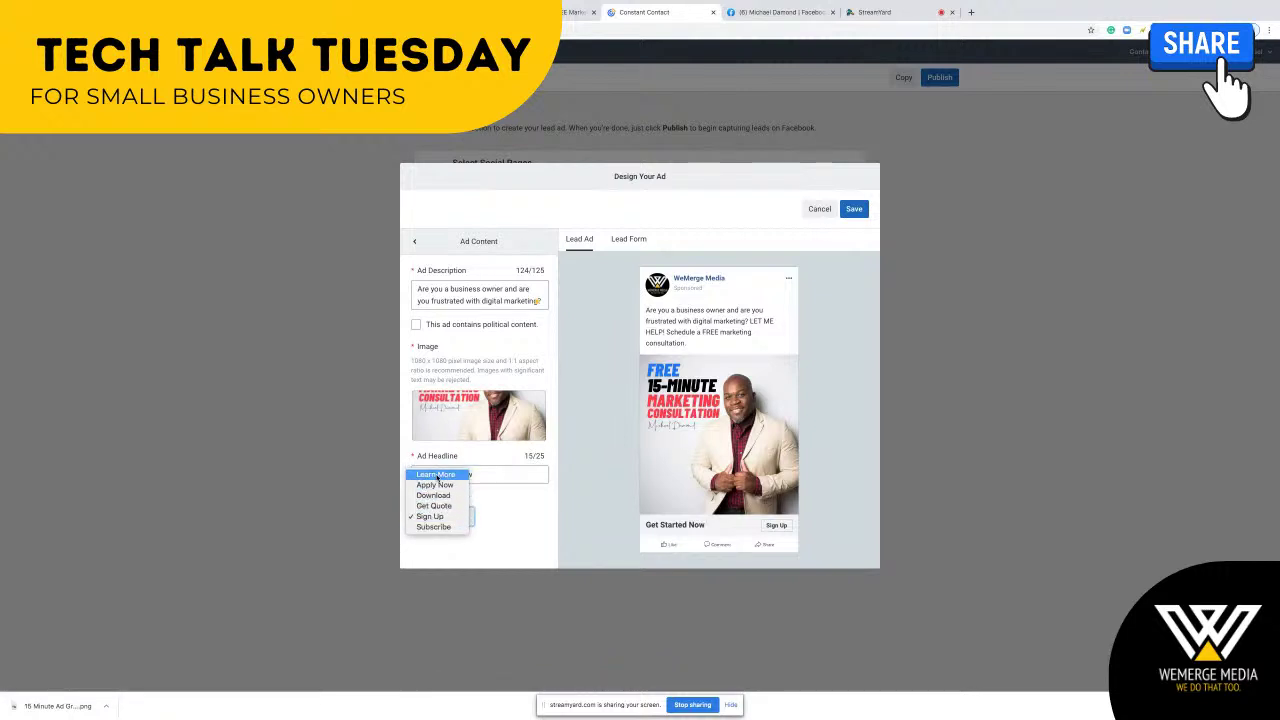
click(437, 476)
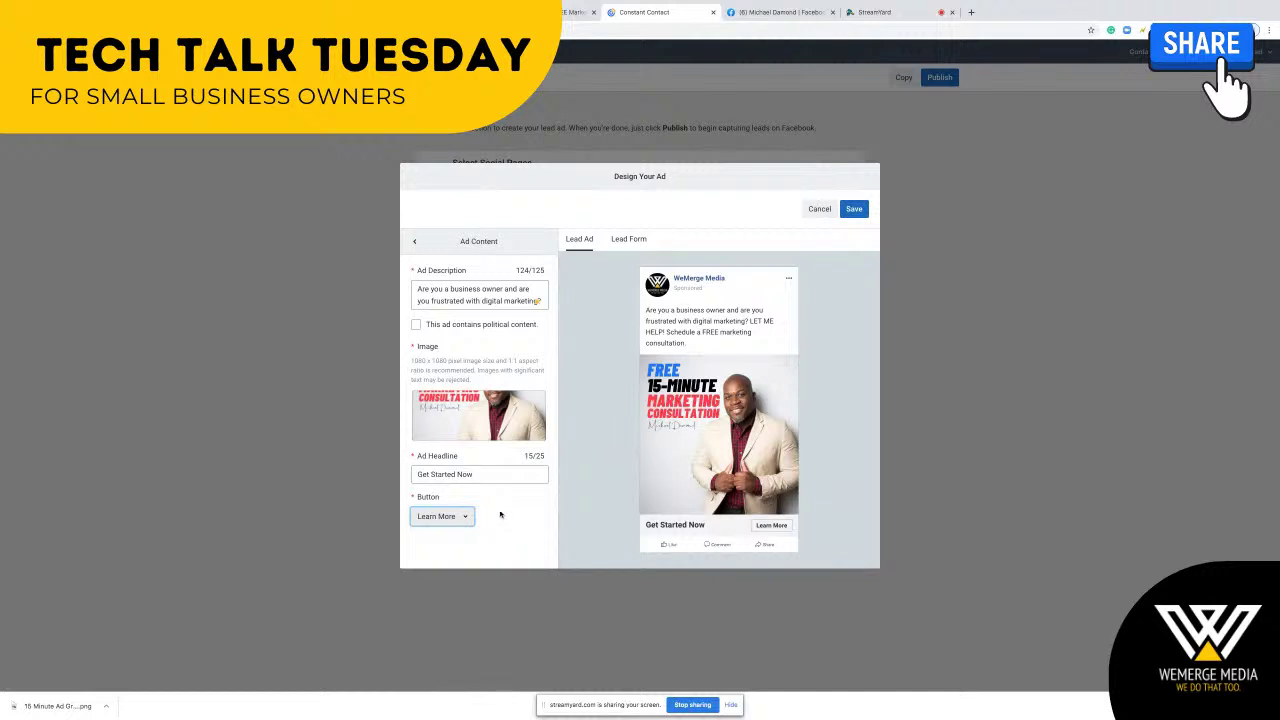
Replace the ad headline with "Get Help Now"
triple_click(449, 474)
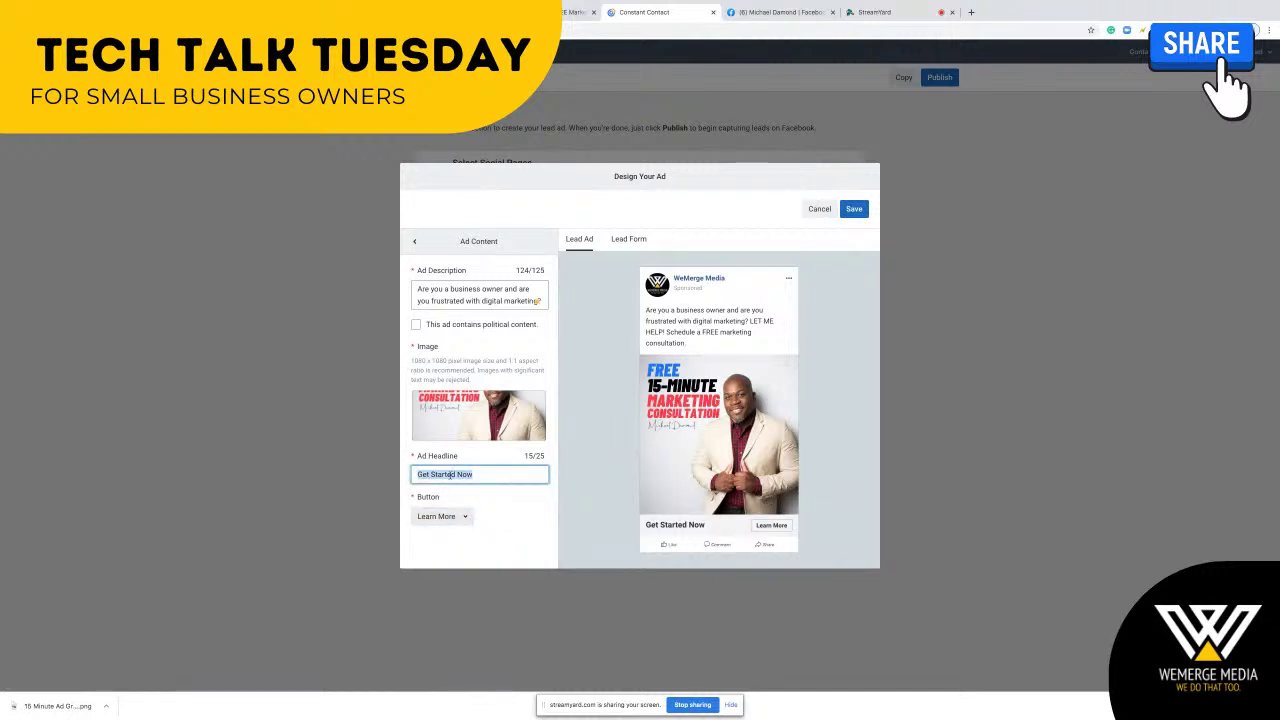
text(Get Help Now)
key(Tab)
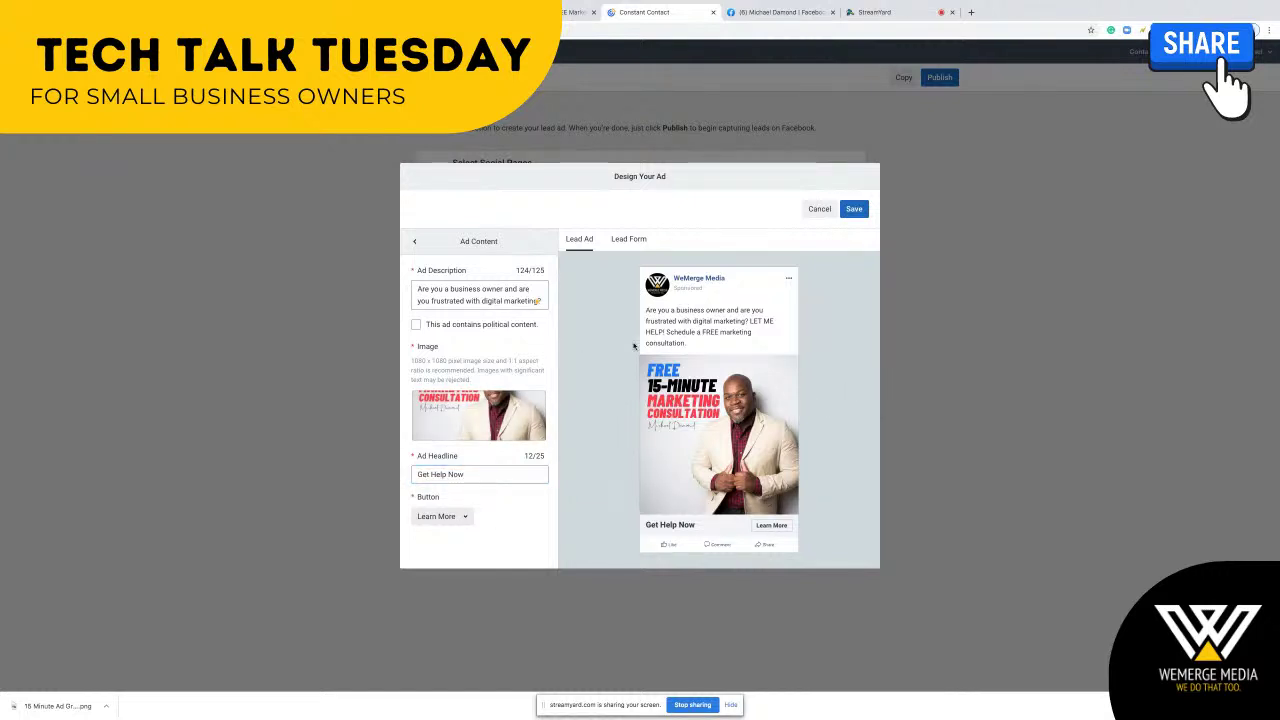
Add the First Name and Last Name fields to the lead form, leave Phone Number off after trying it, and save the ad design
click(629, 240)
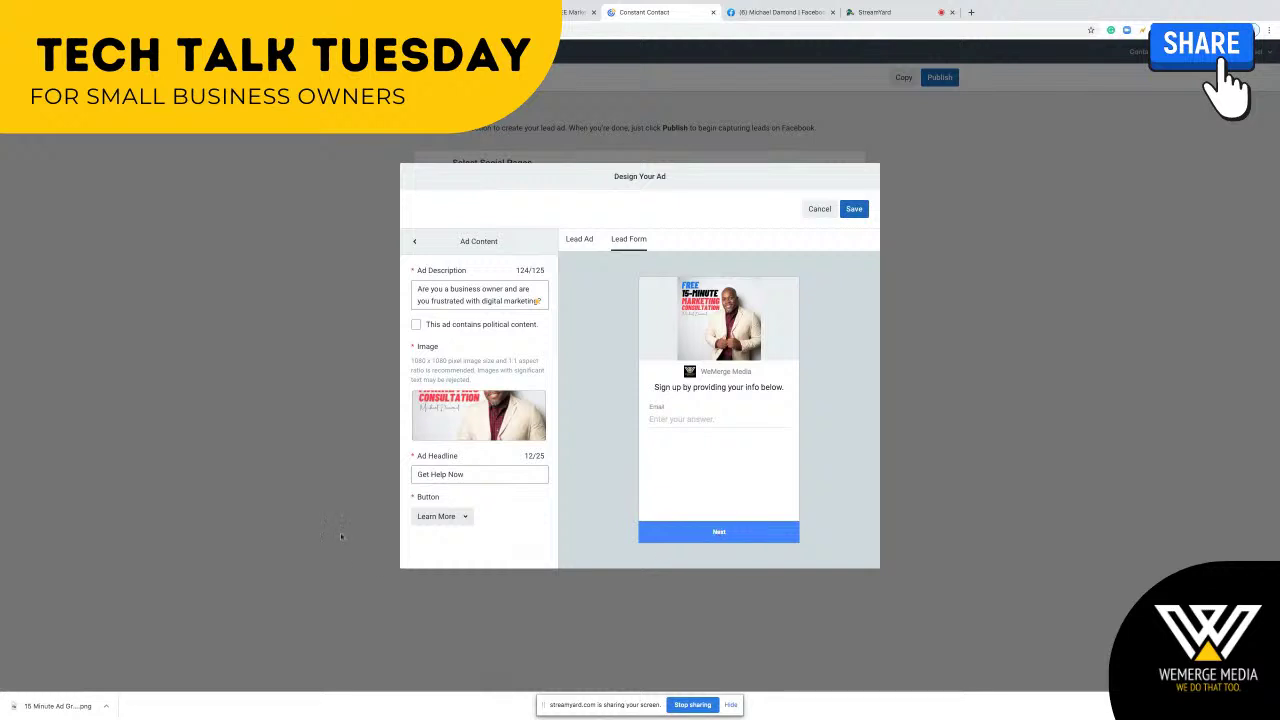
click(415, 243)
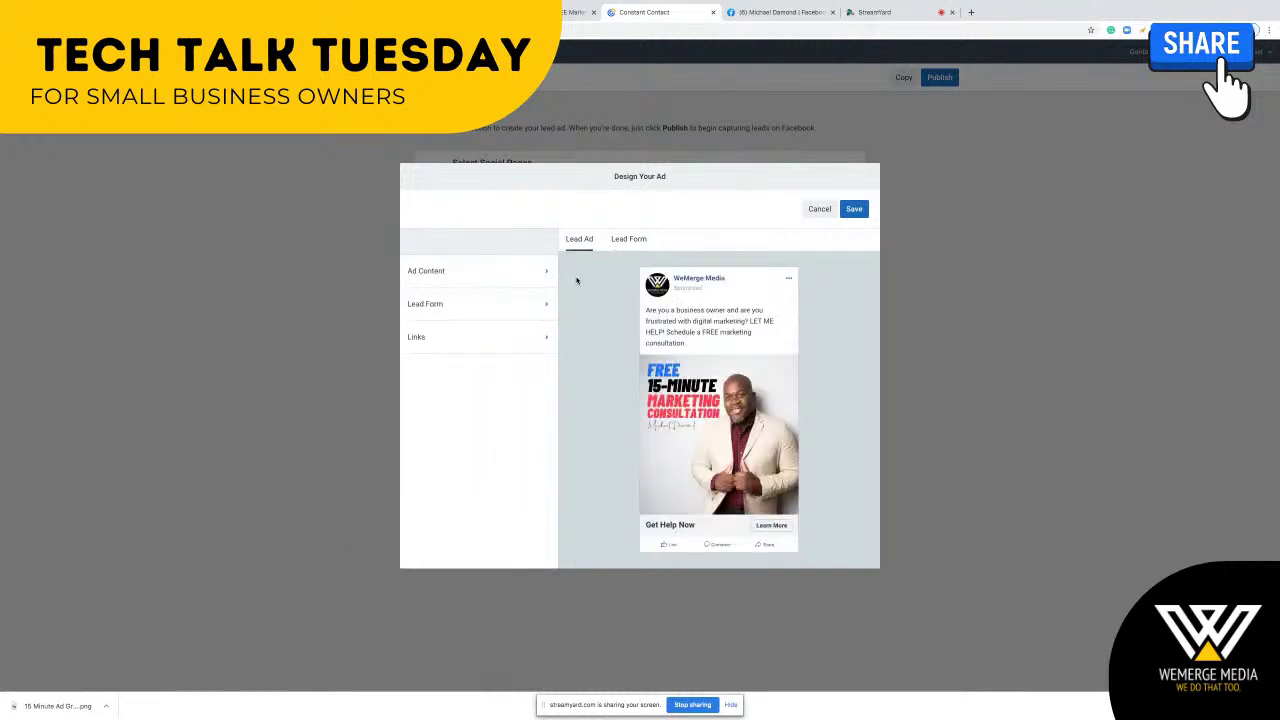
click(460, 302)
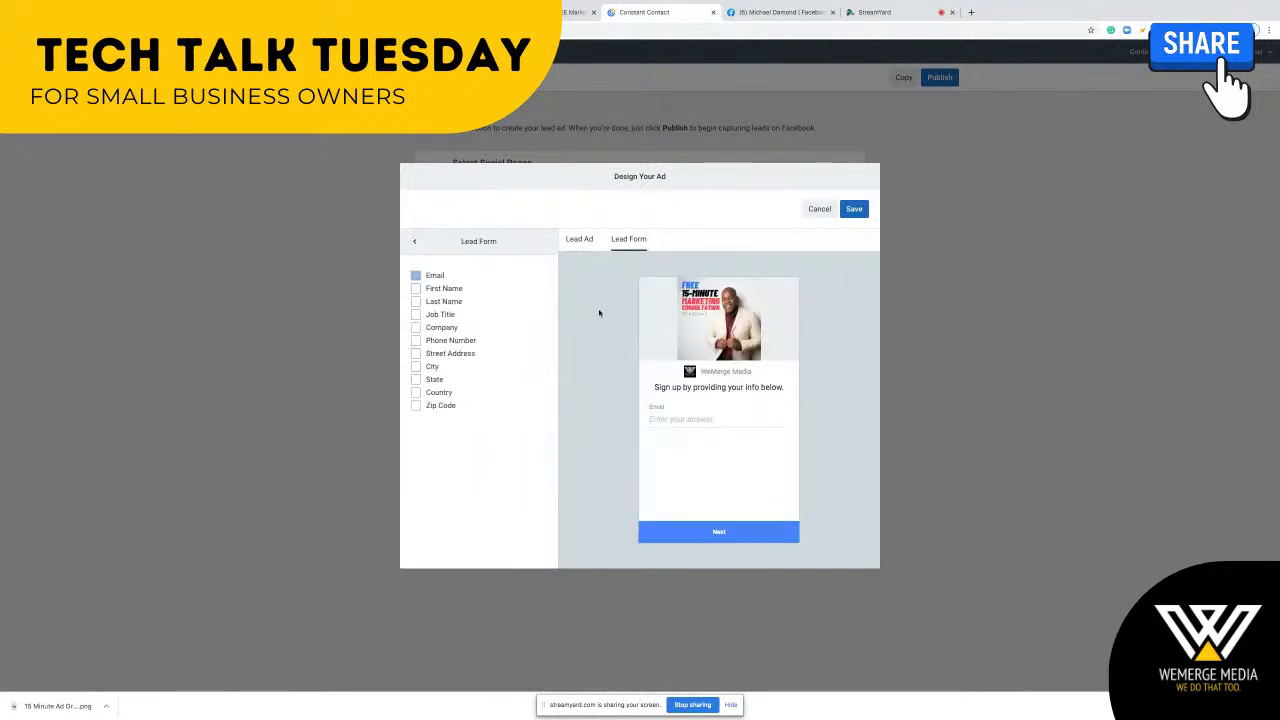
click(416, 289)
click(416, 301)
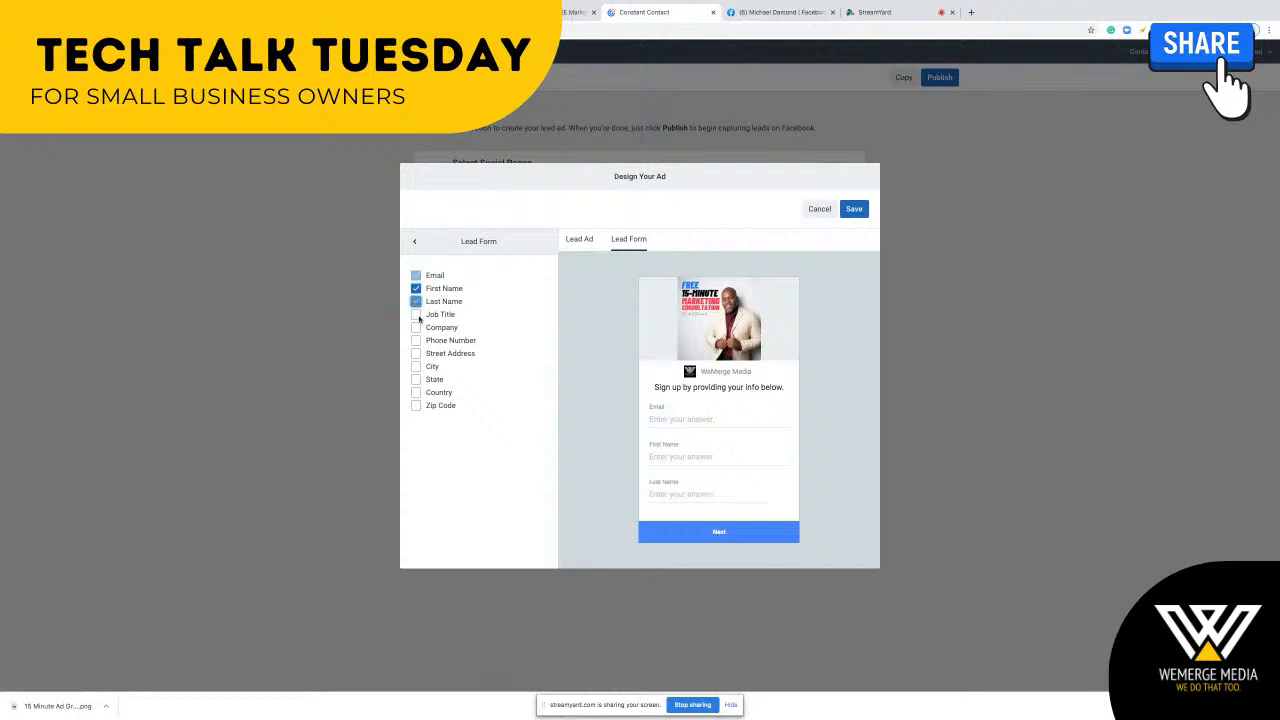
click(416, 340)
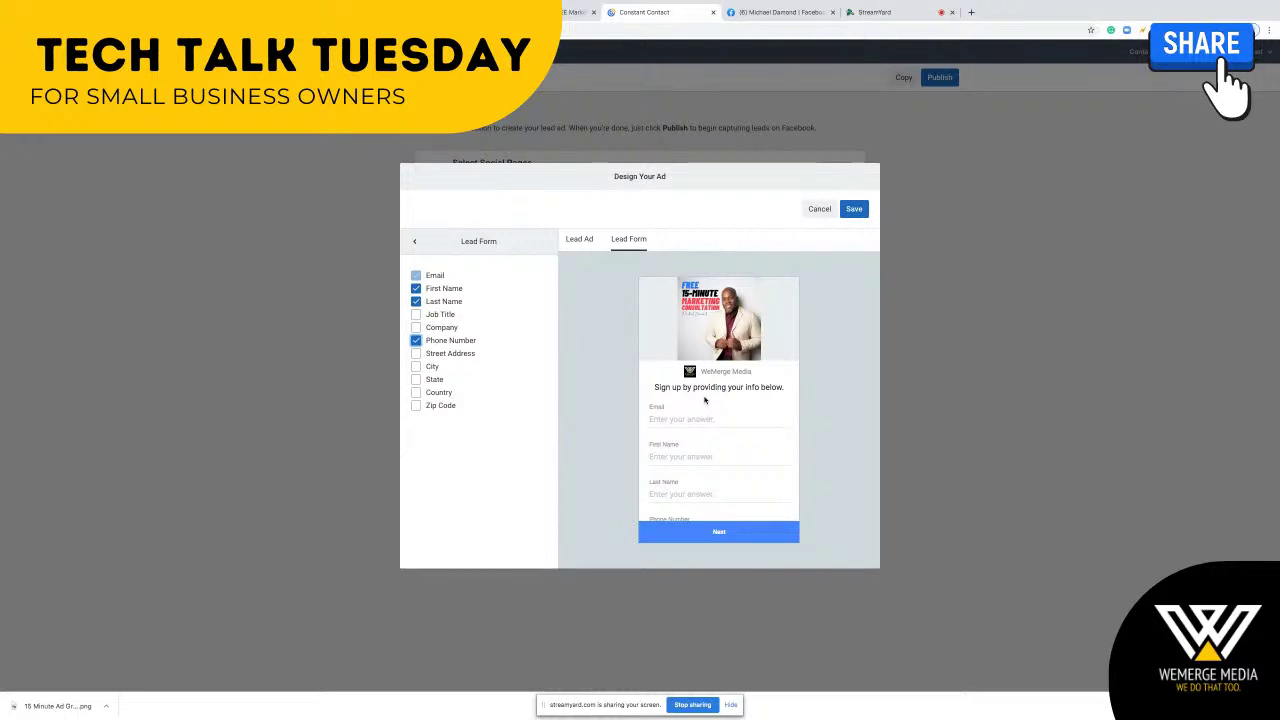
click(416, 341)
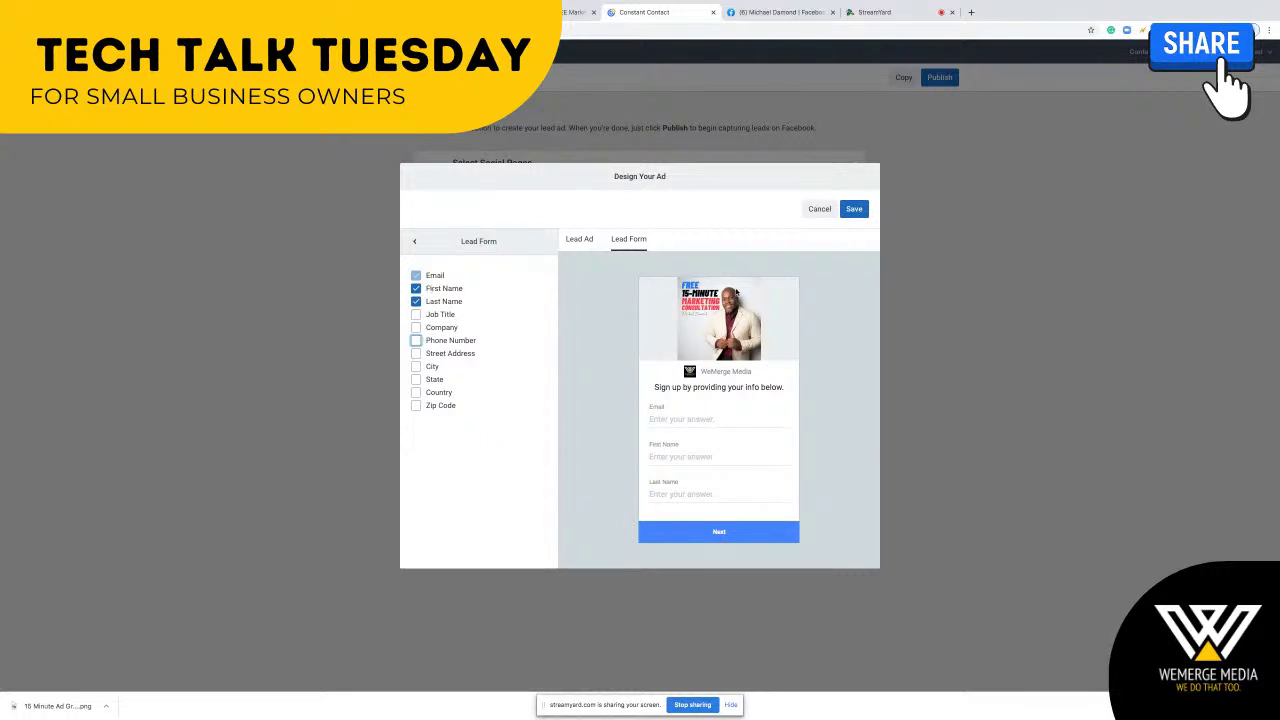
click(854, 208)
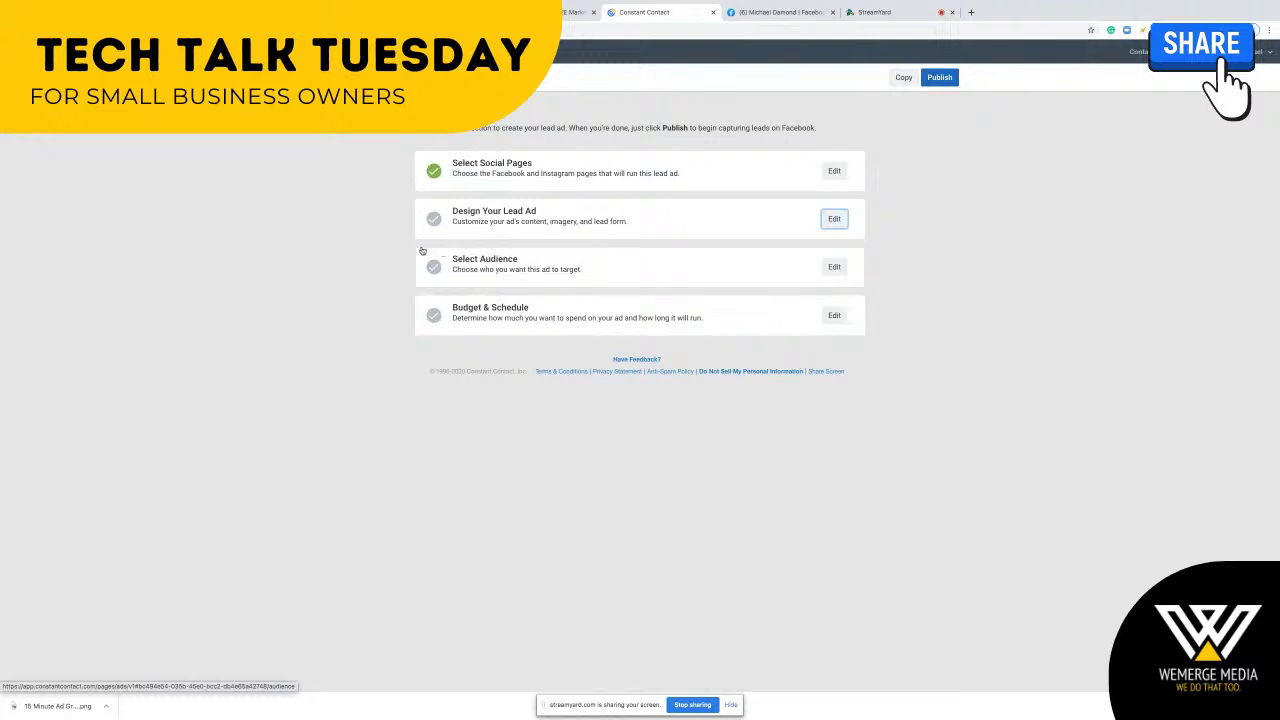
Reopen the lead ad design and replace its Website URL with the address of the 15-minute consultation page
click(733, 226)
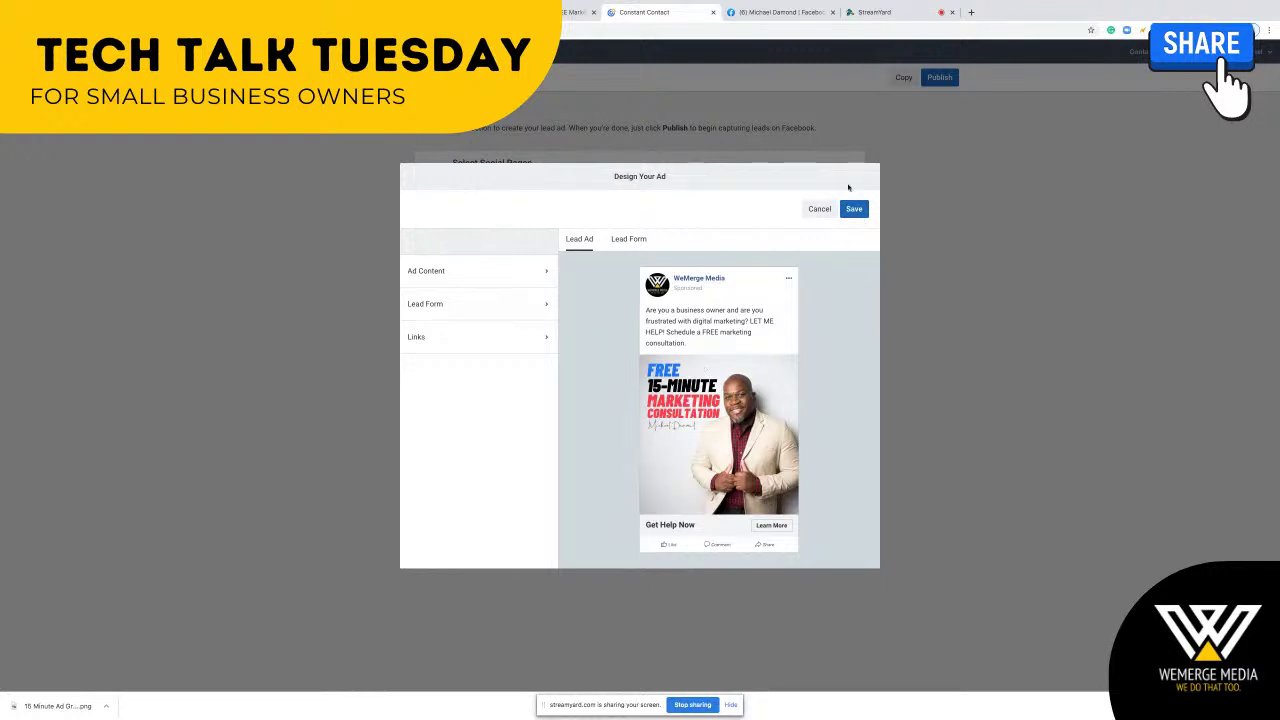
click(451, 337)
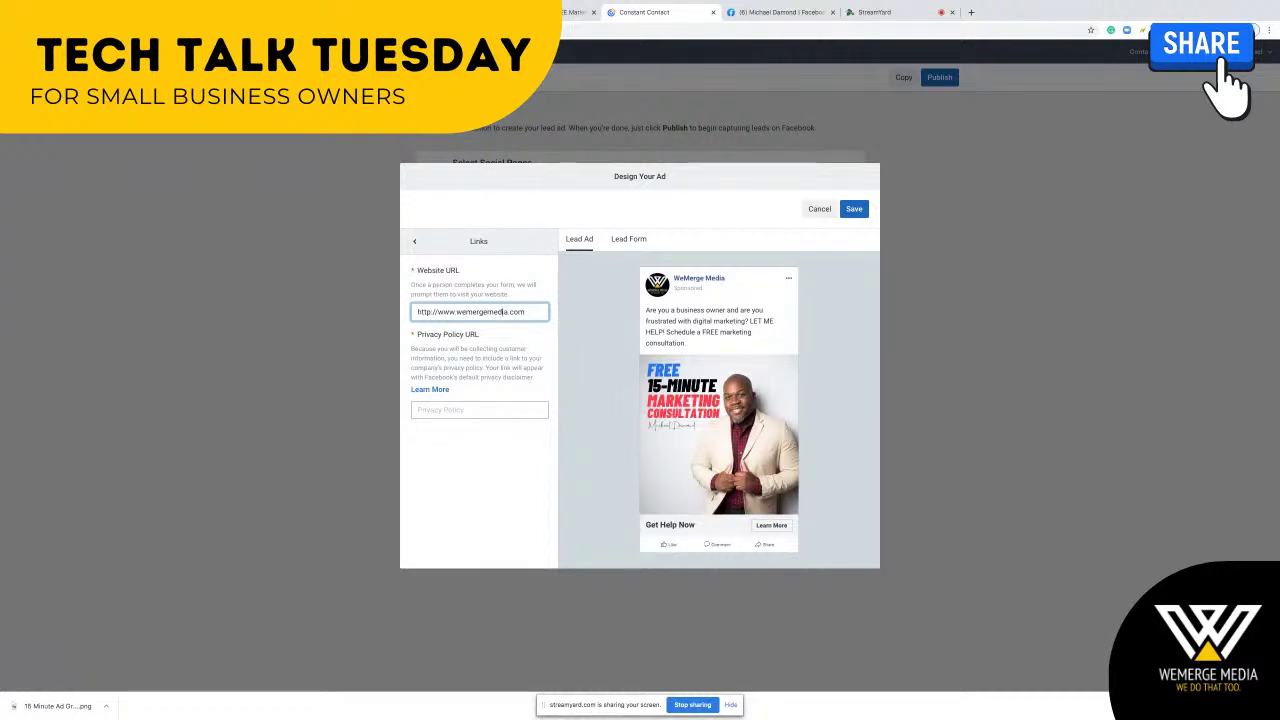
click(575, 13)
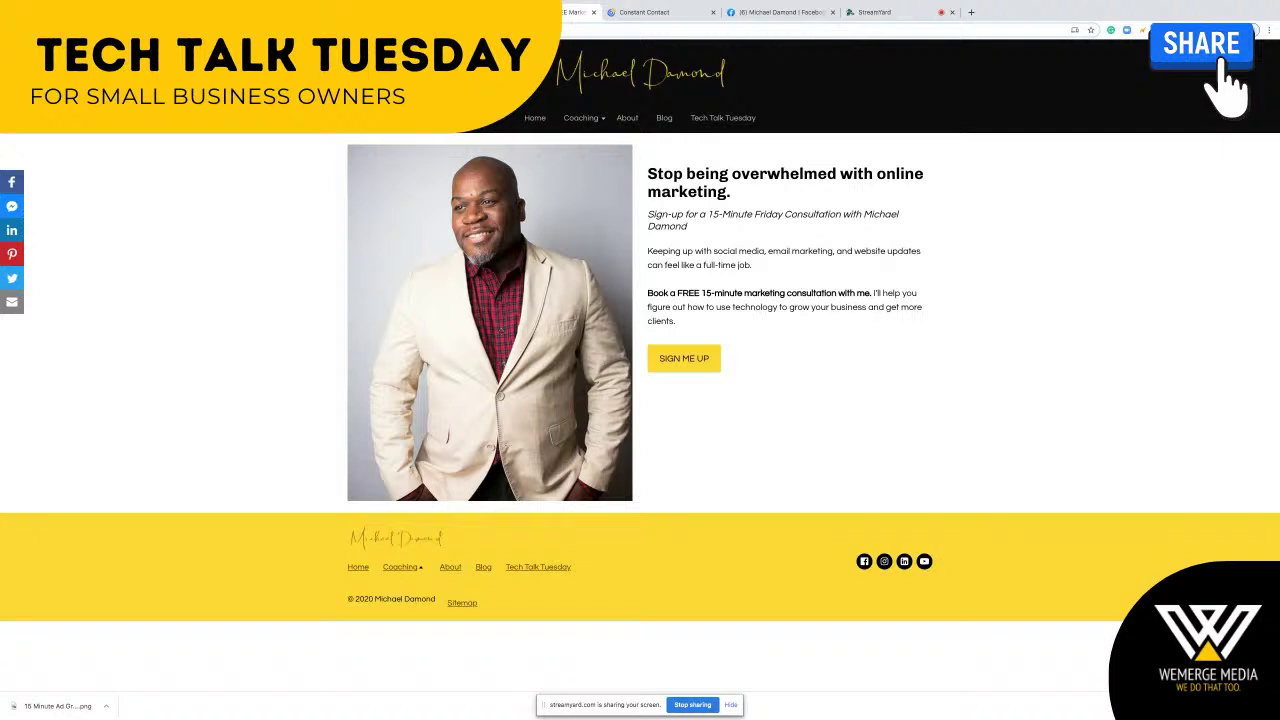
click(660, 13)
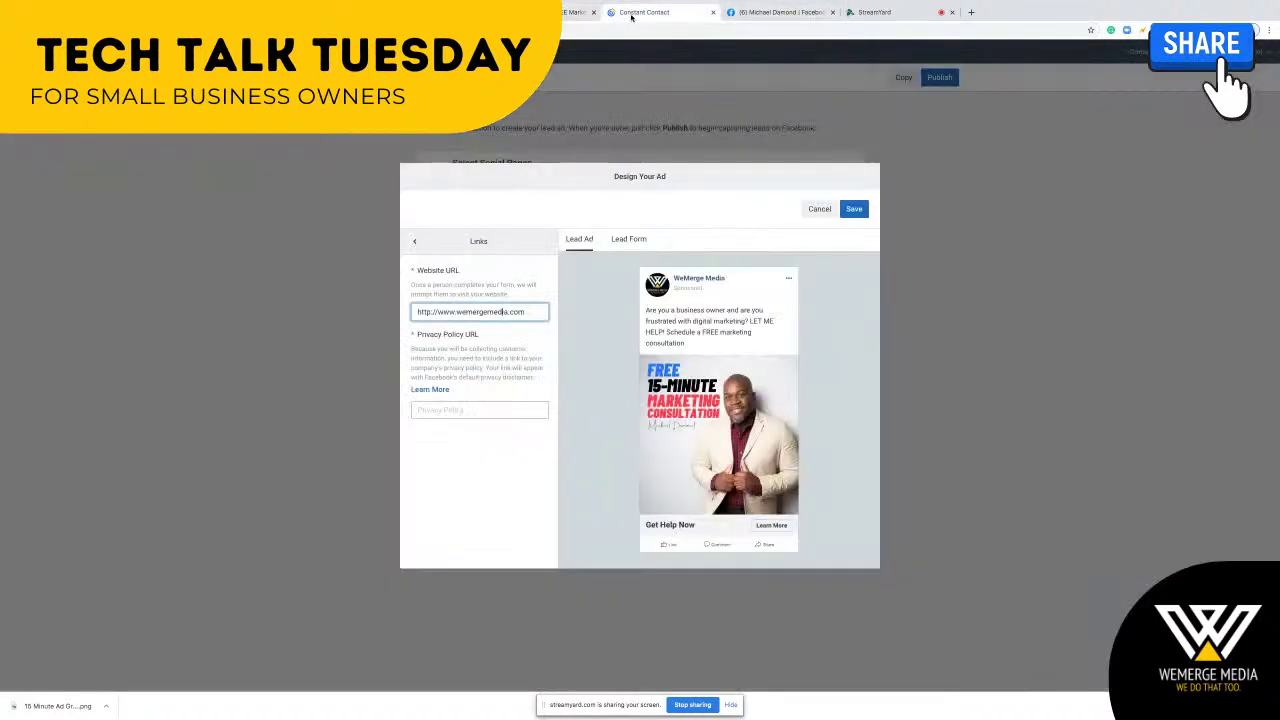
click(449, 410)
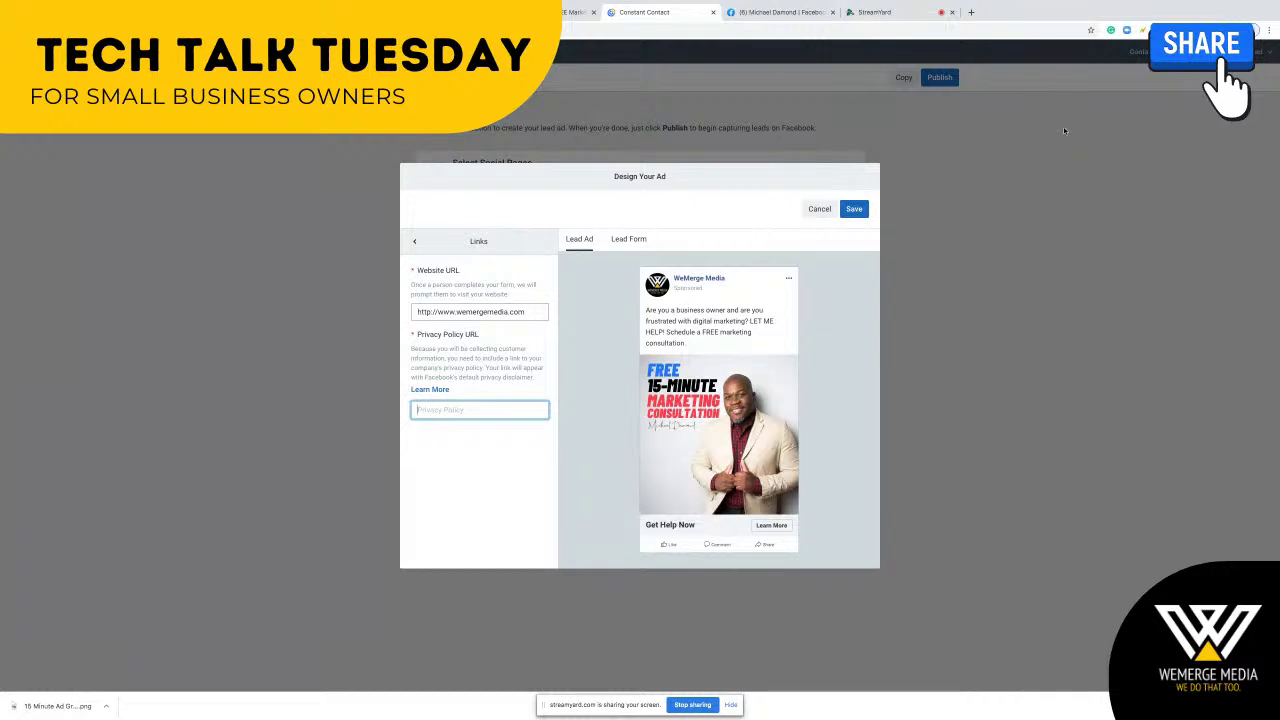
triple_click(501, 313)
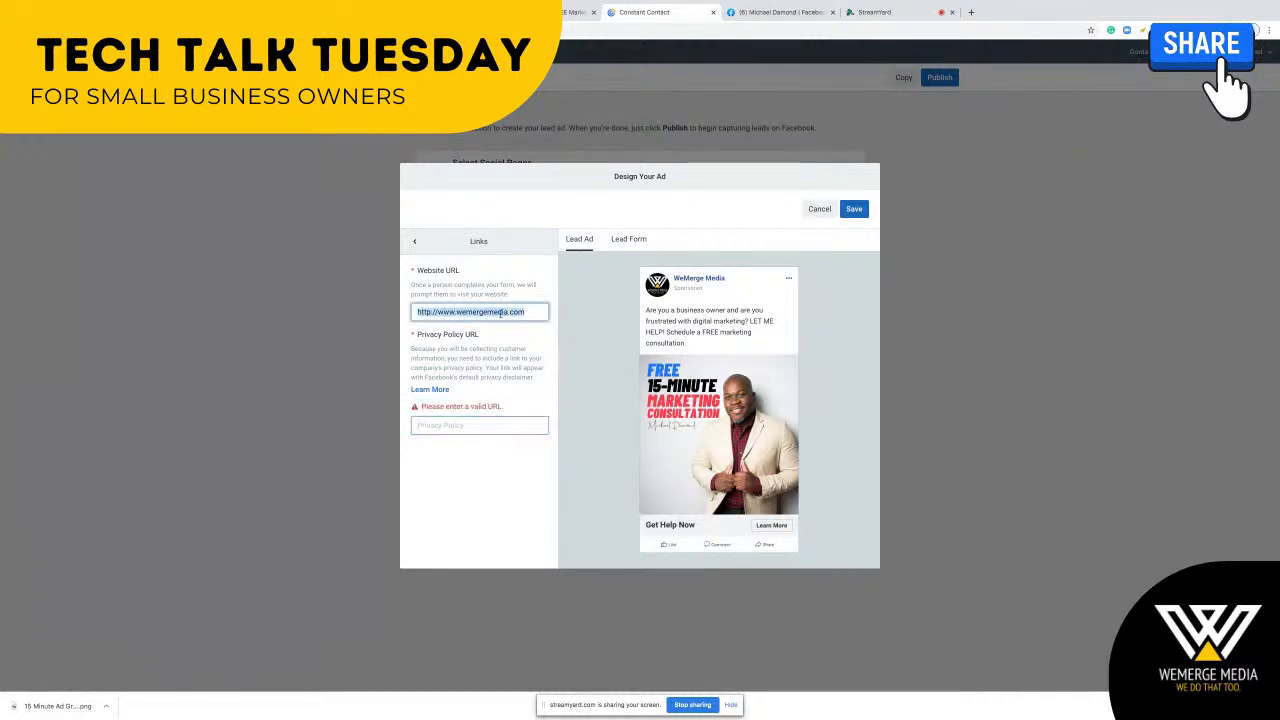
key(ctrl+v)
Open the Privacy Policy page of the WeMerge Media website to get its address for the ad's privacy link
click(523, 423)
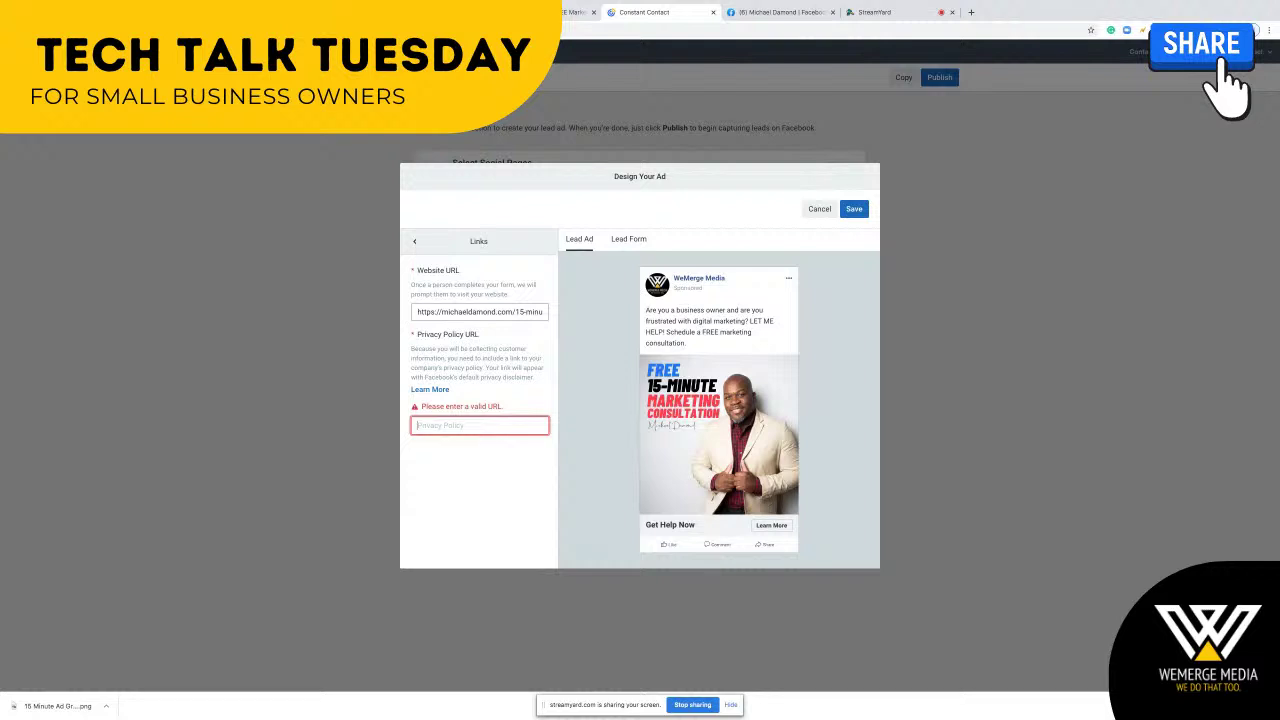
click(556, 13)
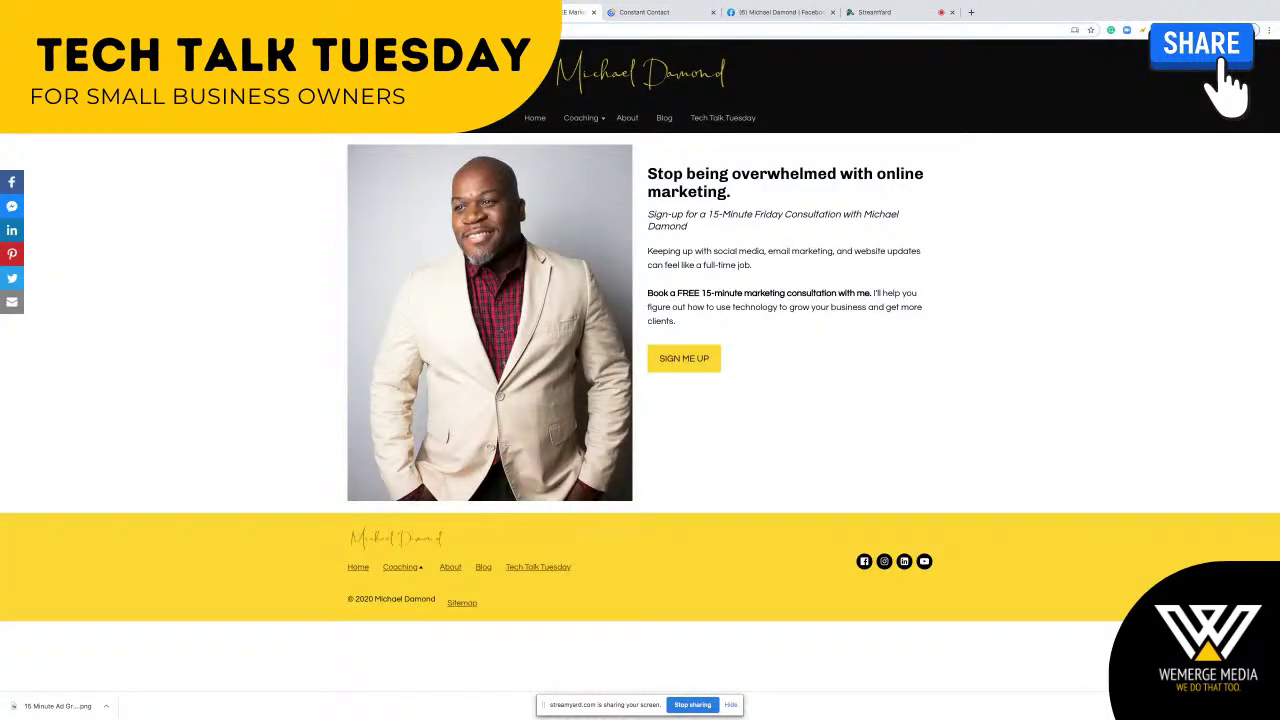
text(wemerge)
key(Return)
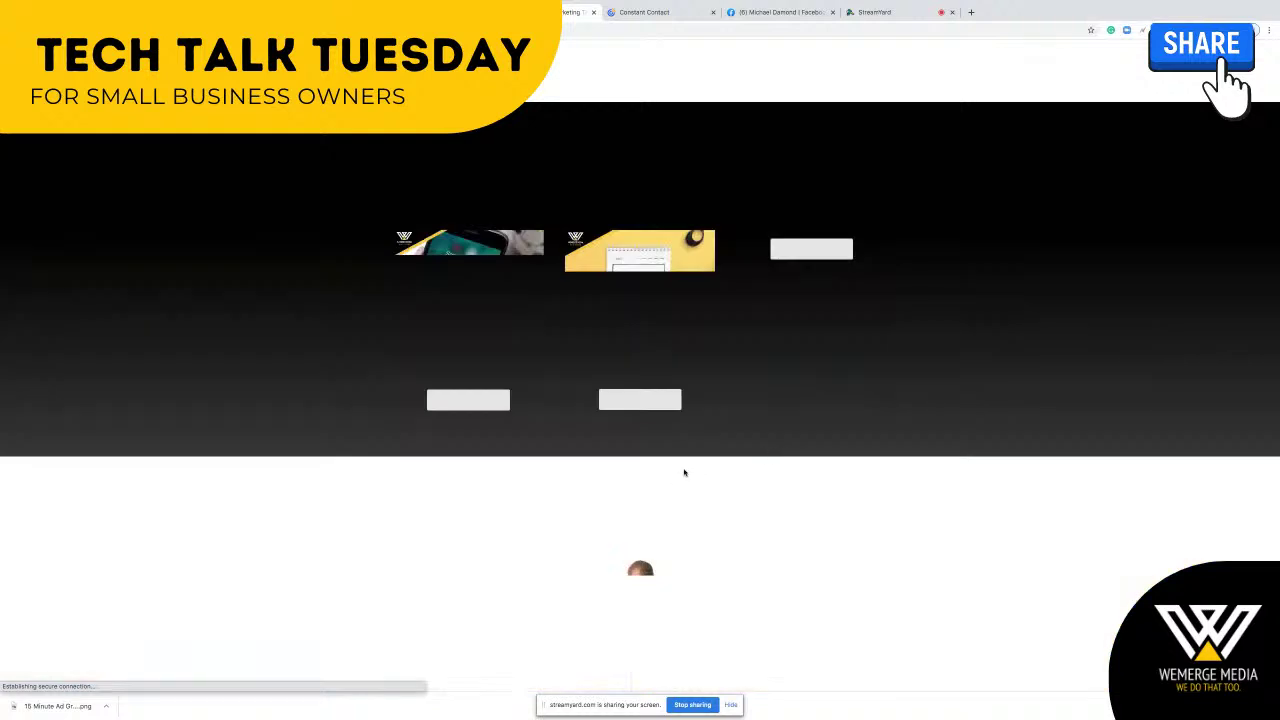
scroll(684, 472, down, 20)
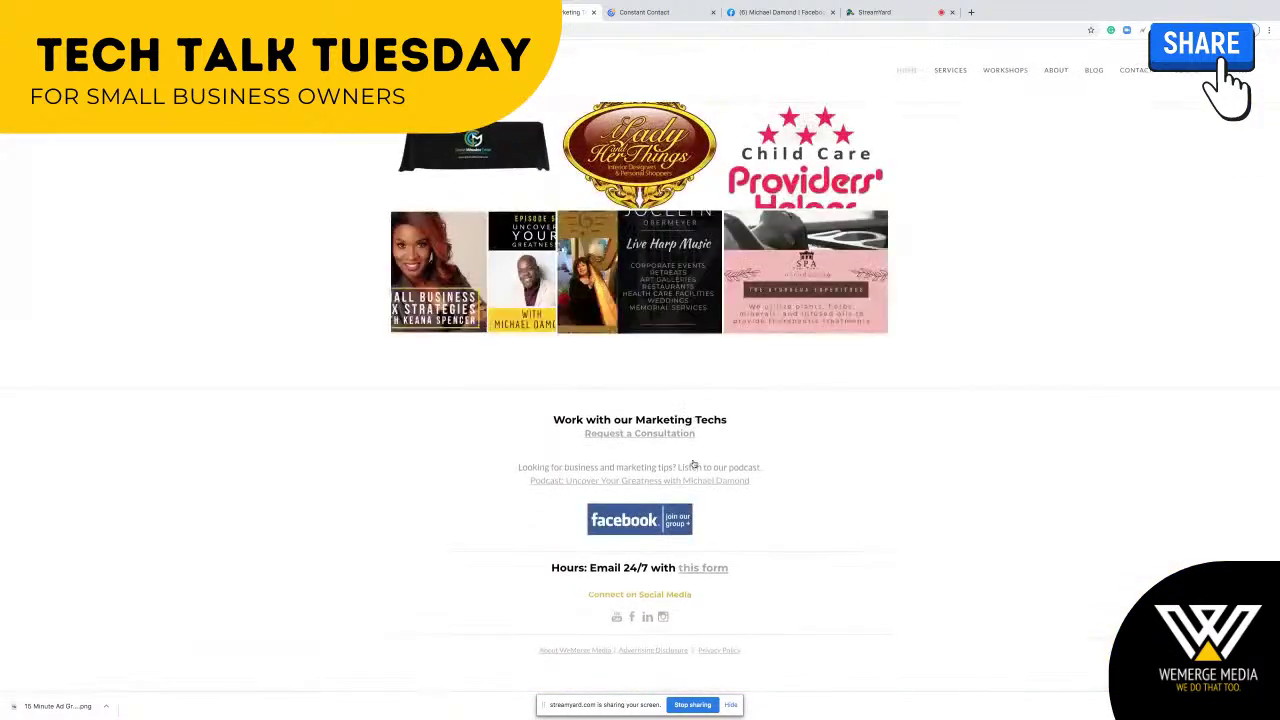
click(714, 651)
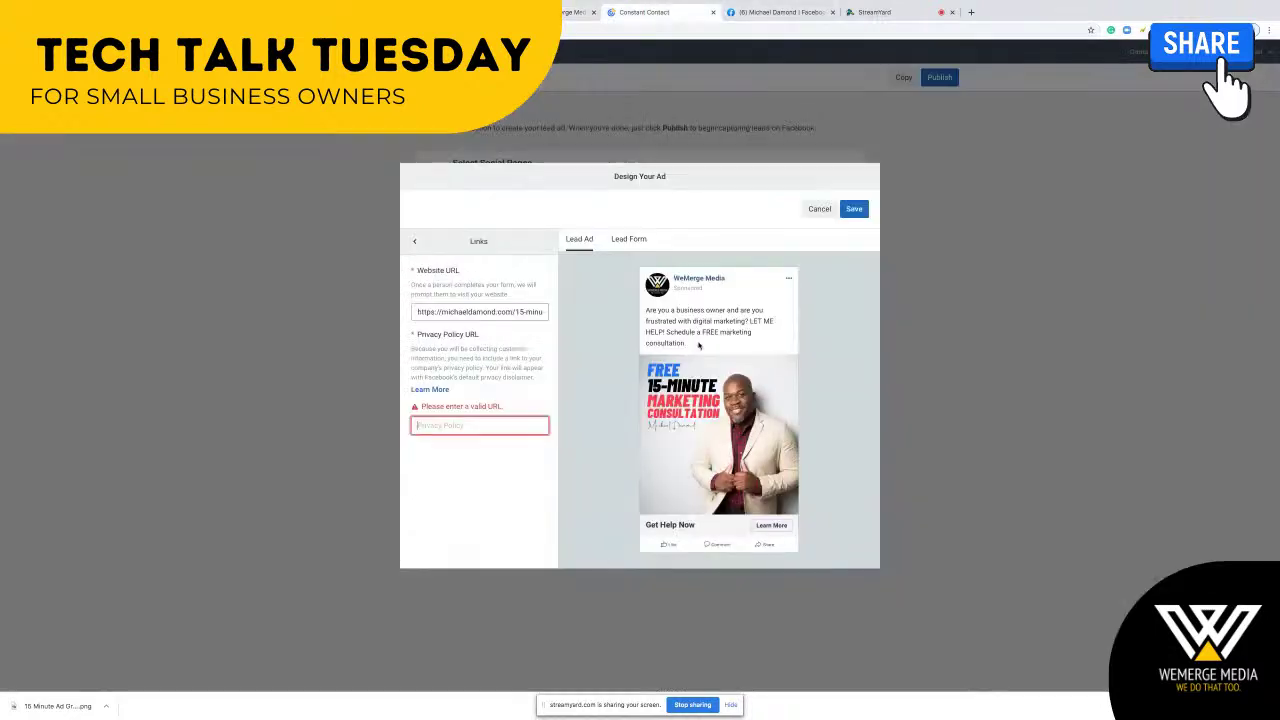
click(645, 12)
text(https://www.wemergemedia.com/privacy-policy)
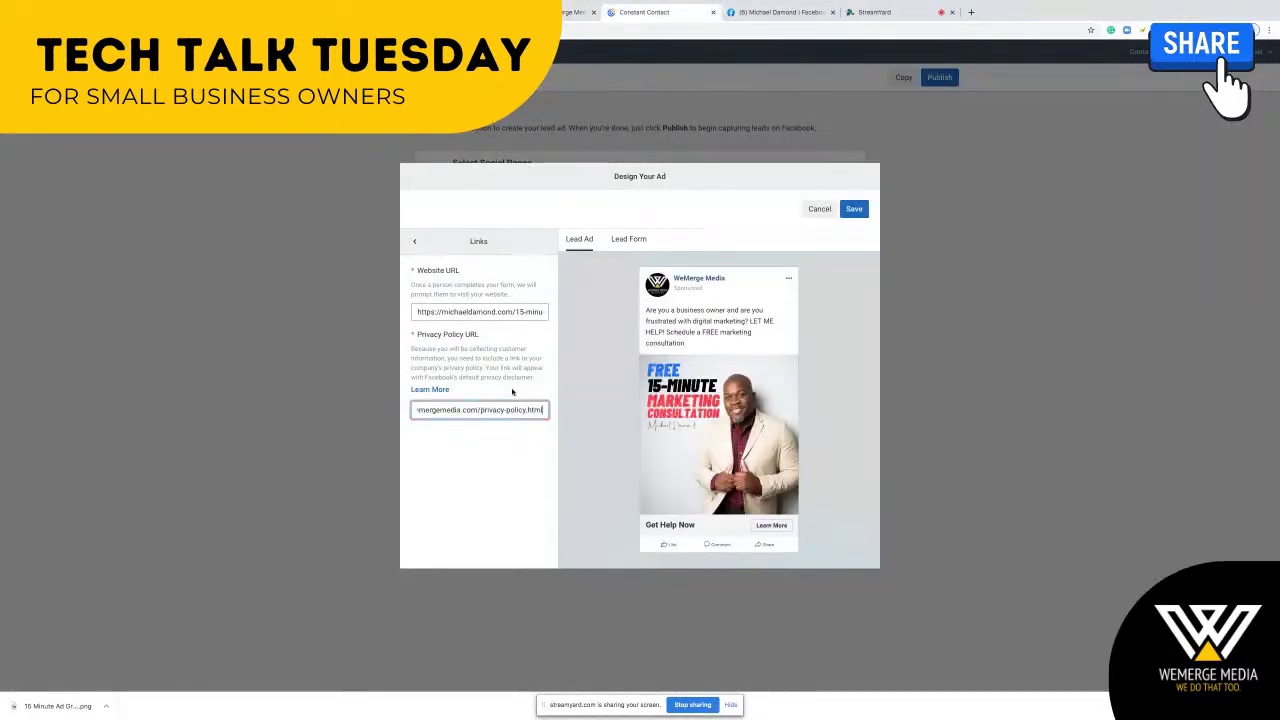
click(520, 393)
click(853, 210)
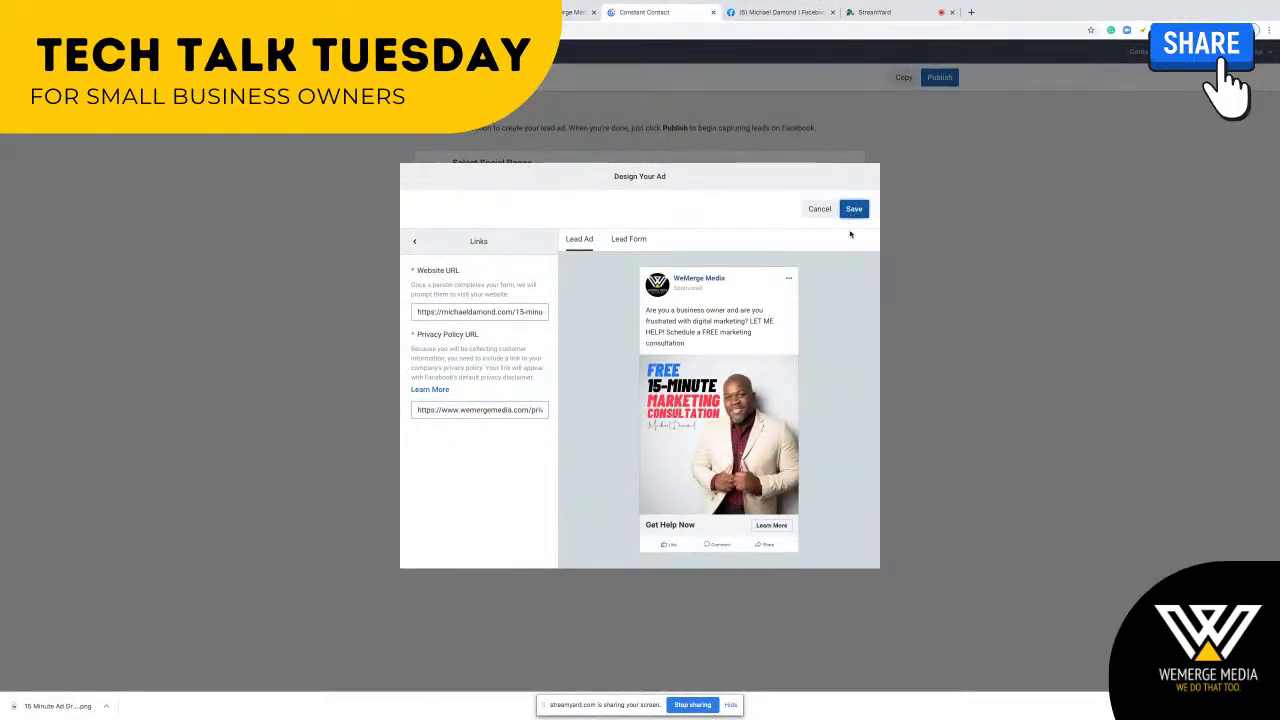
Start the ad's audience selection with category type None and audience type New Custom Audience
click(833, 267)
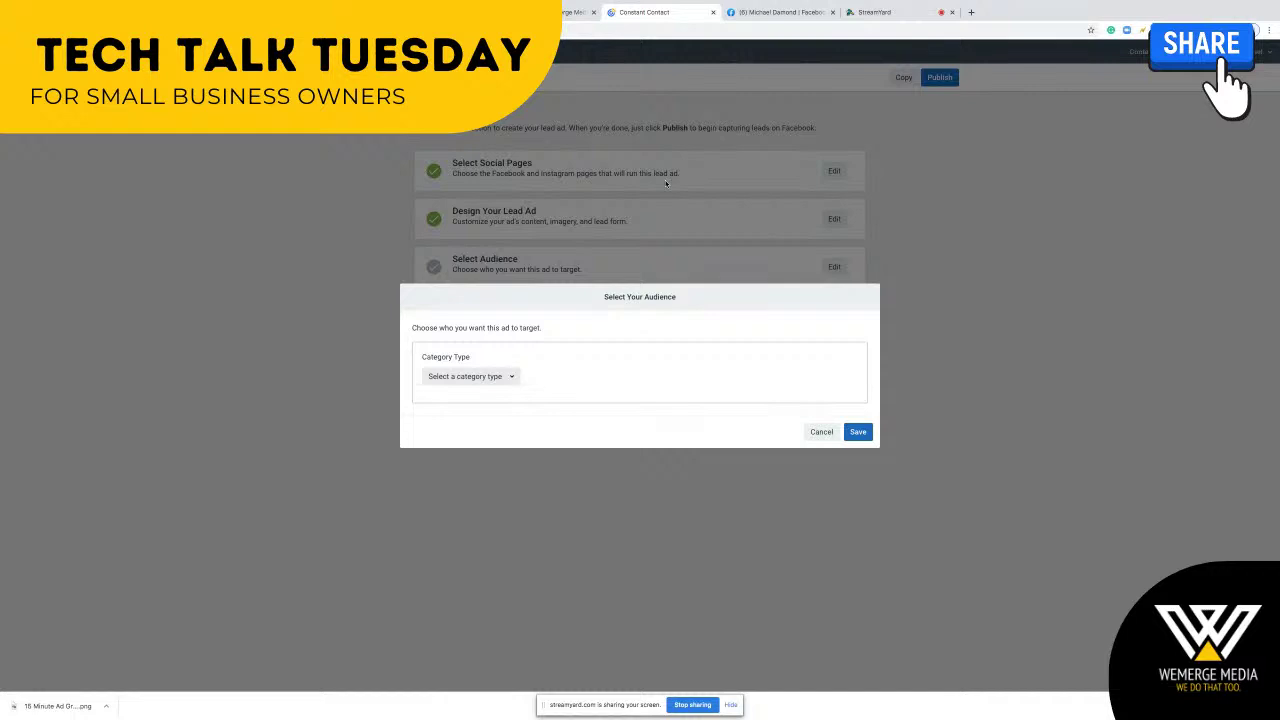
click(512, 376)
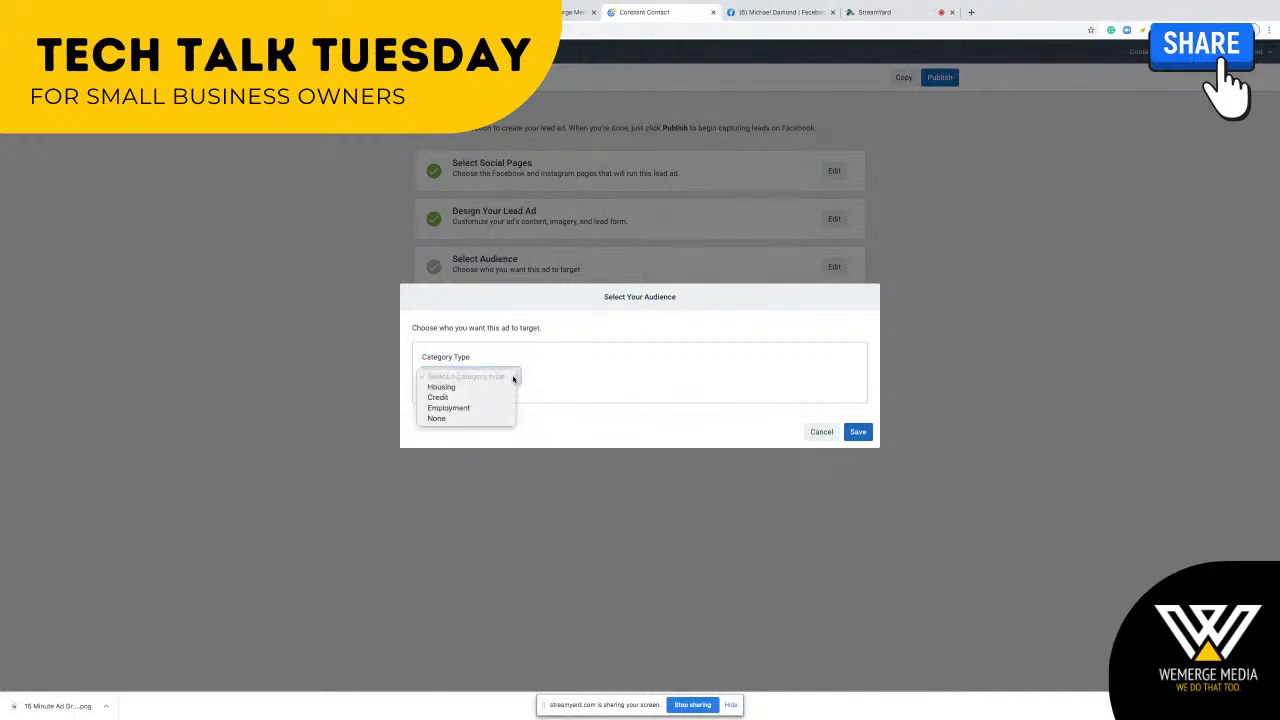
click(475, 419)
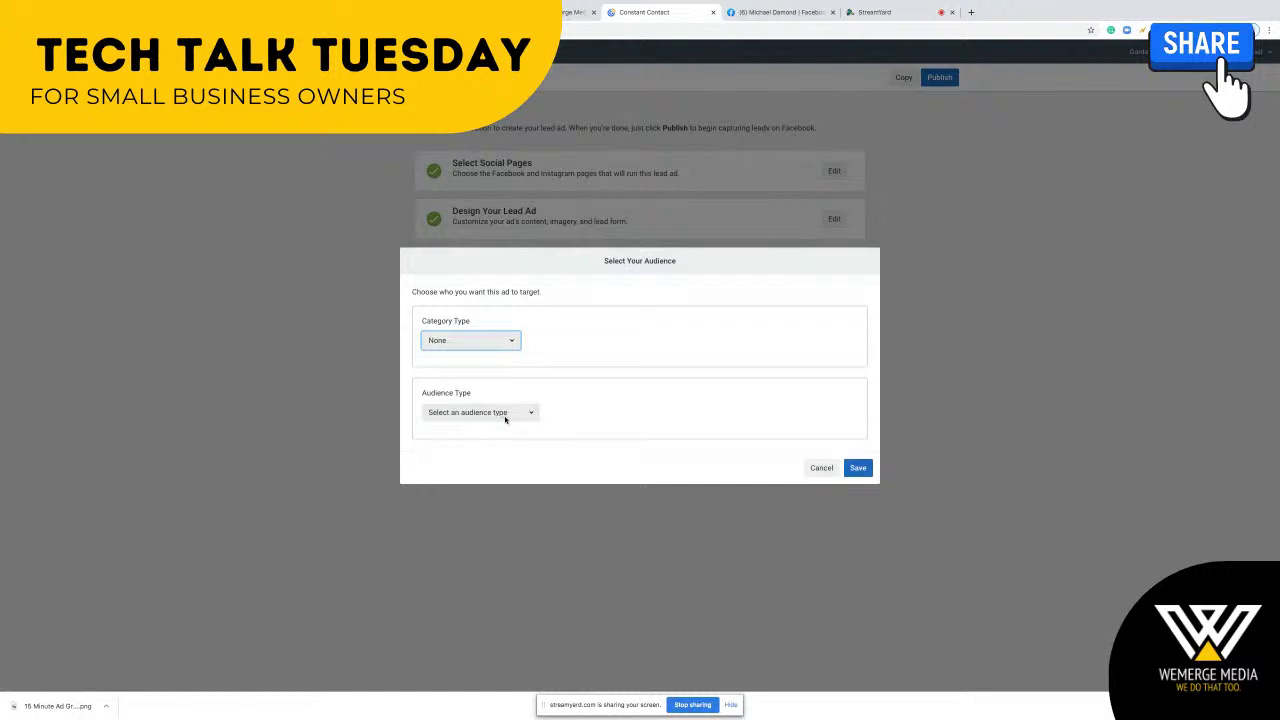
click(515, 413)
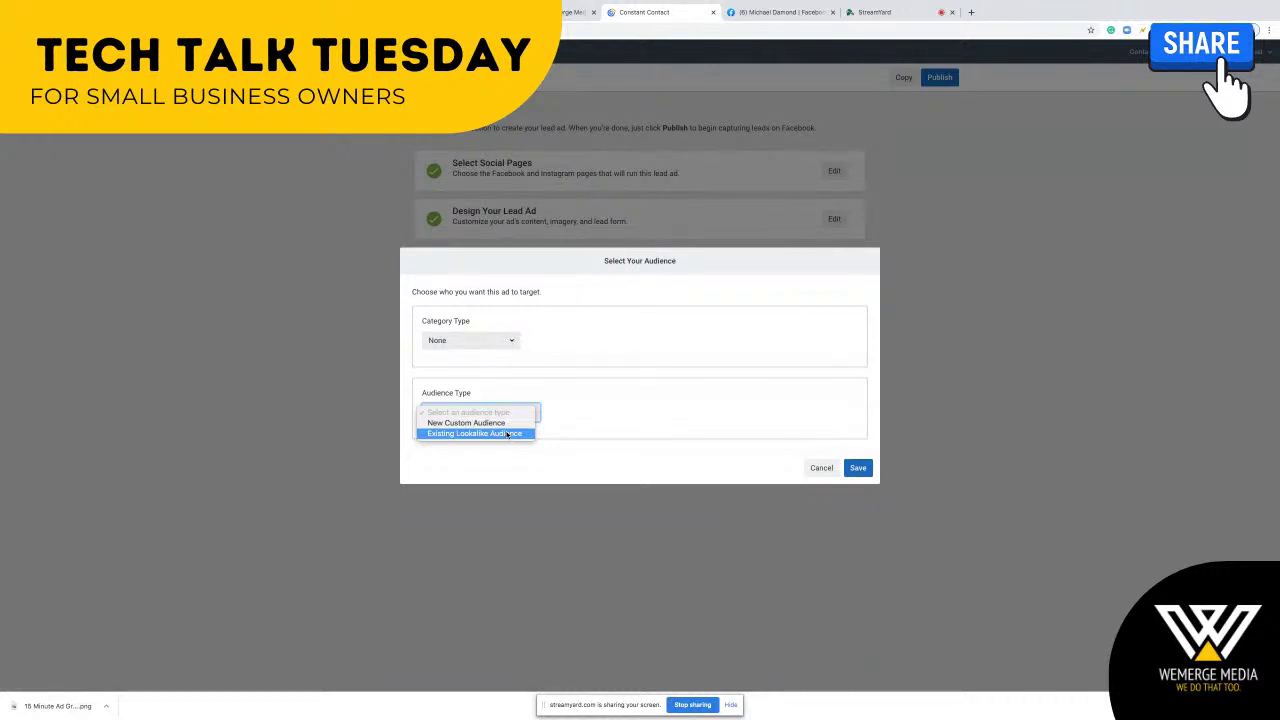
click(490, 423)
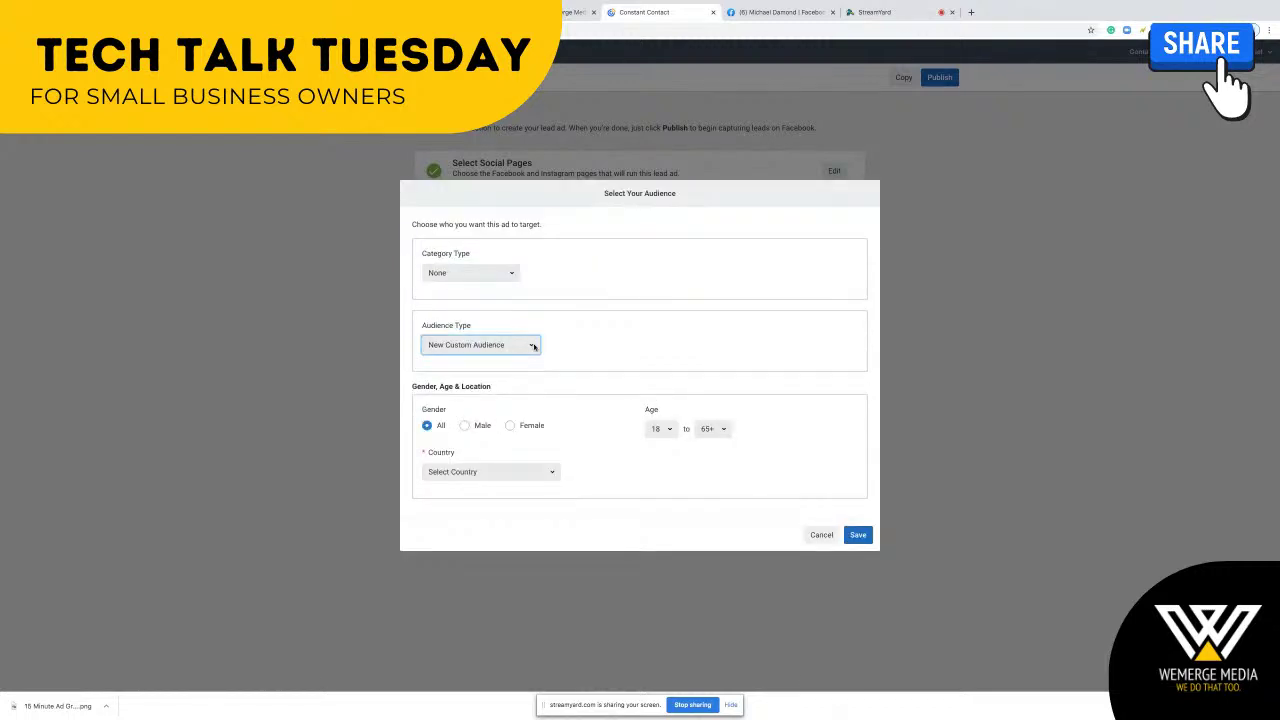
Set the audience's minimum age to 25 and its country to United States
click(672, 430)
click(655, 502)
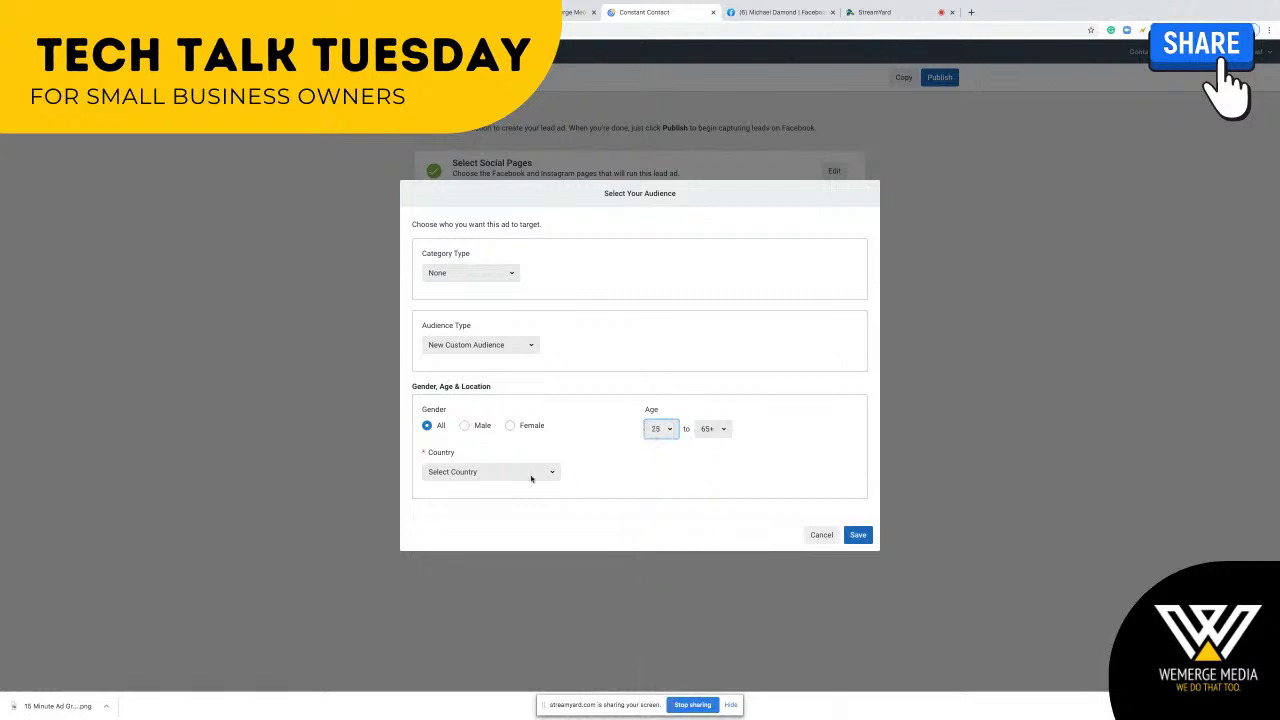
click(550, 473)
click(470, 484)
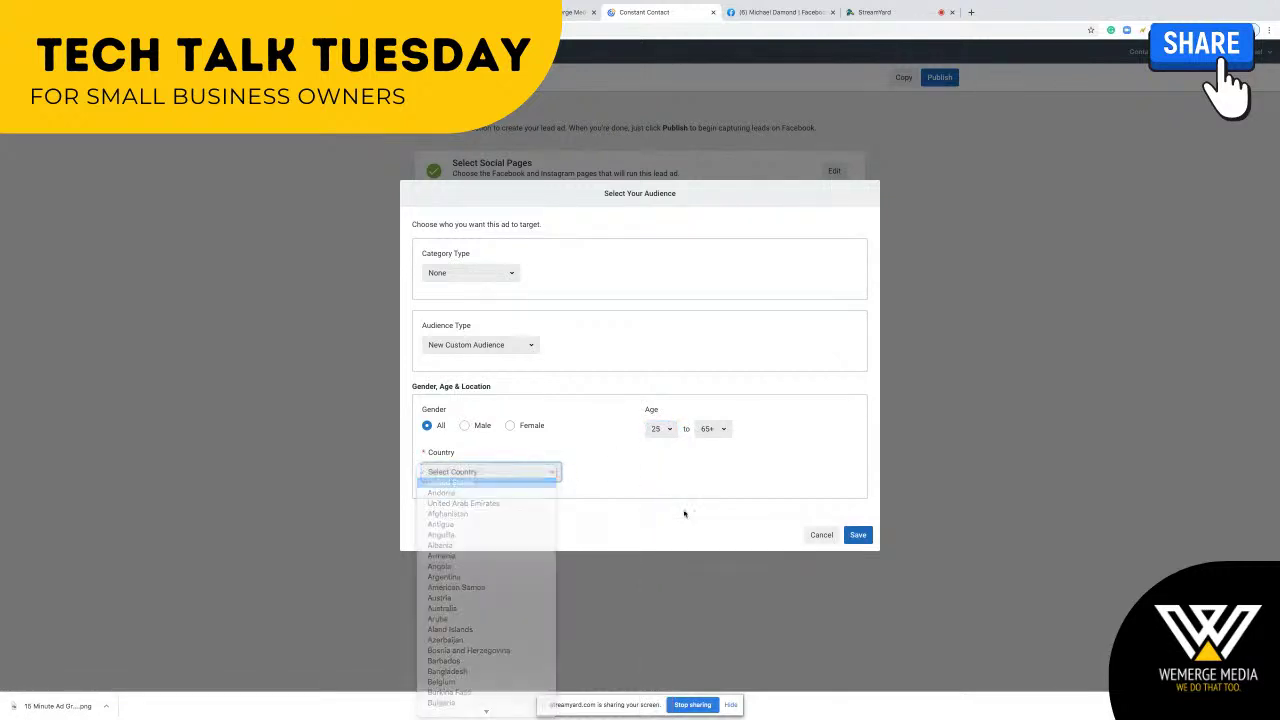
Add Phoenix, Arizona as the target location of the audience
click(470, 400)
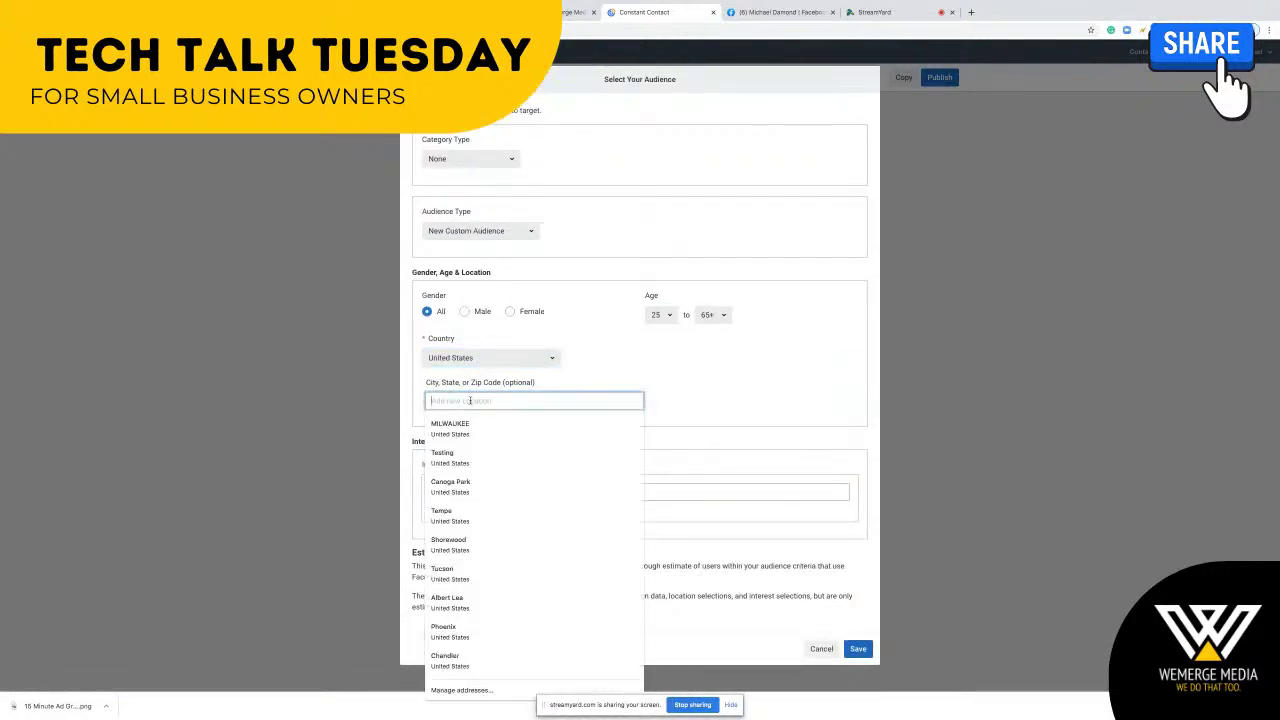
text(Phoeni)
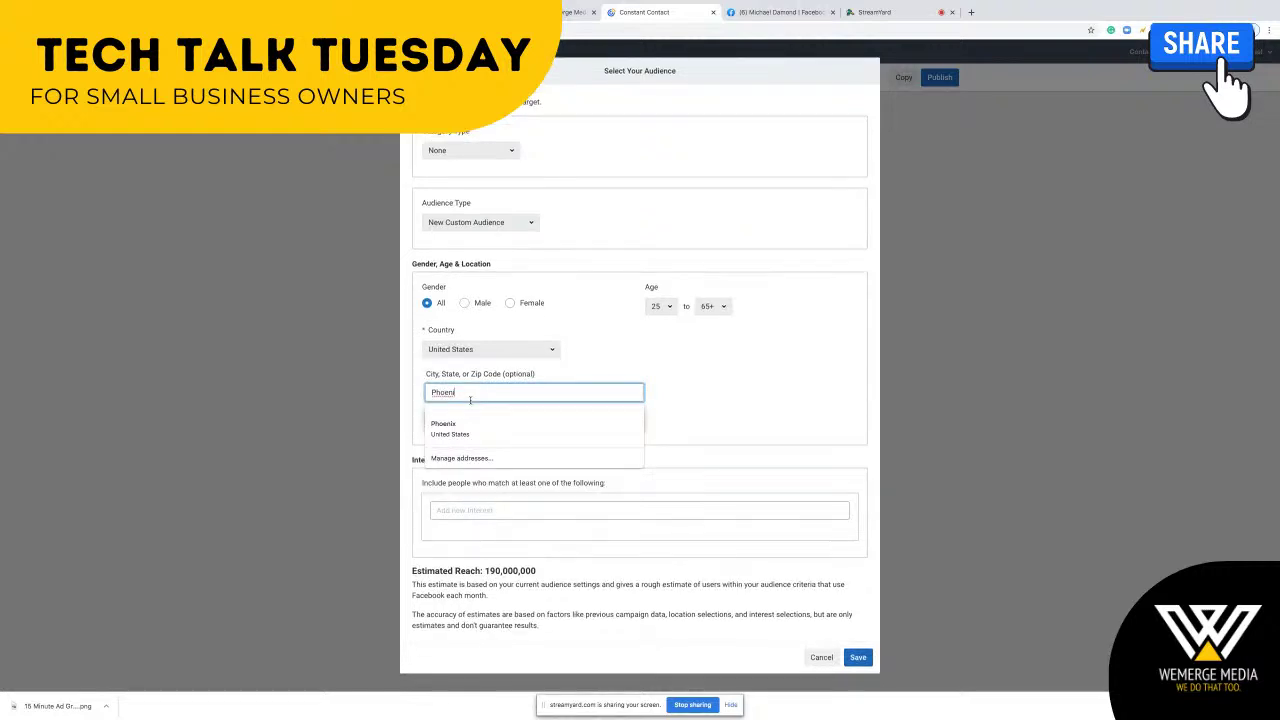
text(x)
click(471, 418)
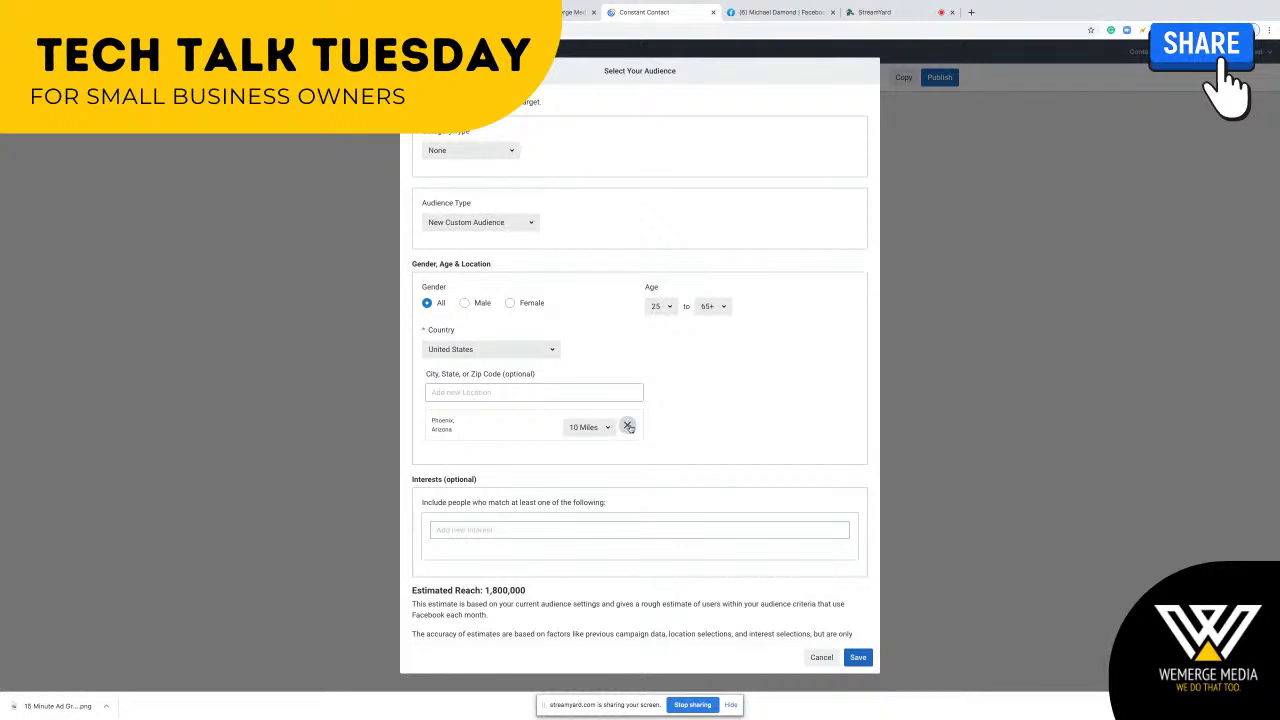
Remove Phoenix, Arizona from the audience's target locations and check the estimated reach
click(628, 426)
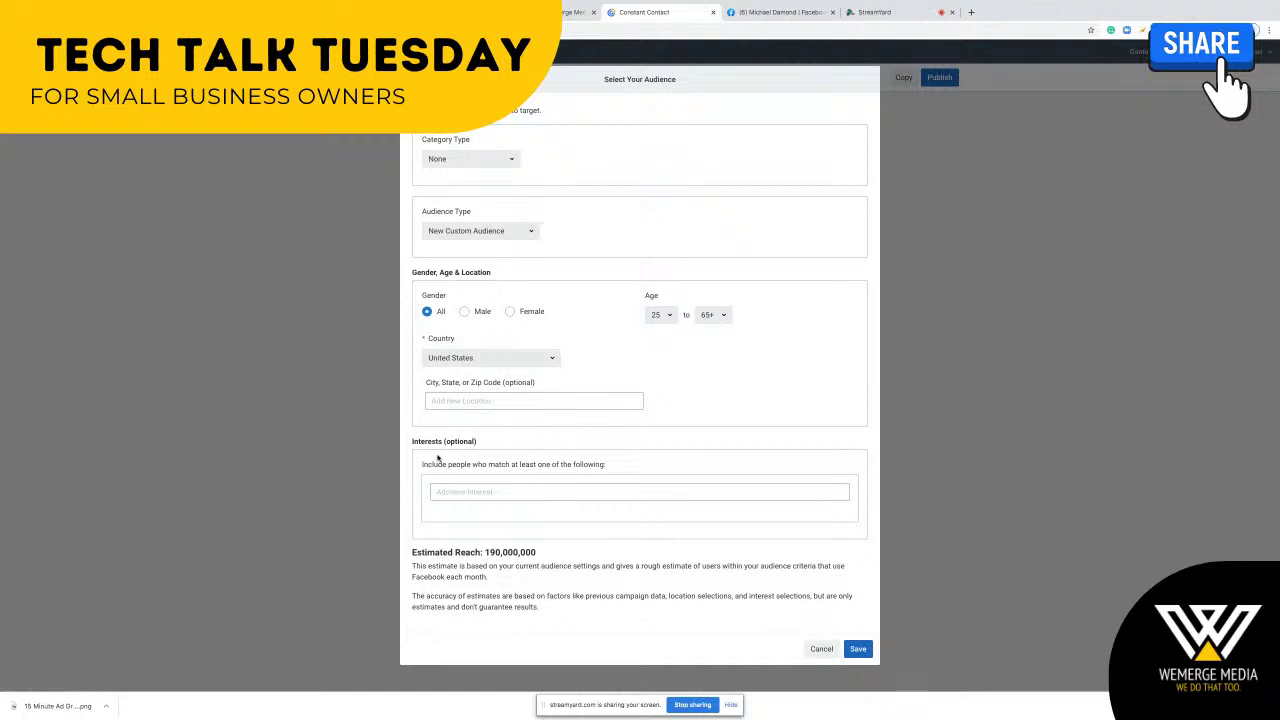
click(488, 491)
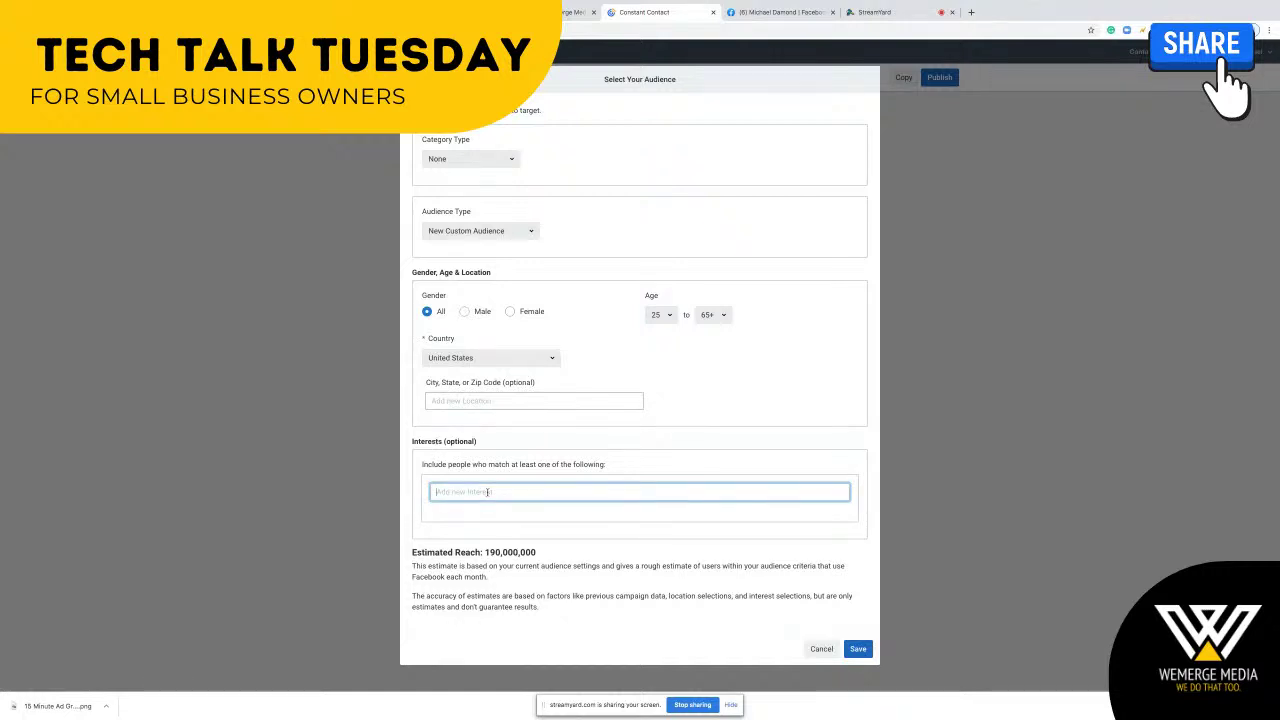
triple_click(505, 553)
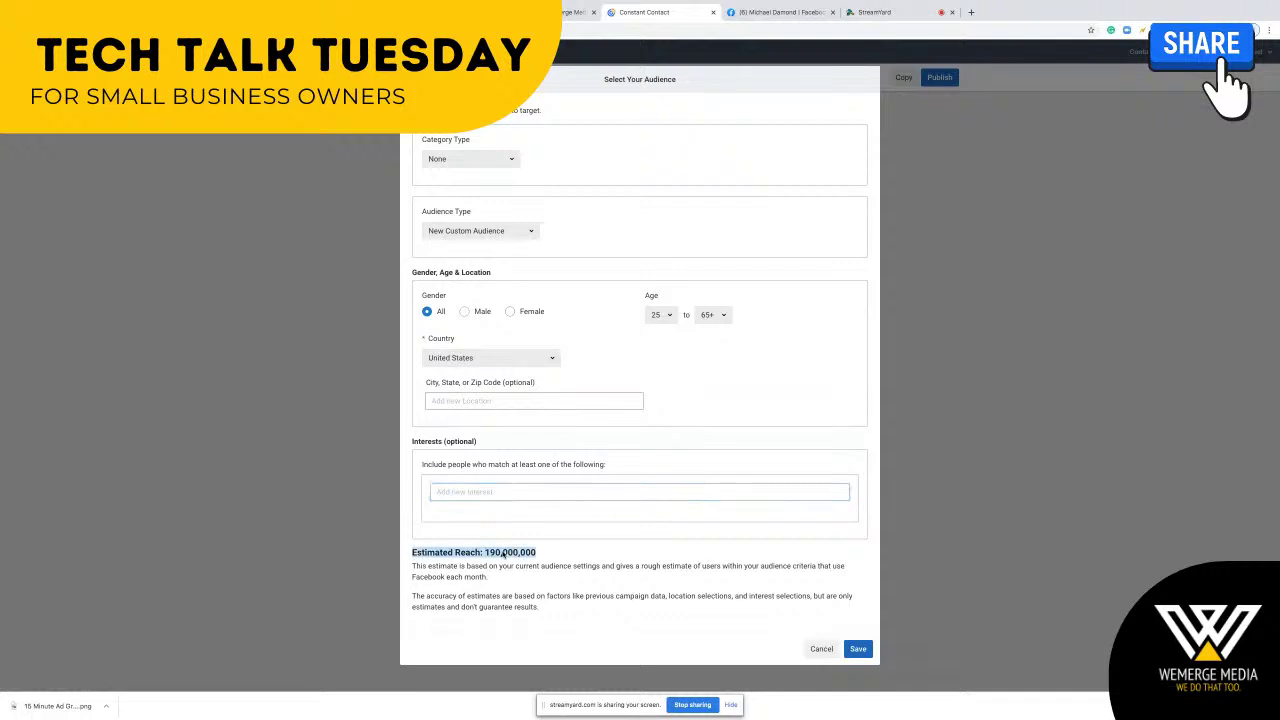
Add Small business and Small office/home office as interests of the target audience
click(474, 493)
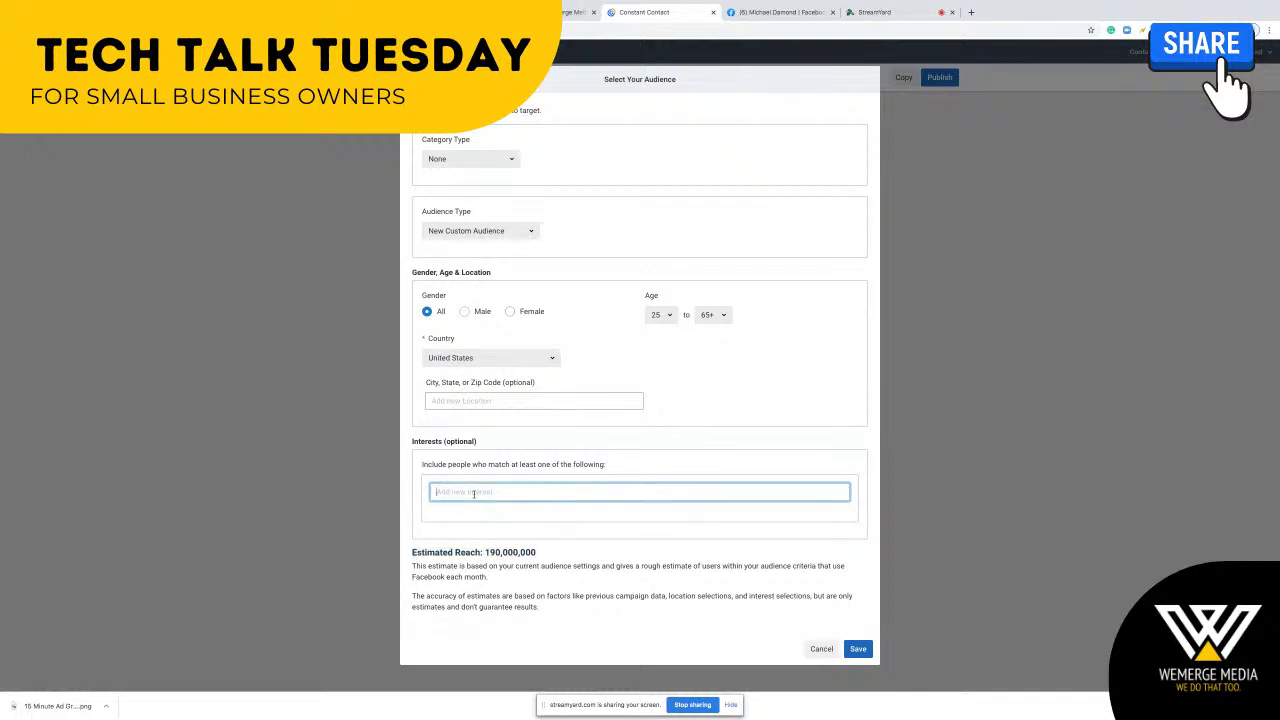
text(Small)
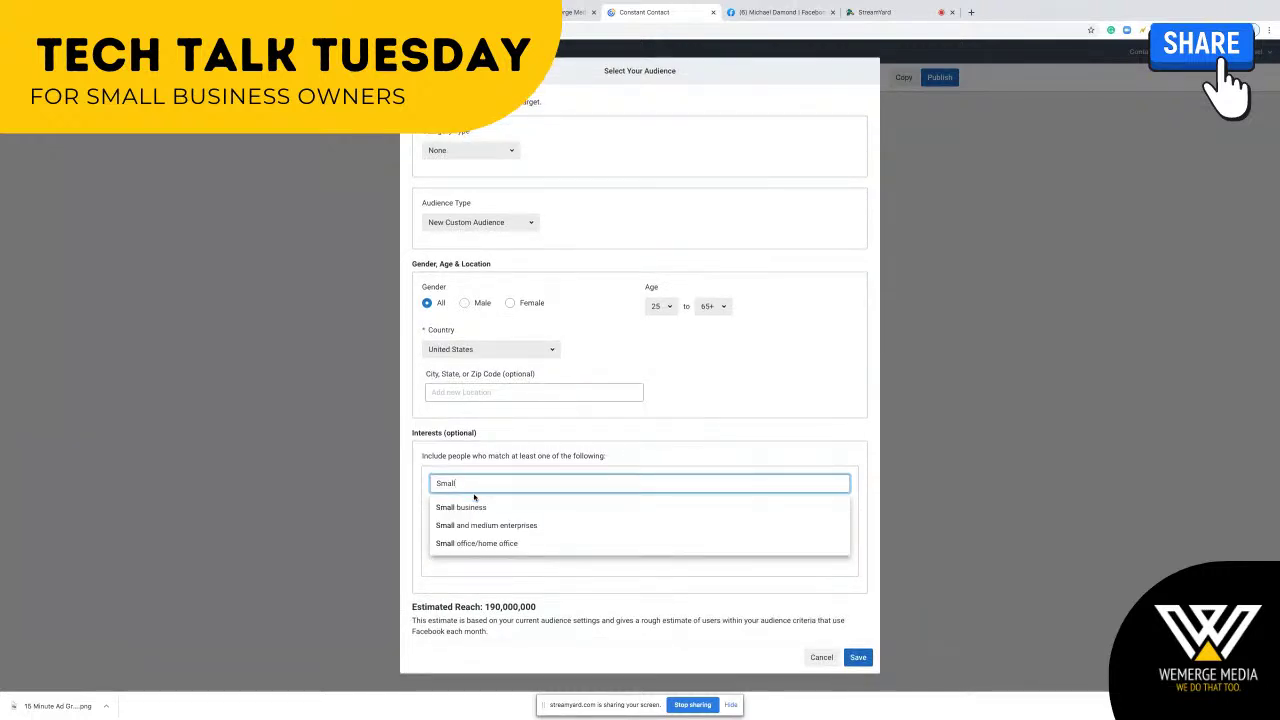
click(474, 506)
click(476, 482)
text(home)
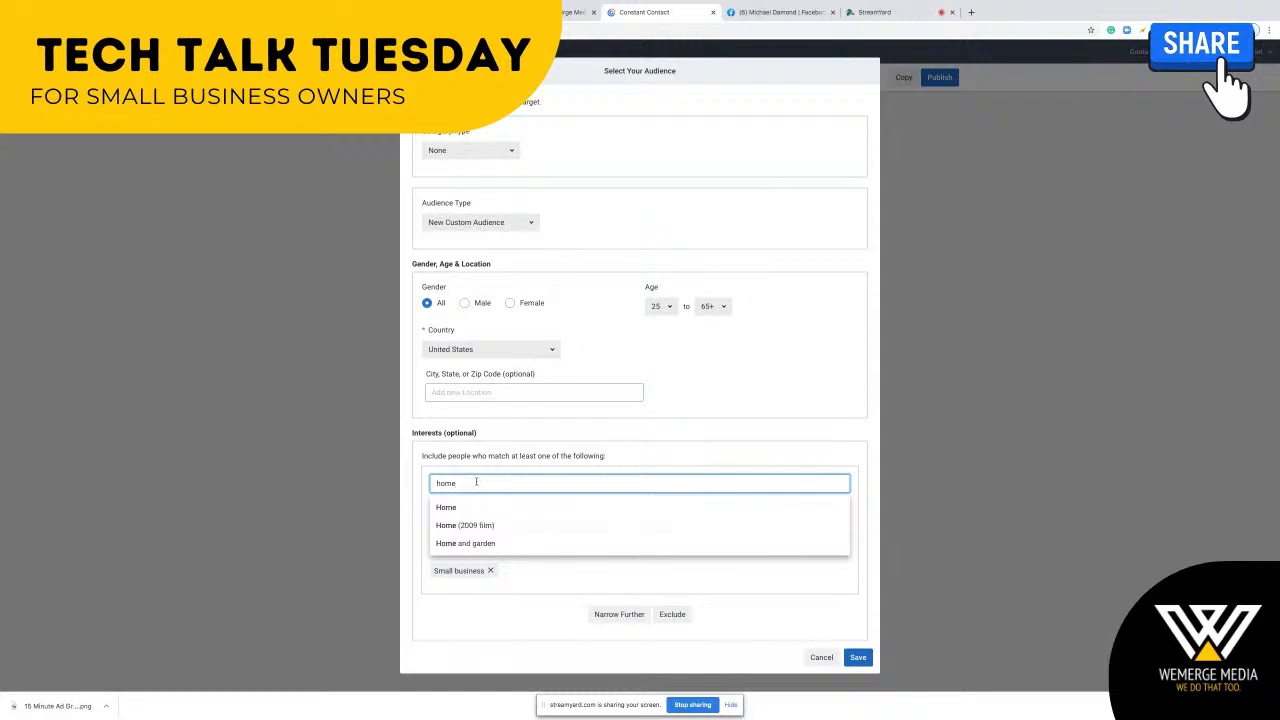
text( office)
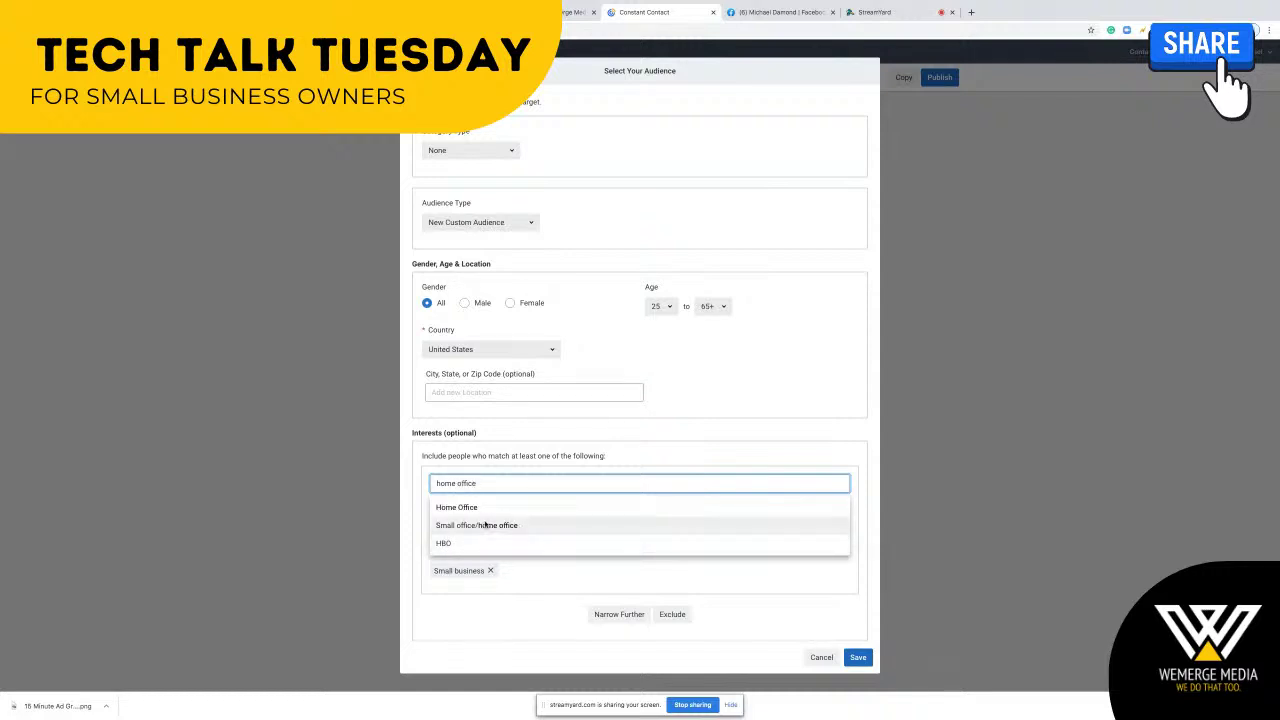
click(487, 526)
Add Constant Contact as an interest of the target audience and save the audience
click(489, 484)
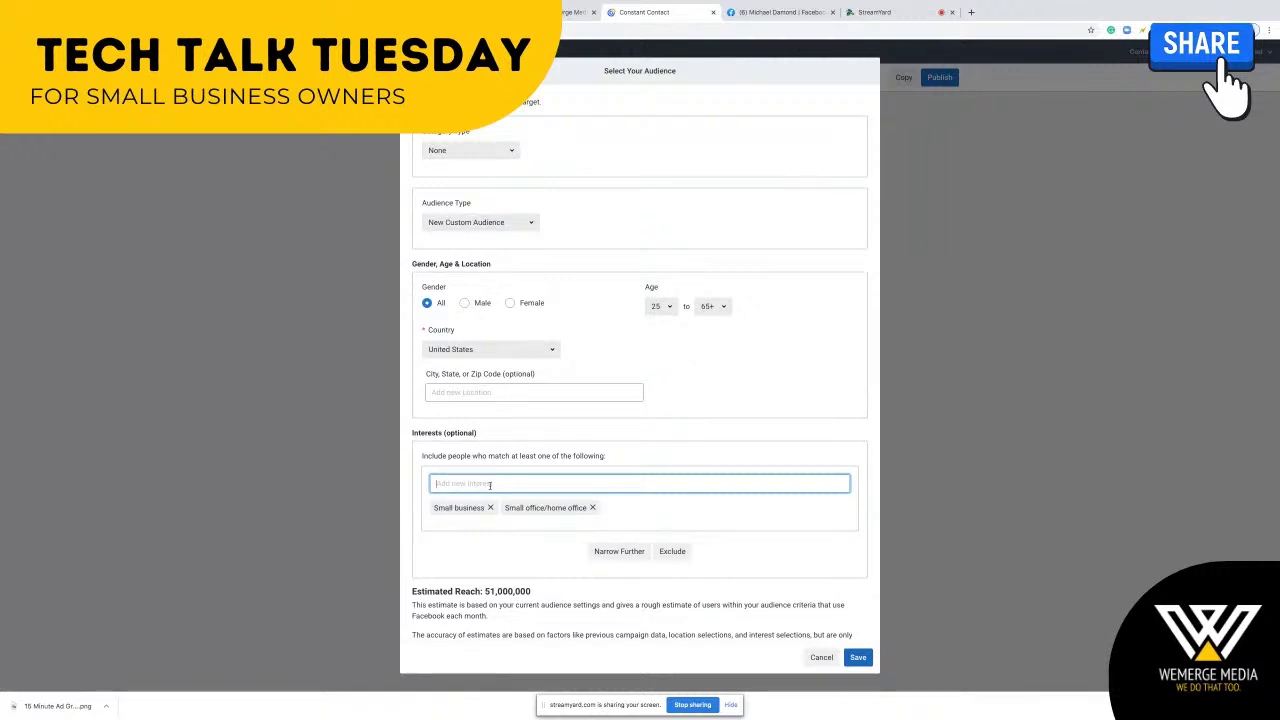
text(constant contac)
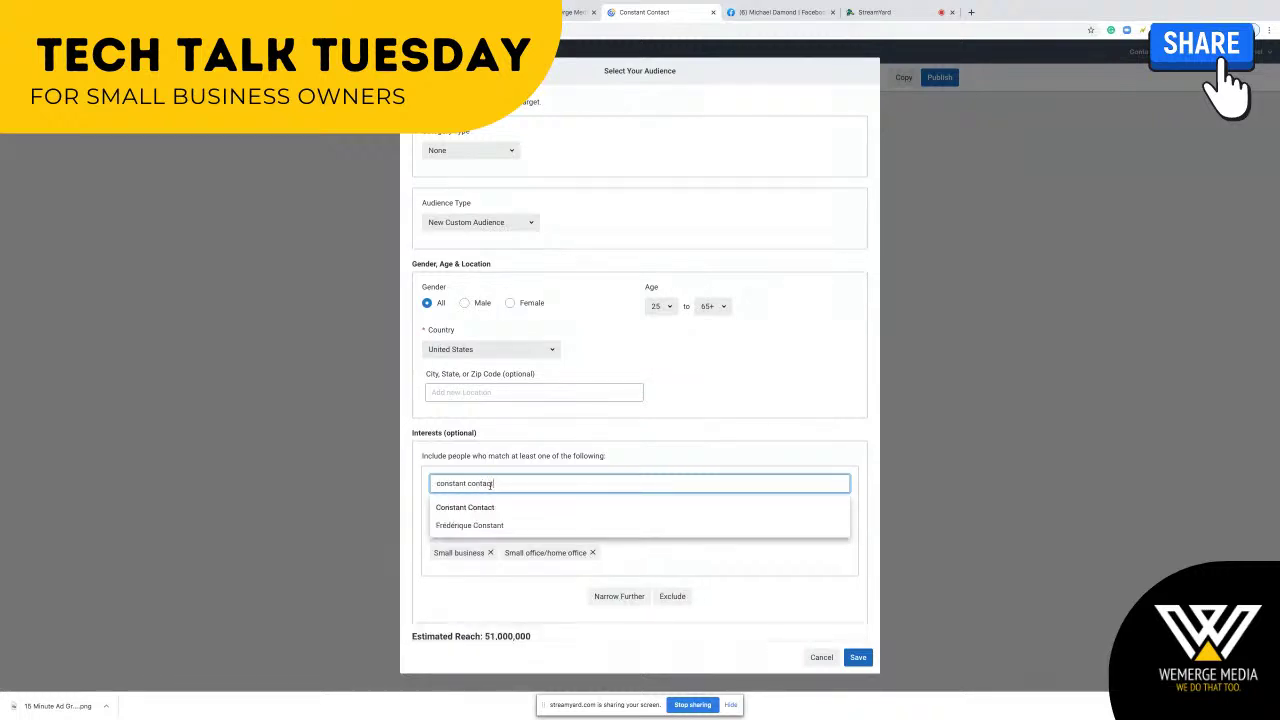
text(t)
click(489, 508)
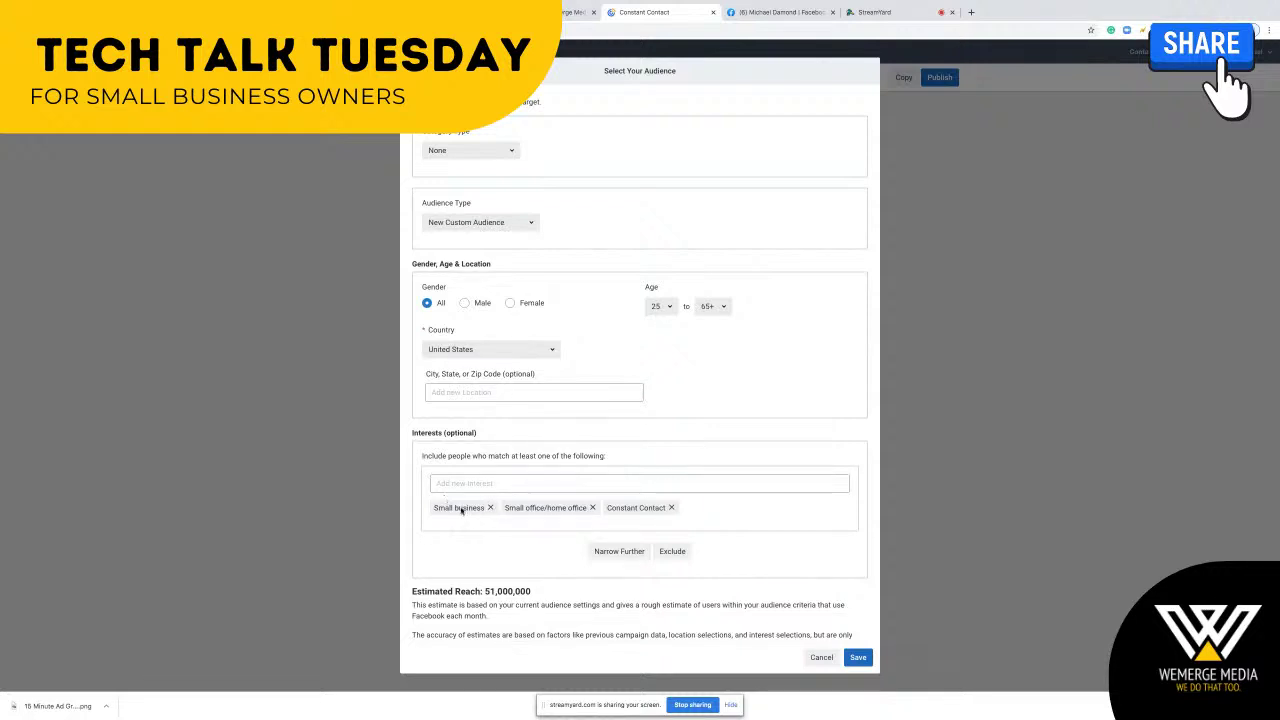
triple_click(506, 591)
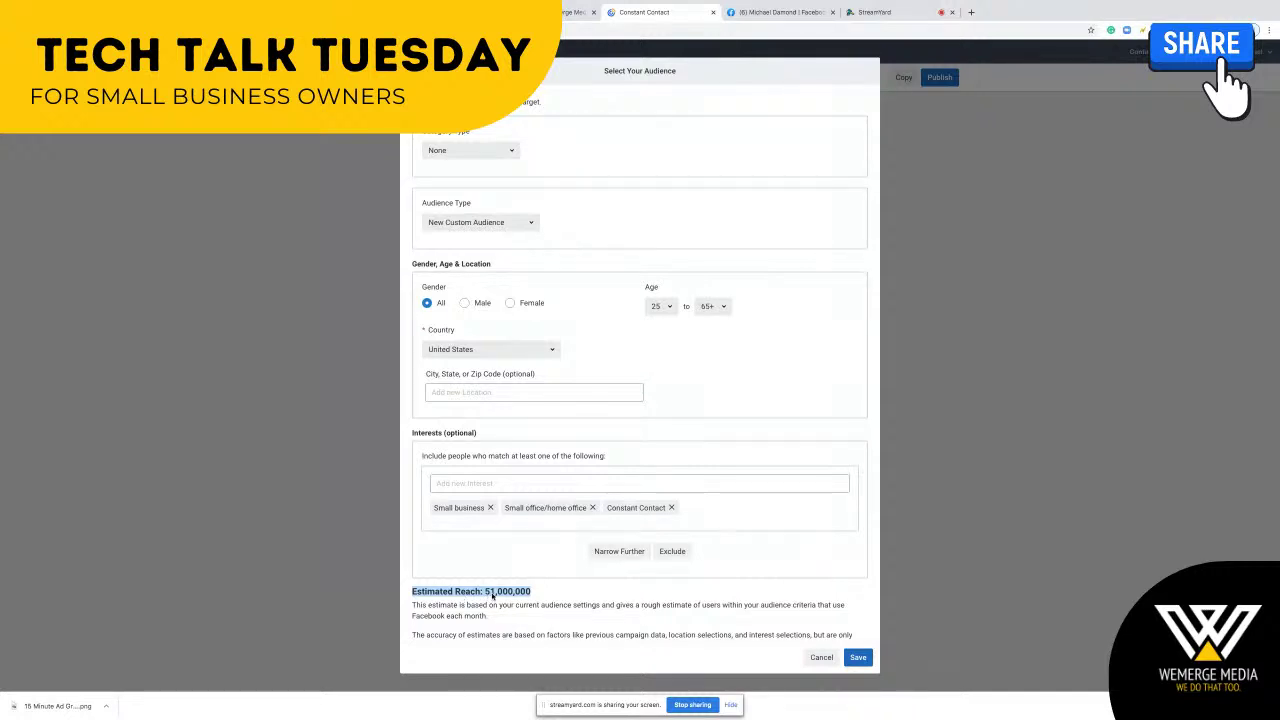
click(495, 597)
scroll(500, 597, down, 1)
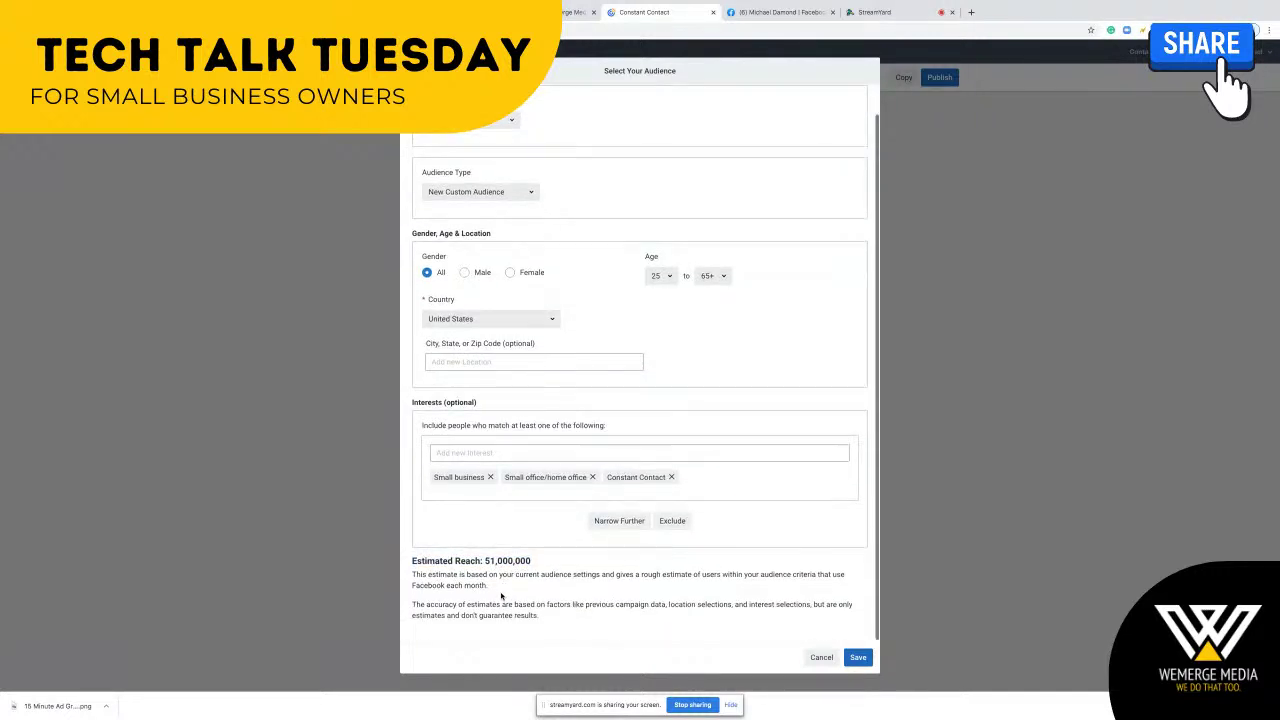
click(859, 658)
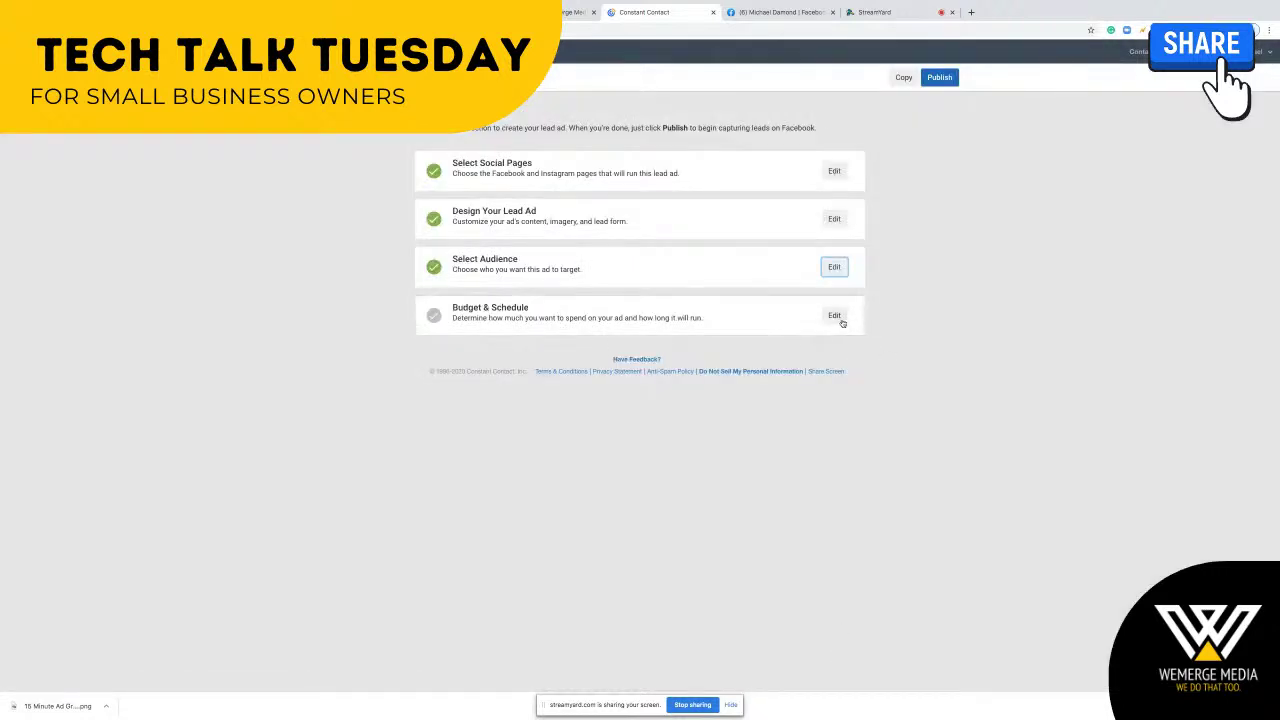
Set the ad's total budget to 50 USD and its duration to 2 Weeks, keeping the start date 12/29/2020, and save
click(838, 318)
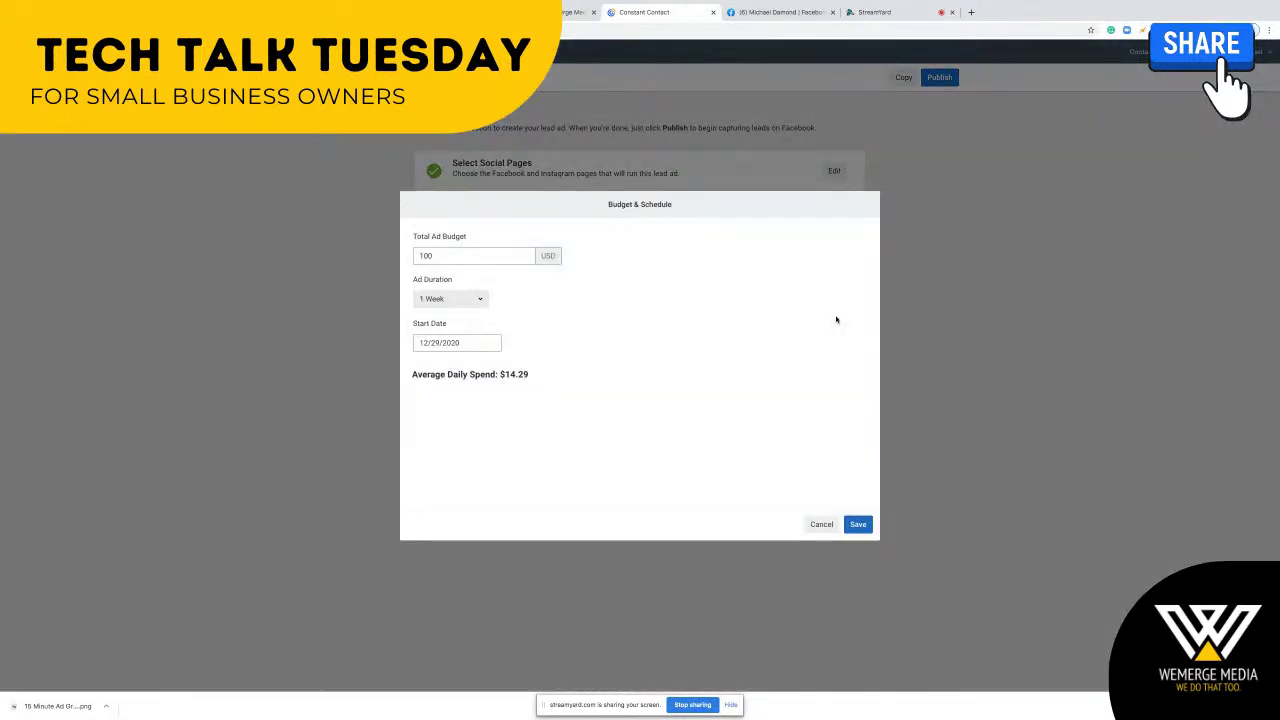
double_click(458, 255)
text(50)
key(Tab)
click(477, 301)
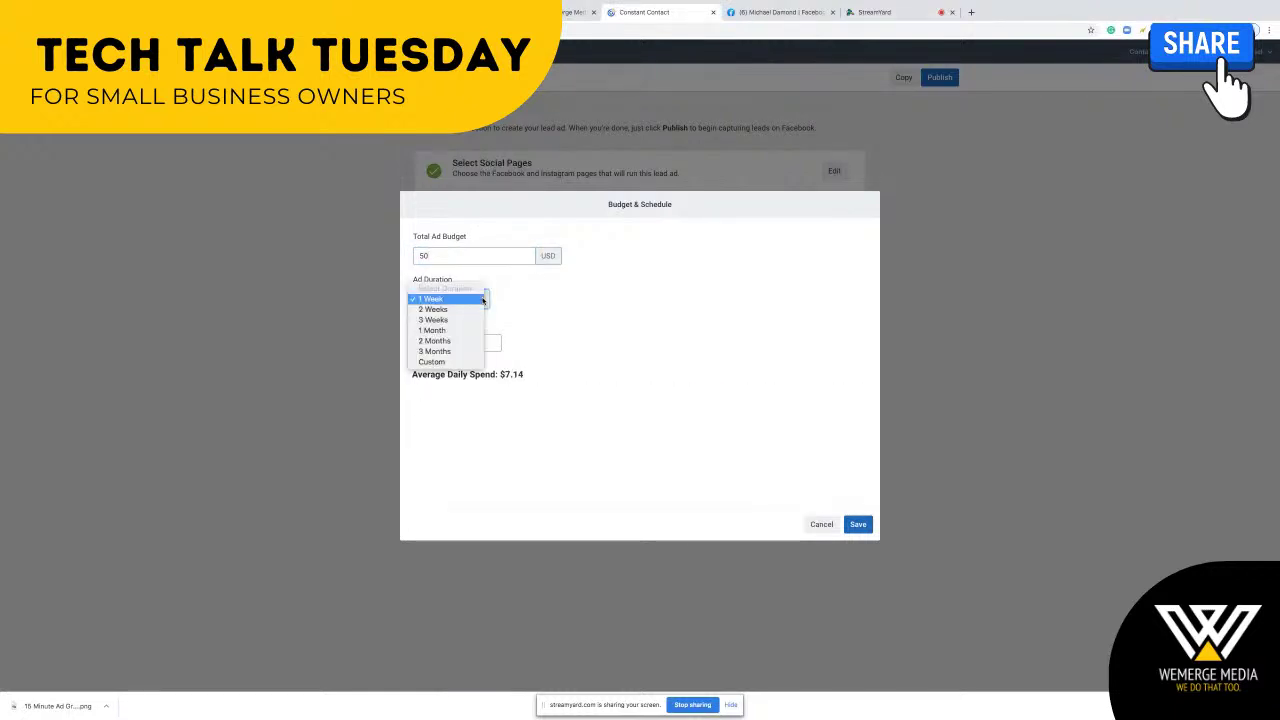
click(476, 310)
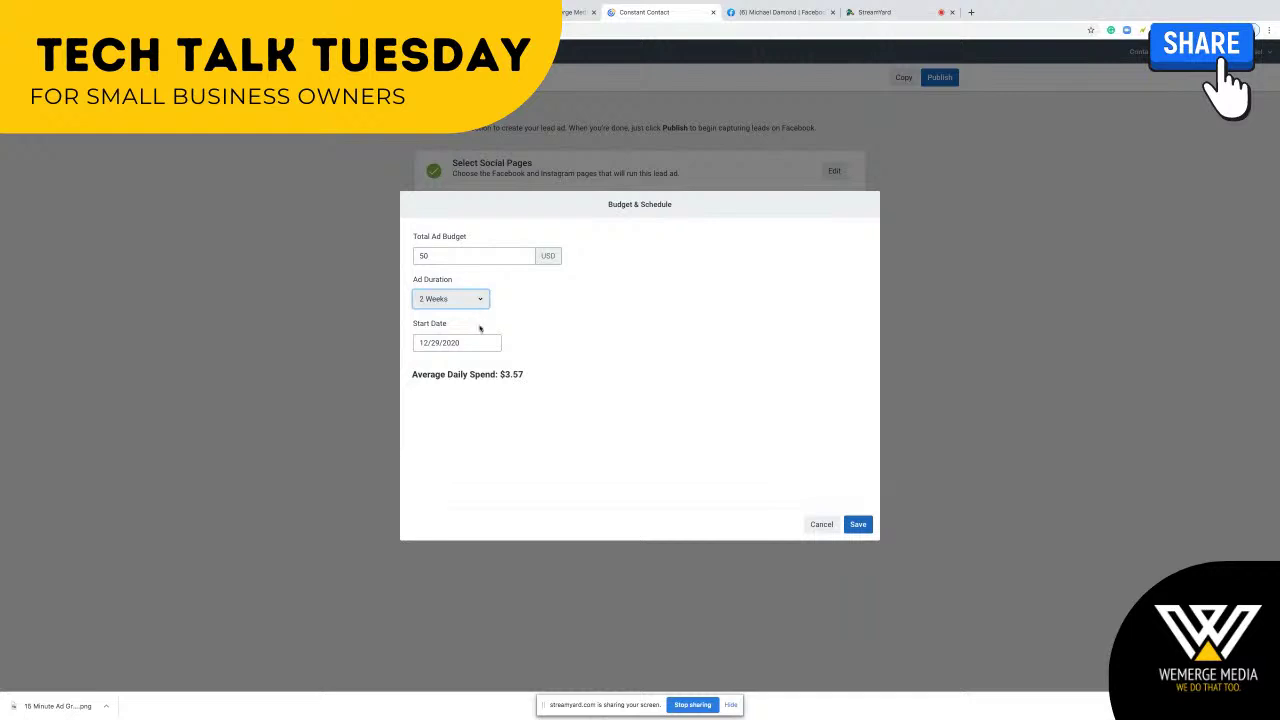
click(456, 345)
click(611, 340)
click(860, 527)
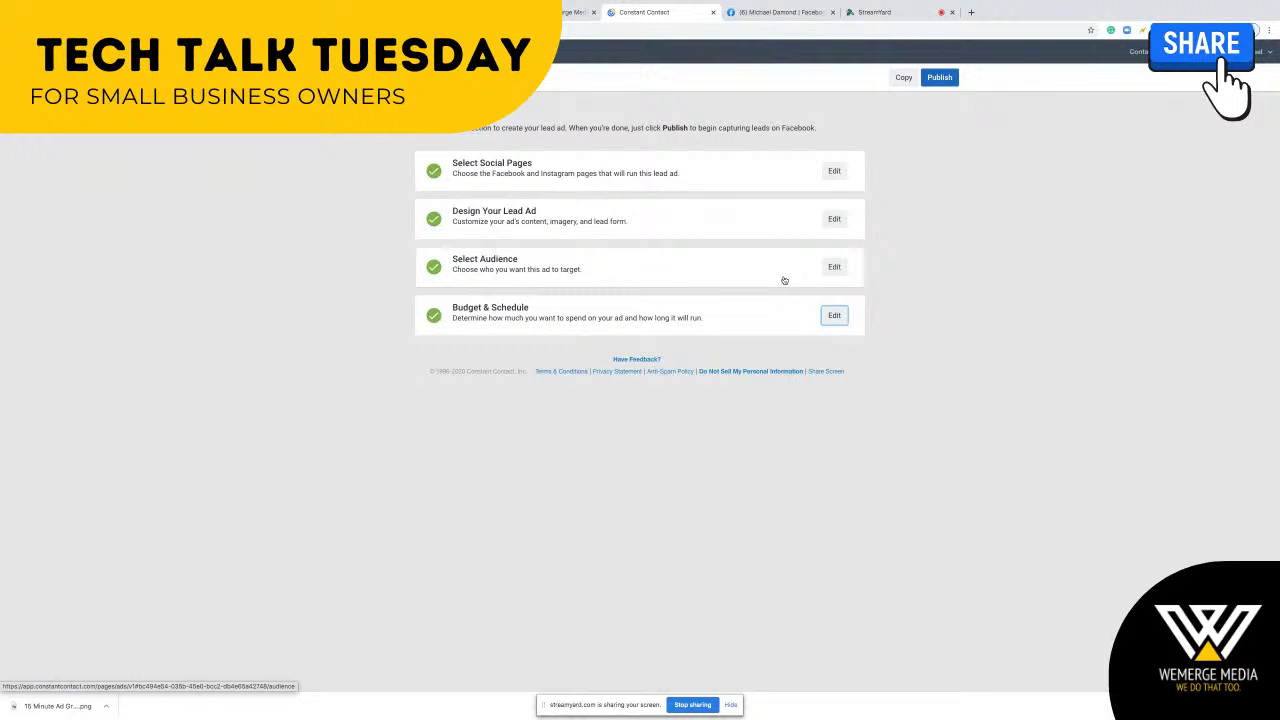
Review the lead ad's summary and publish the ad
click(944, 82)
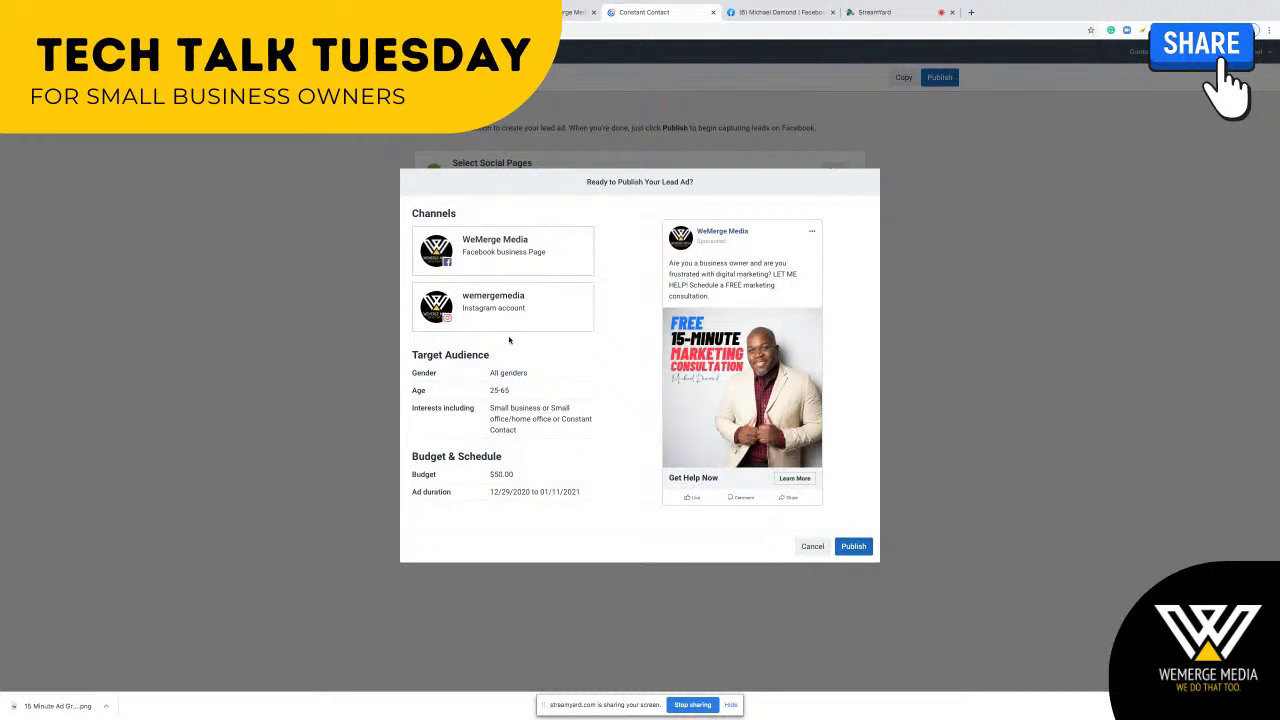
click(853, 546)
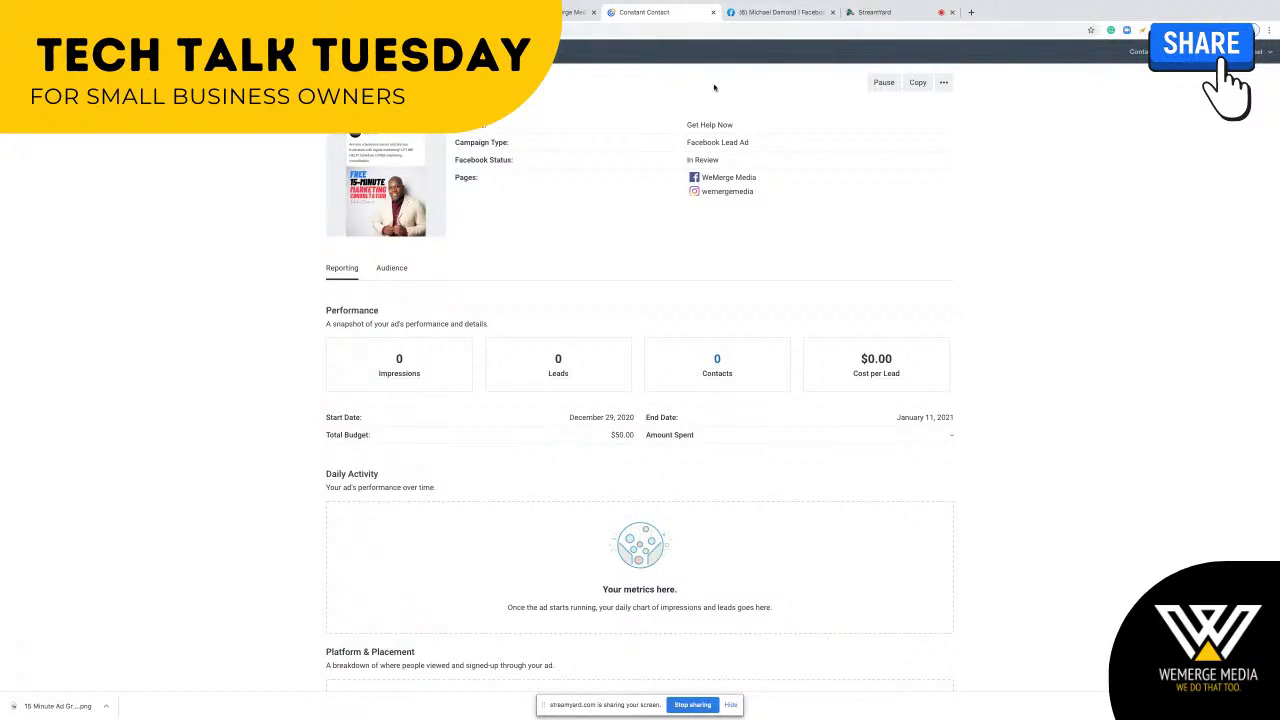
Switch to Facebook, open the WeMerge Media page and view its publishing tools before returning to the page
click(792, 14)
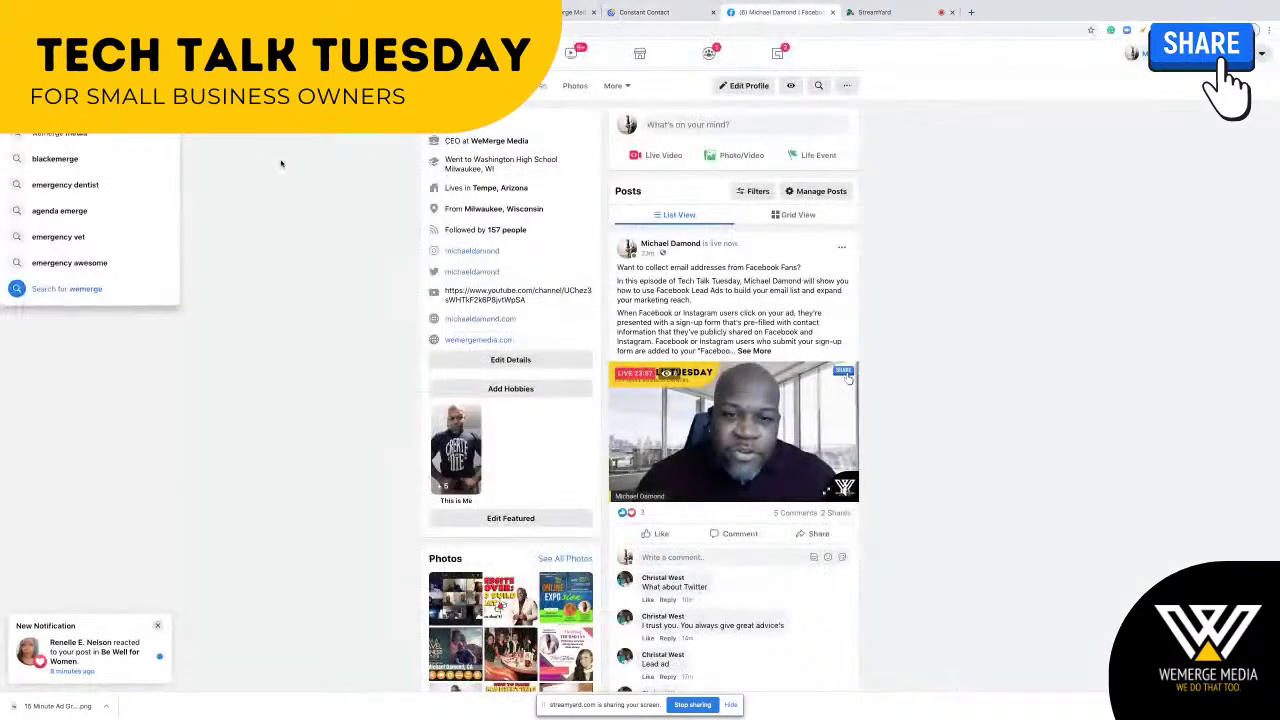
click(495, 143)
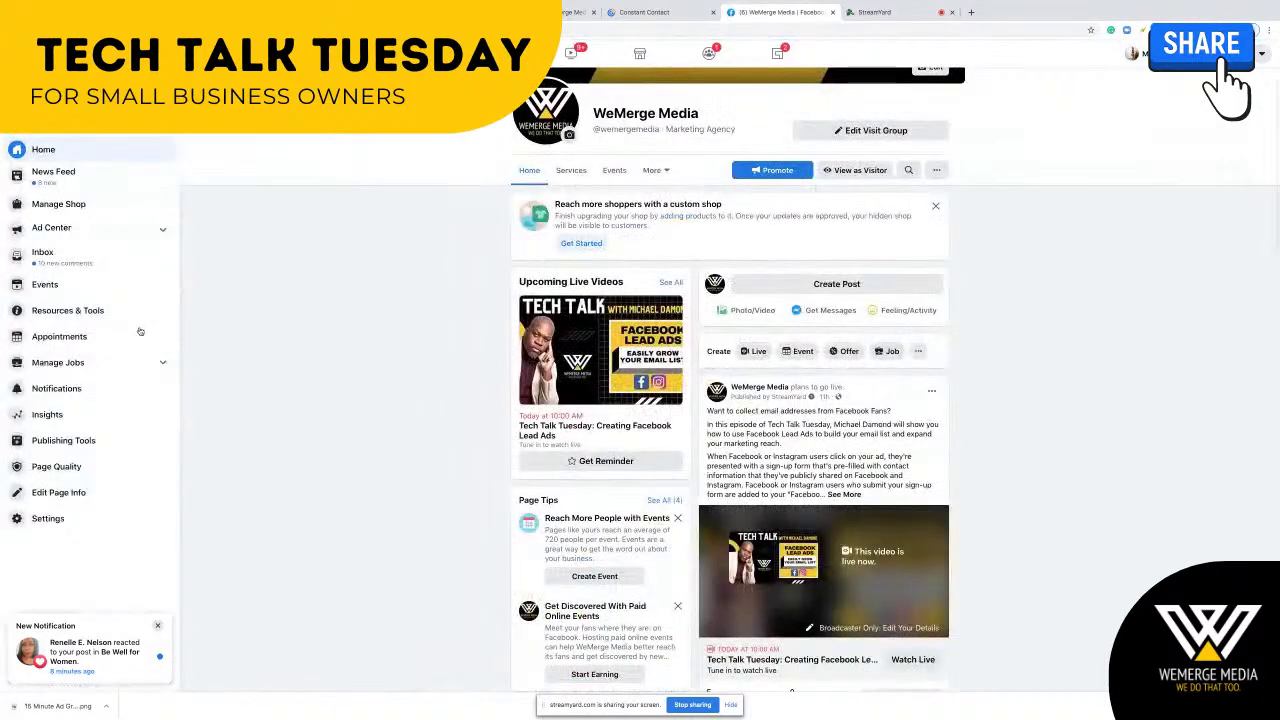
click(102, 438)
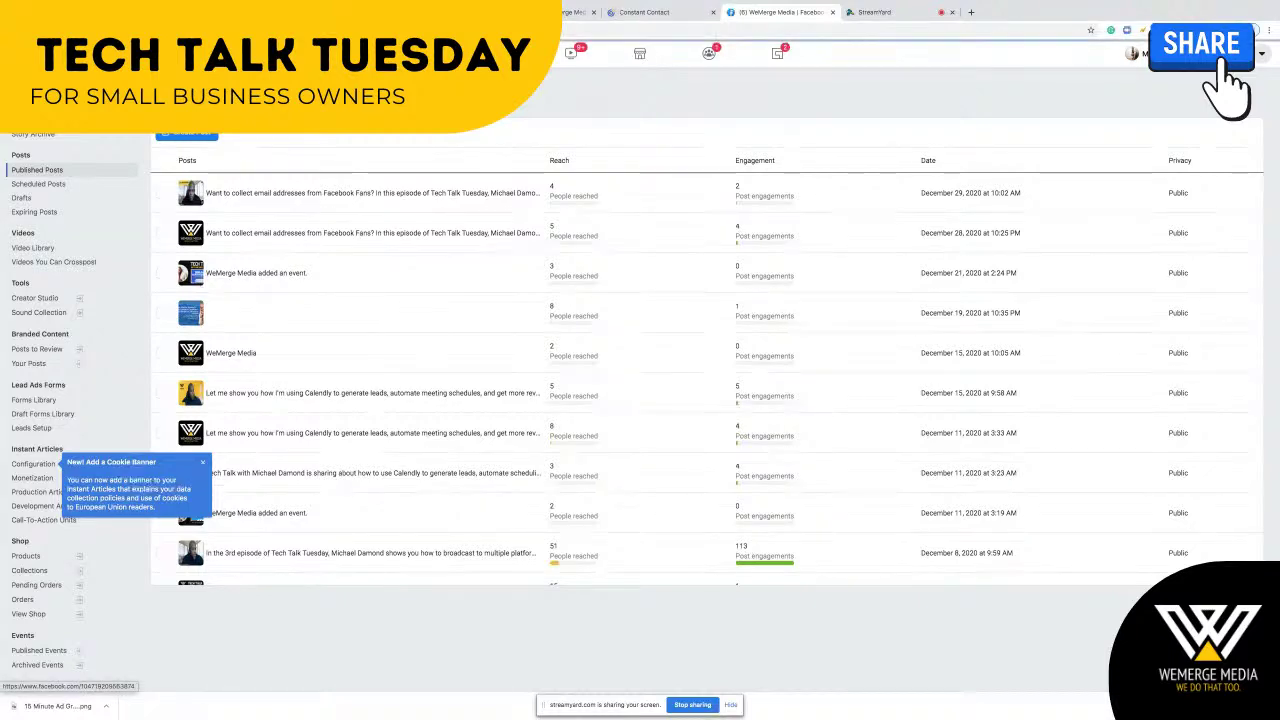
click(28, 84)
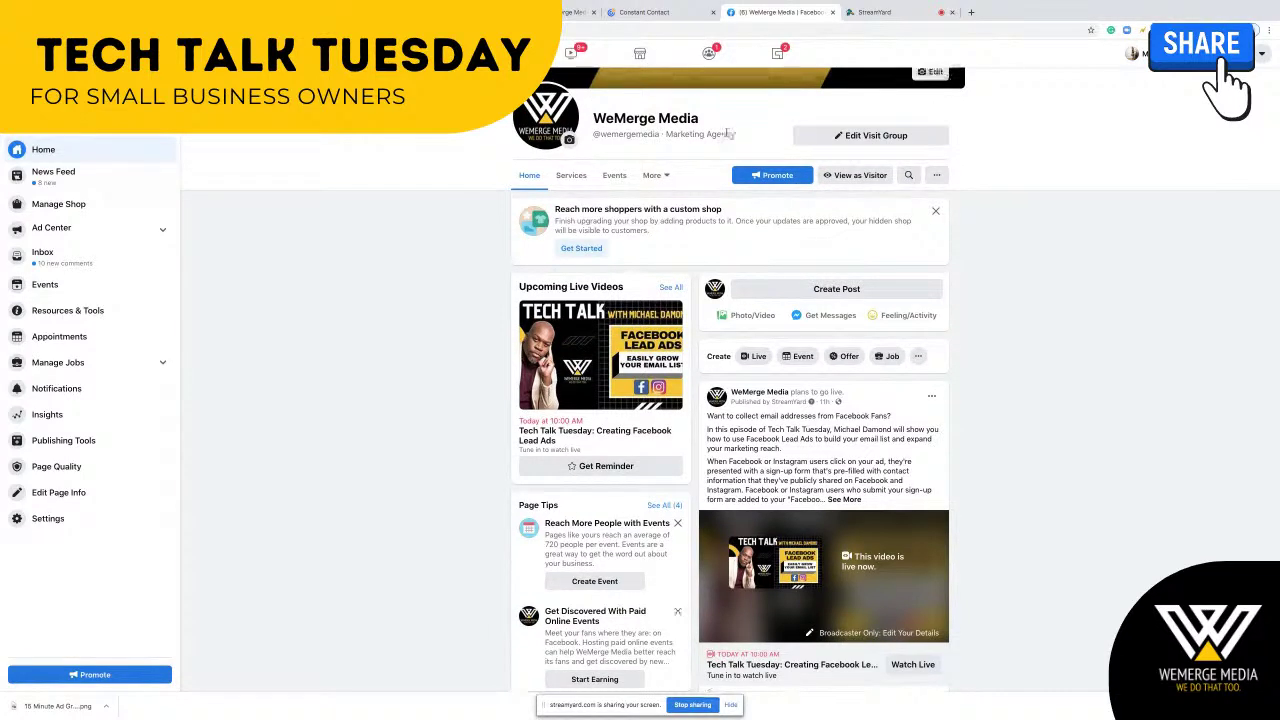
View the WeMerge Media page as a visitor and examine its Visit Group button
scroll(728, 133, up, 1)
scroll(727, 135, up, 2)
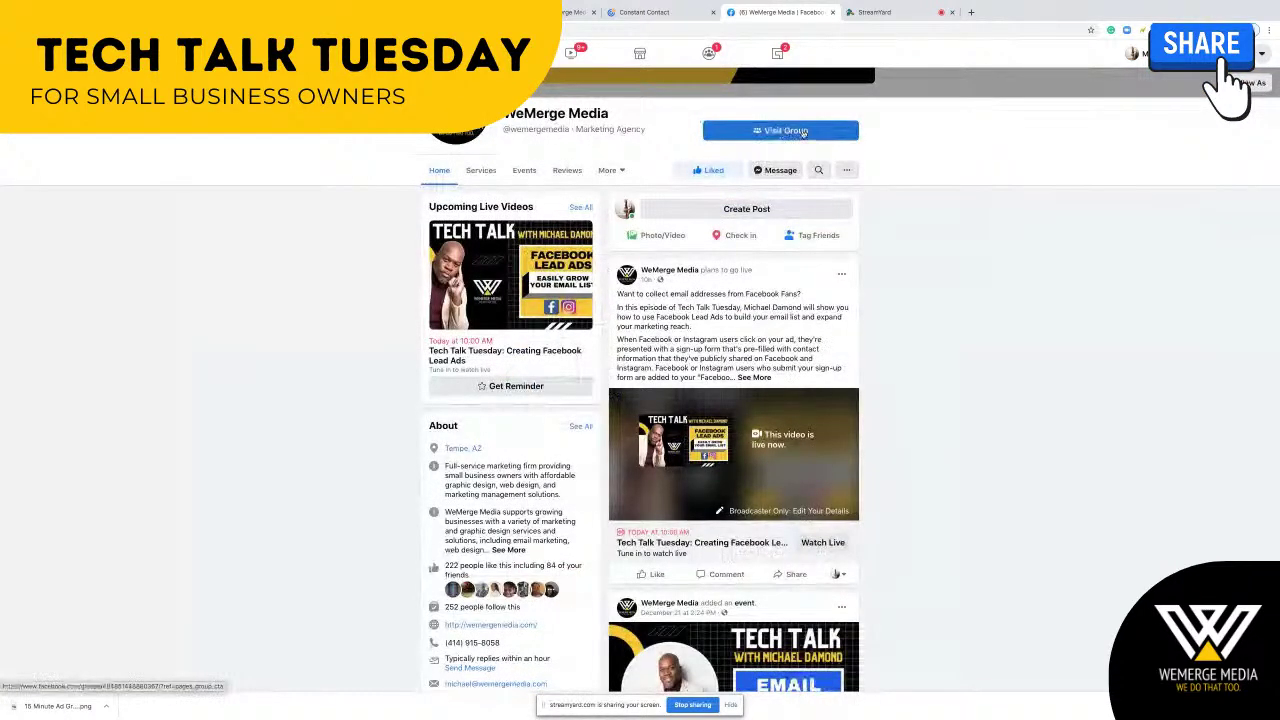
click(803, 133)
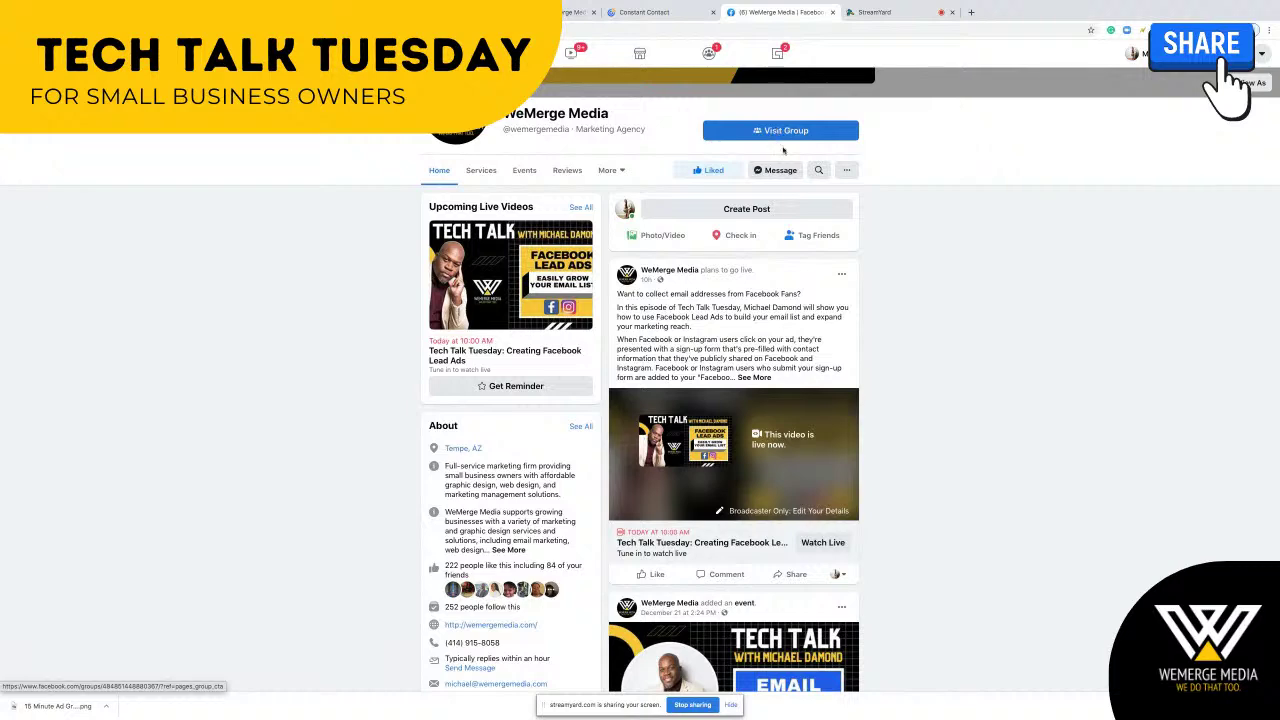
scroll(780, 135, up, 2)
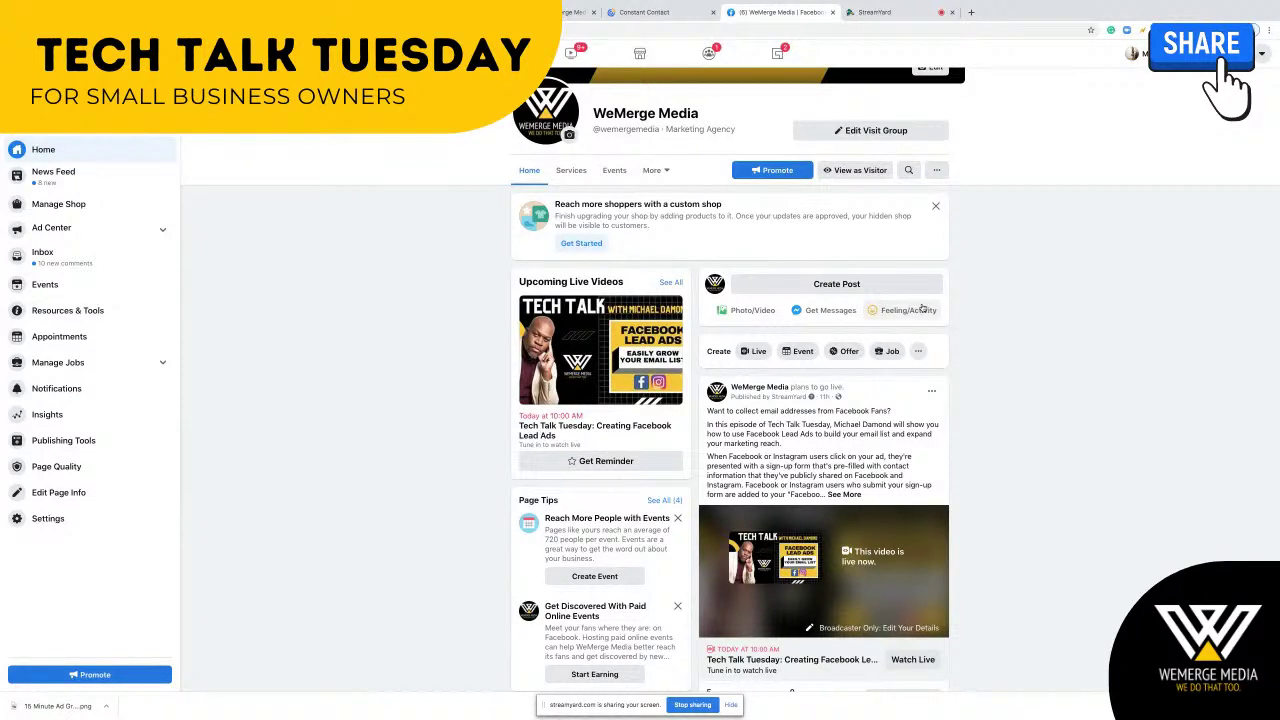
Open the editor for the page's Visit Group button, look at the website field of the Sign Up action and cancel
click(868, 132)
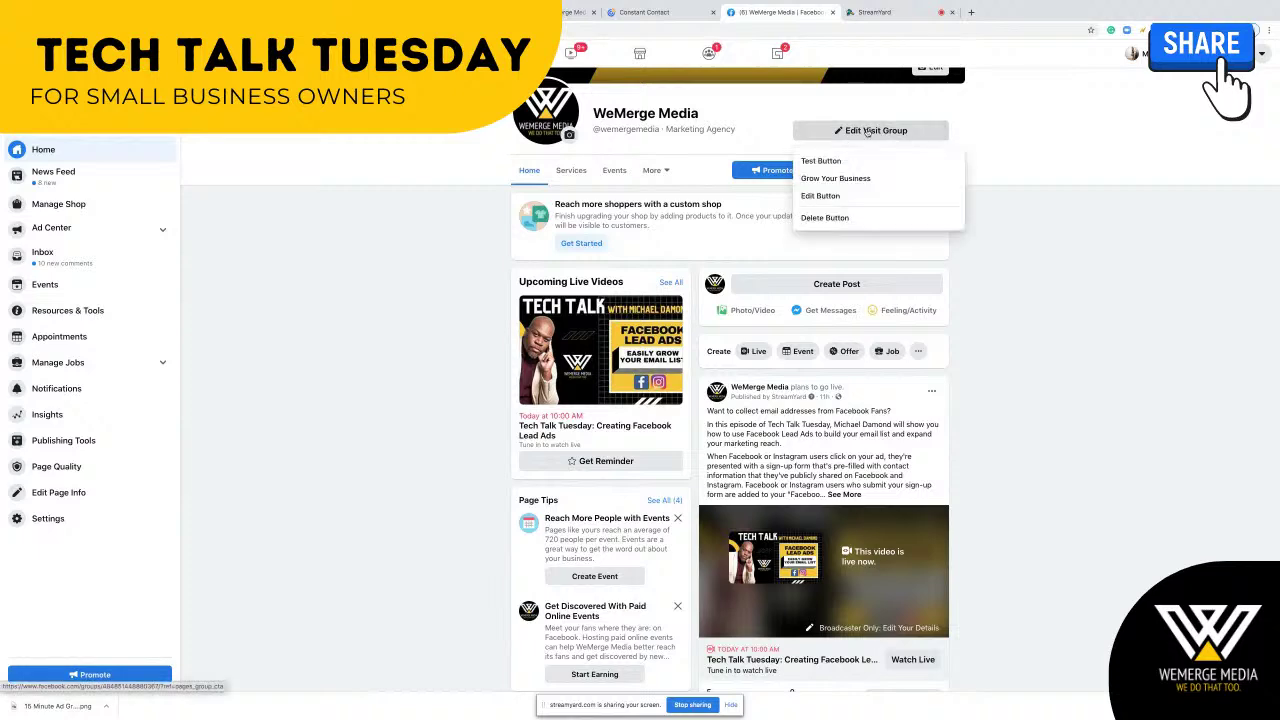
click(848, 197)
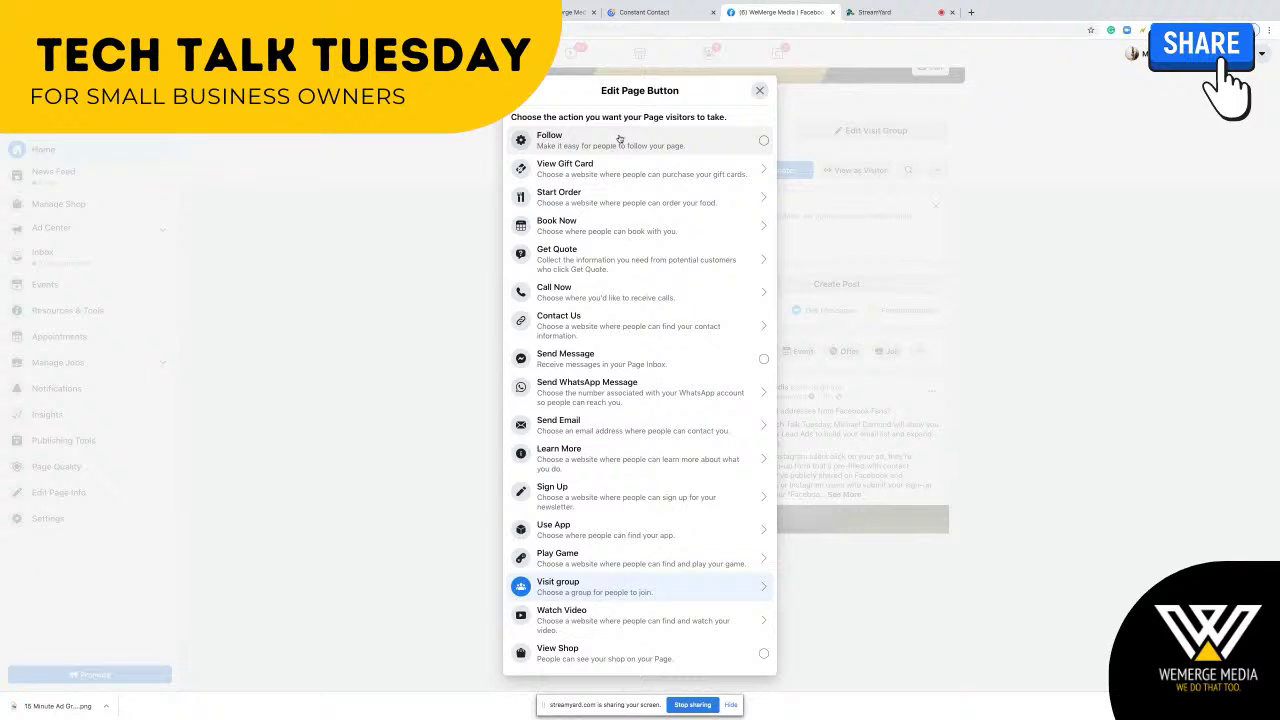
scroll(620, 138, down, 1)
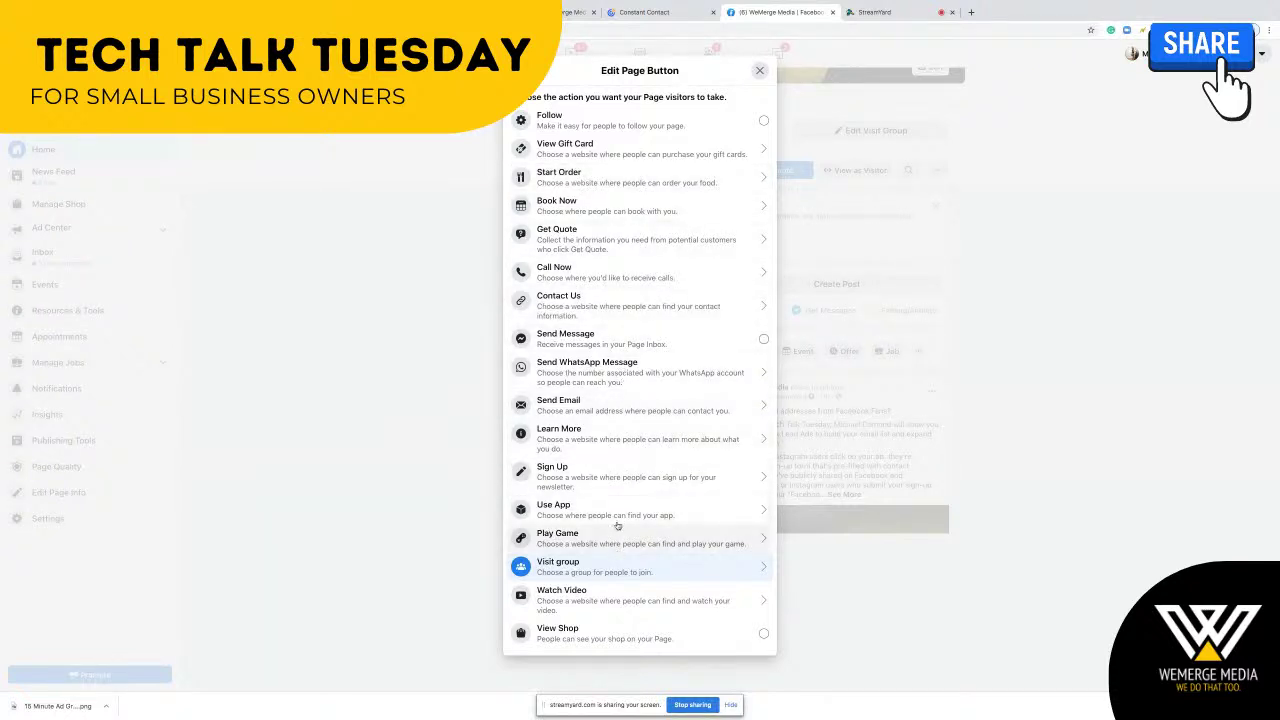
click(616, 481)
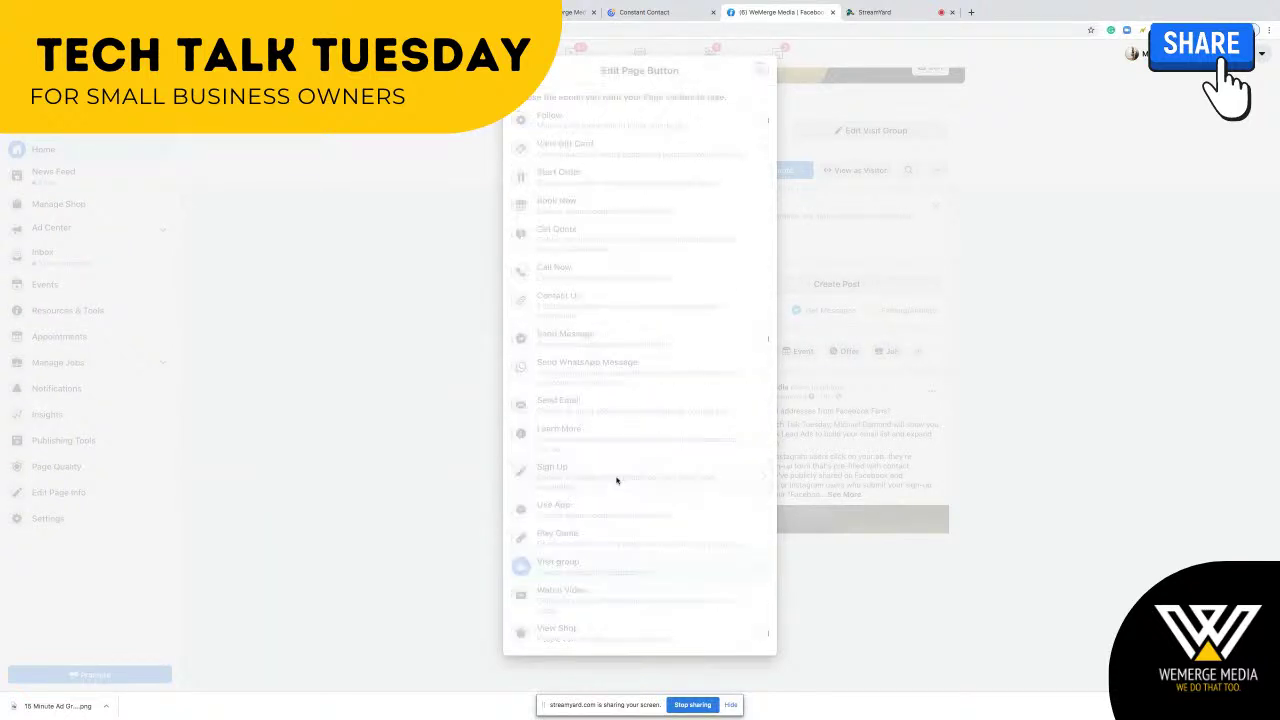
click(582, 344)
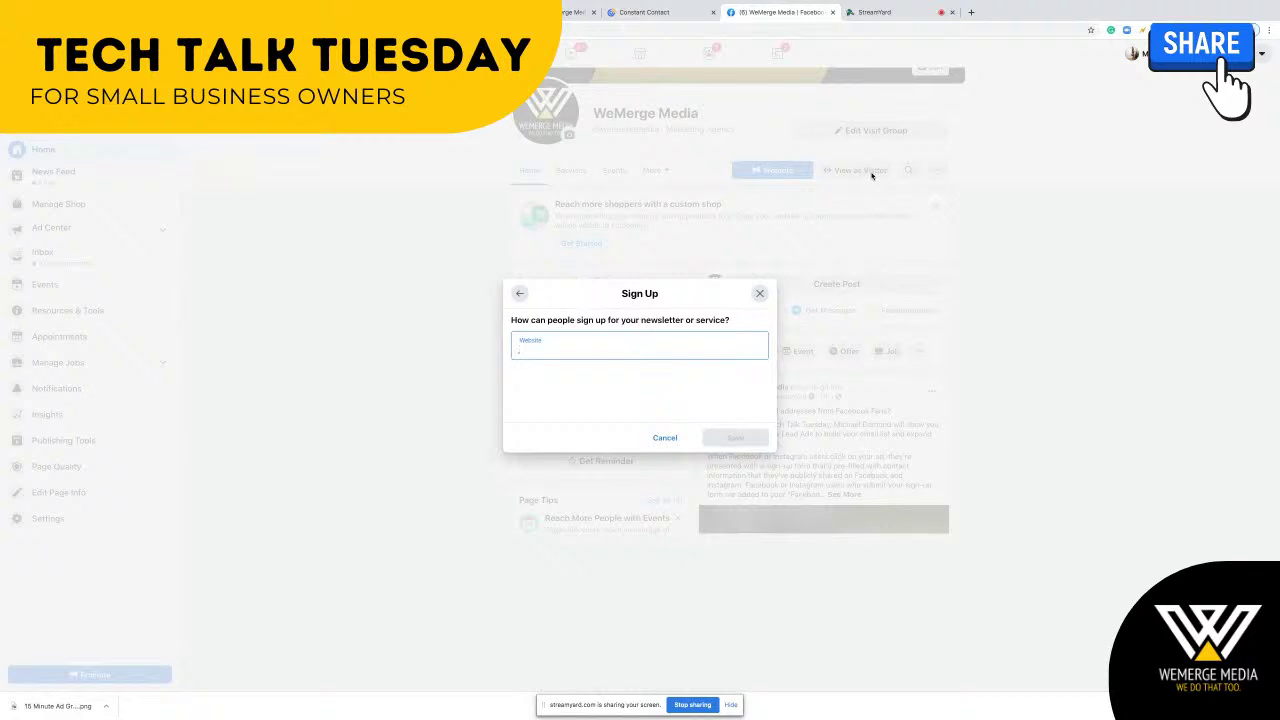
click(662, 438)
Switch to the StreamYard broadcast studio
scroll(668, 390, up, 2)
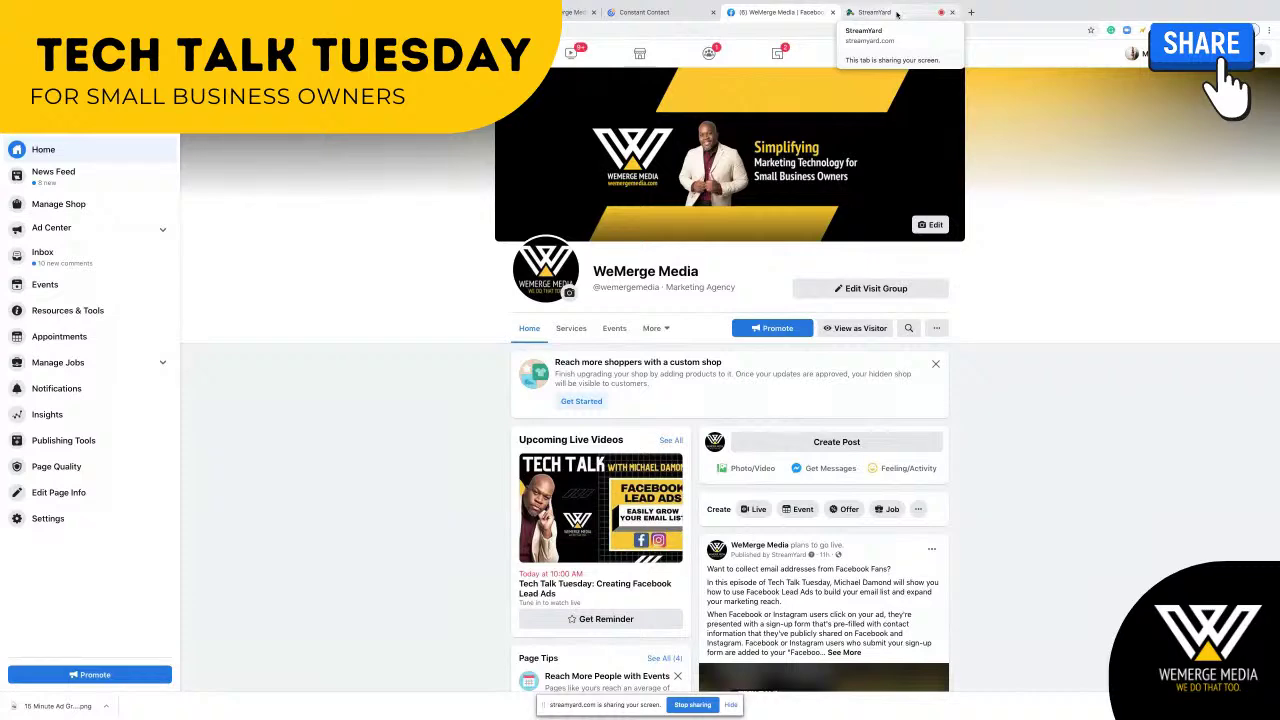
click(897, 13)
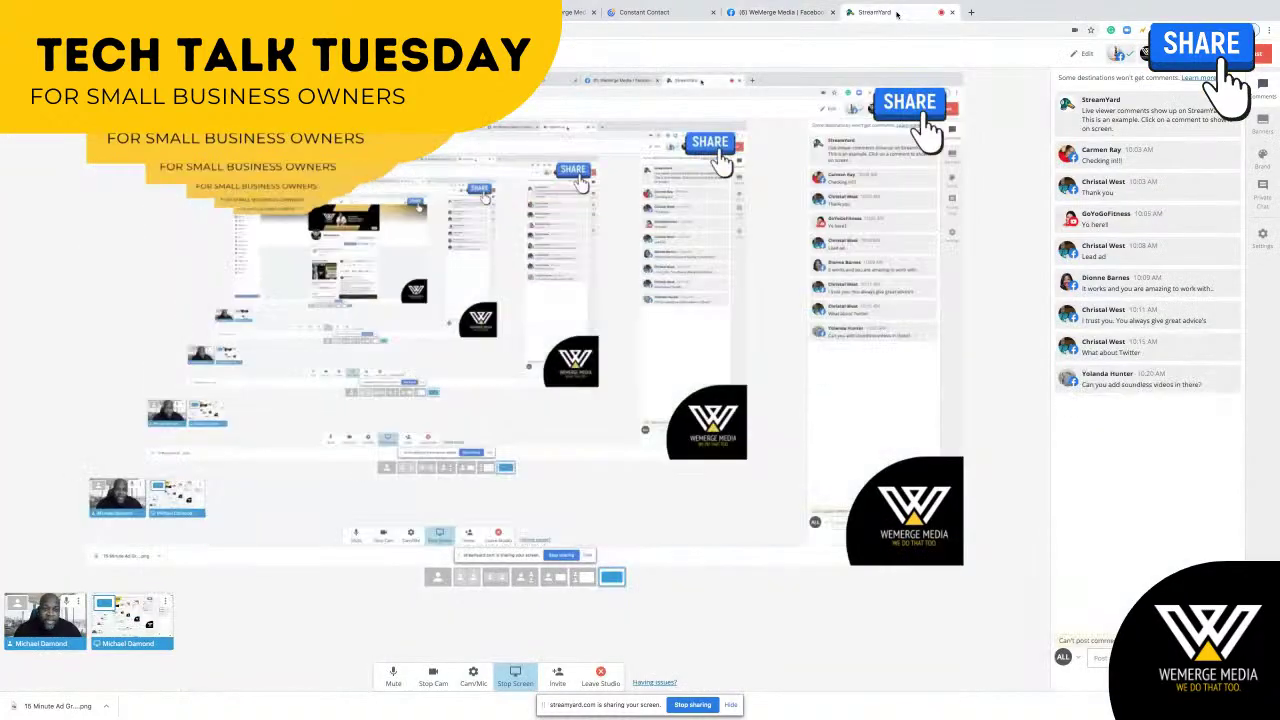